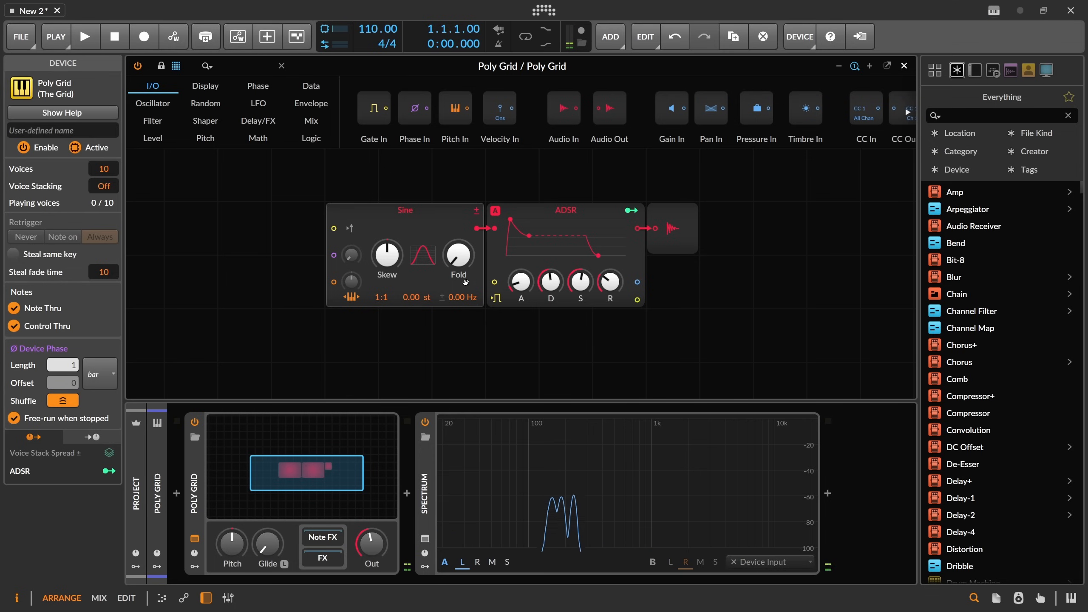
Turn the Sine oscillator's Skew knob down and slightly adjust the Poly Grid output level.
drag(388, 256, 395, 300)
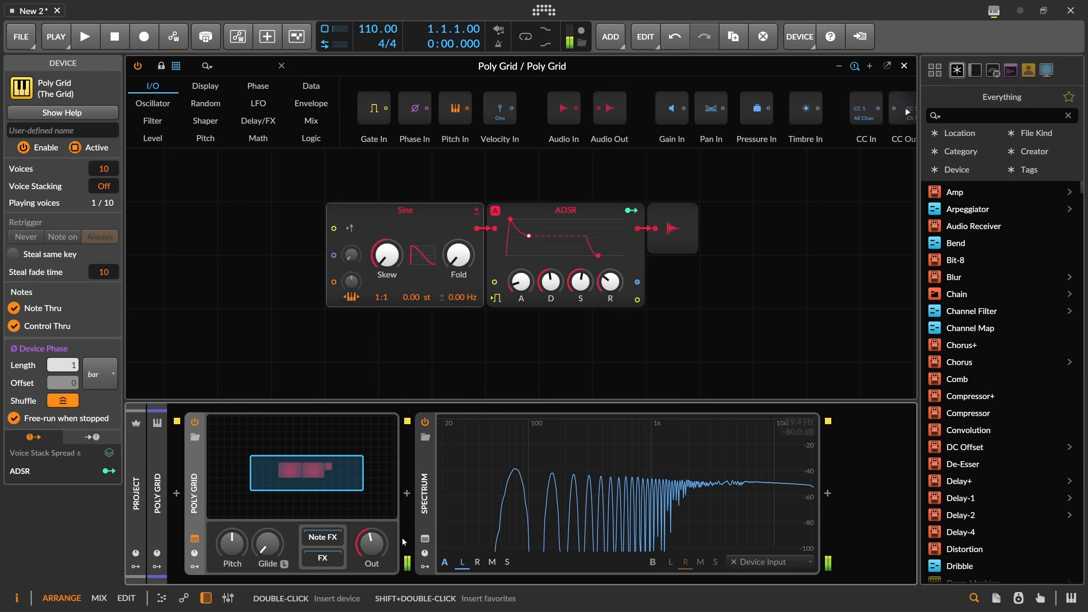
drag(379, 550, 379, 543)
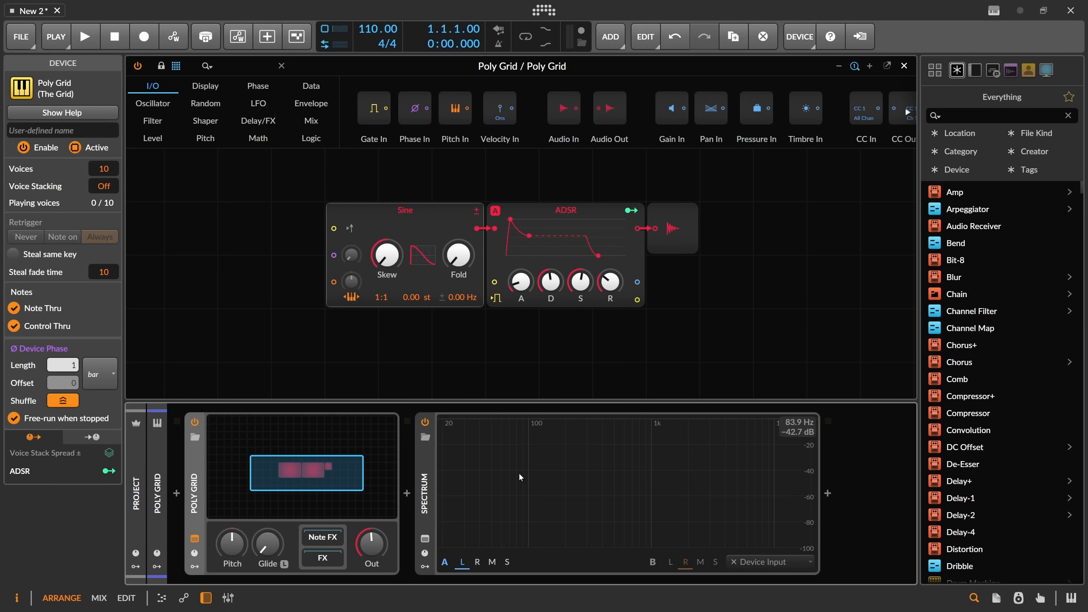
Select the Poly Grid device and reset the Sine oscillator's Skew to its default.
click(425, 469)
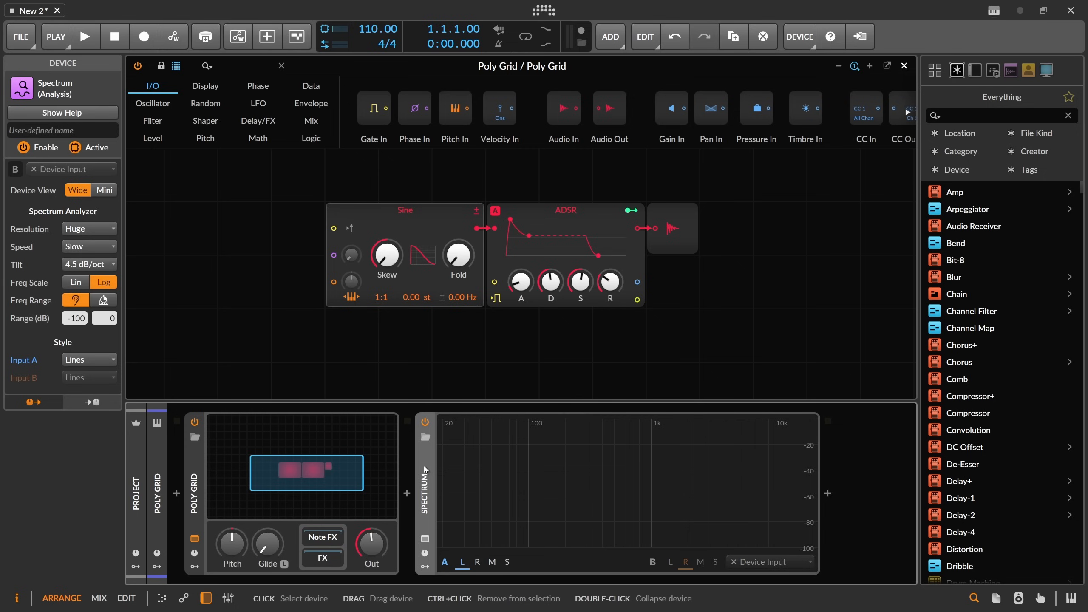
click(200, 498)
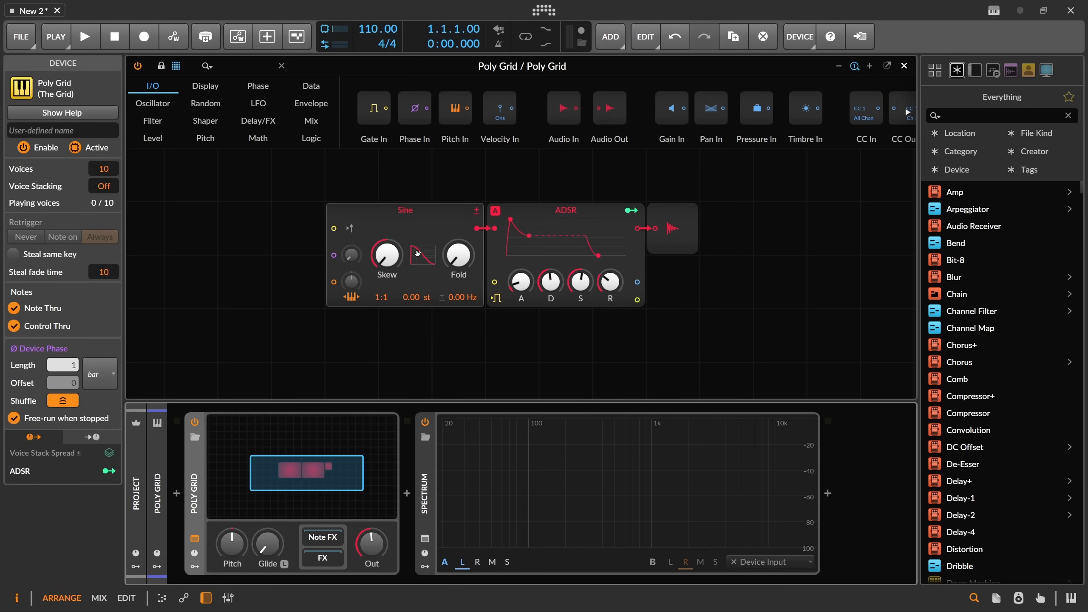
double_click(387, 256)
Set Voice Stacking to 16 and add a Stack Spread modulator to the Poly Grid.
drag(106, 194, 106, 167)
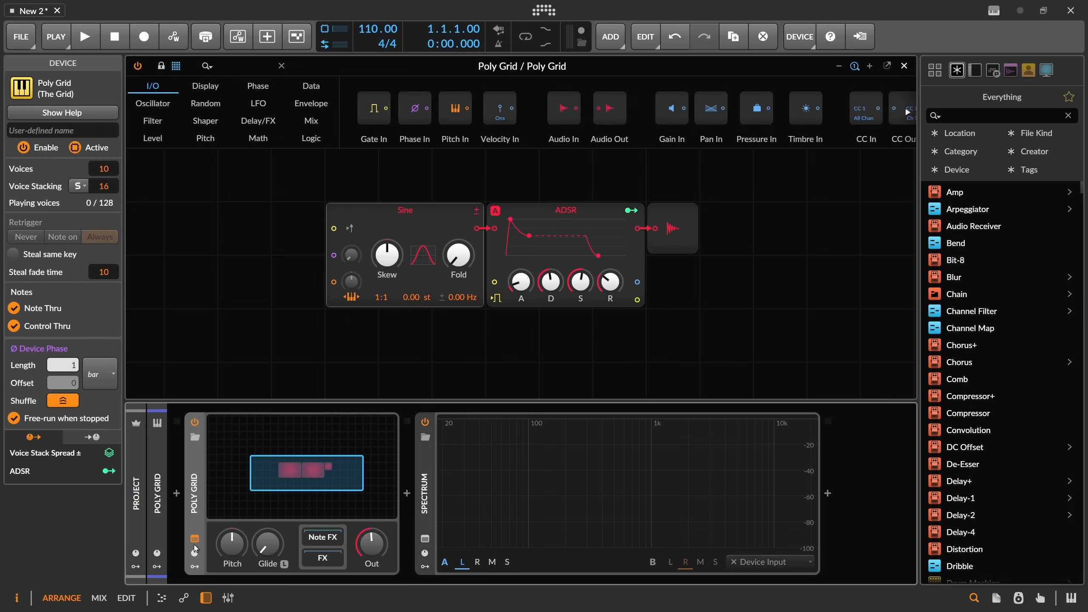
click(217, 442)
text(stack)
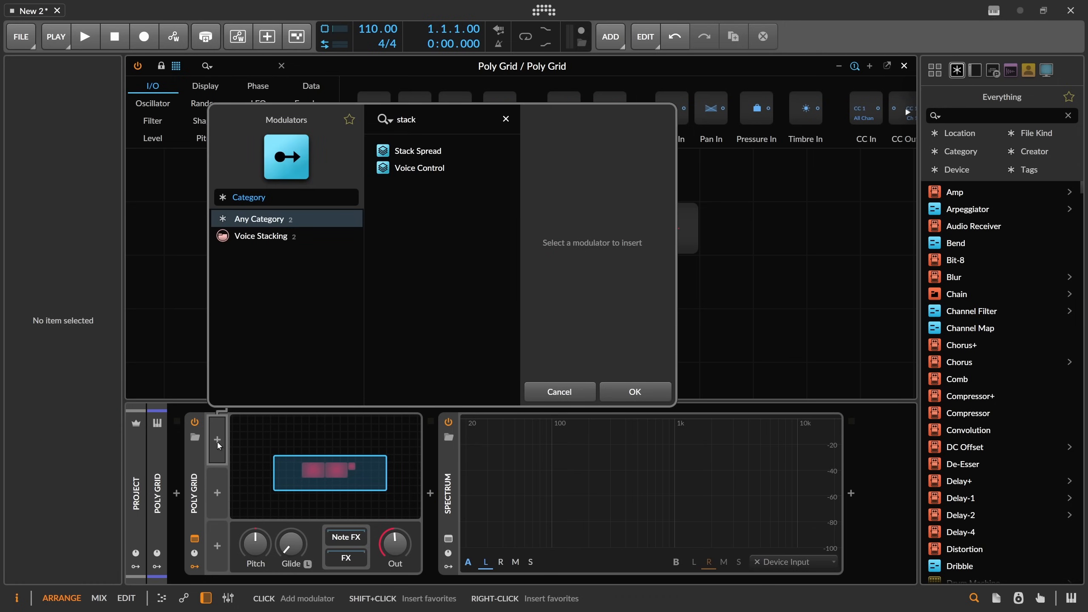
key(Down)
key(Up)
key(Return)
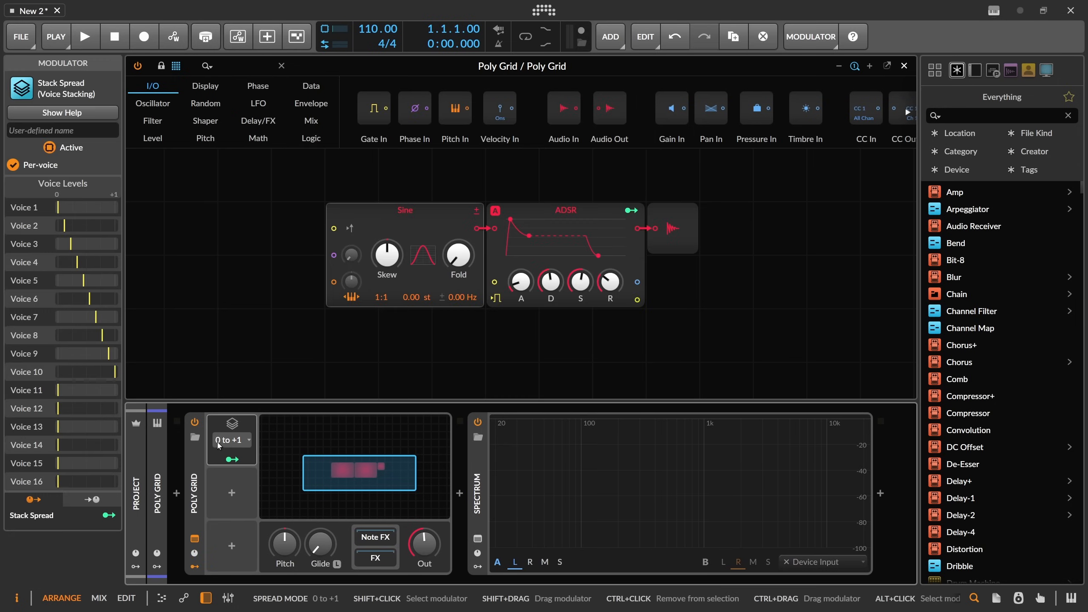
Set the Stack Spread mode to Value and map it to the Sine oscillator's ratio numerator.
click(234, 442)
click(240, 351)
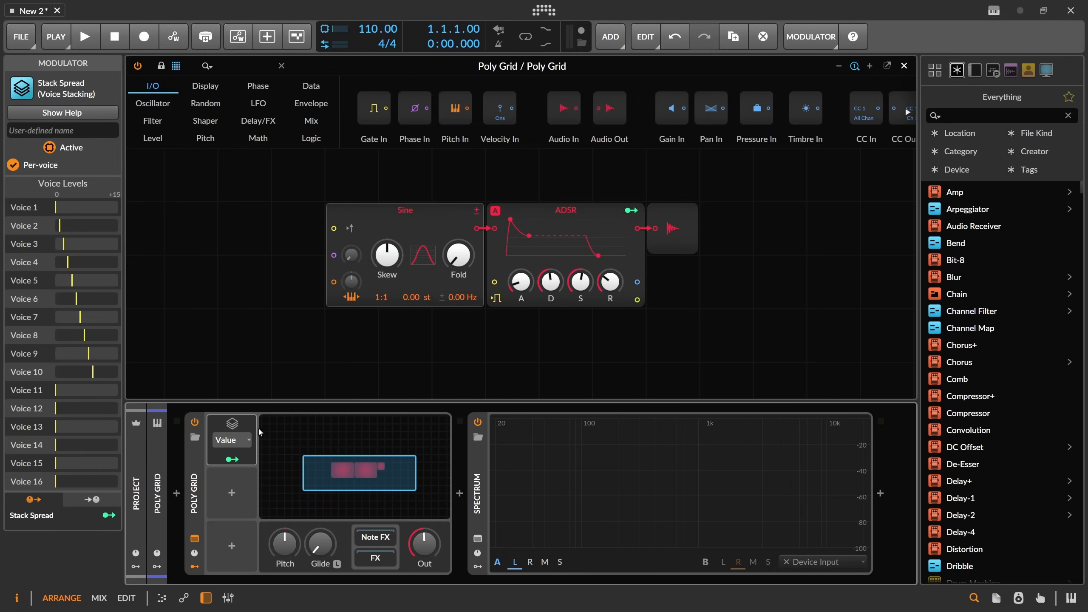
mouse_move(376, 299)
mouse_down()
mouse_move(376, 289)
mouse_move(376, 309)
mouse_up()
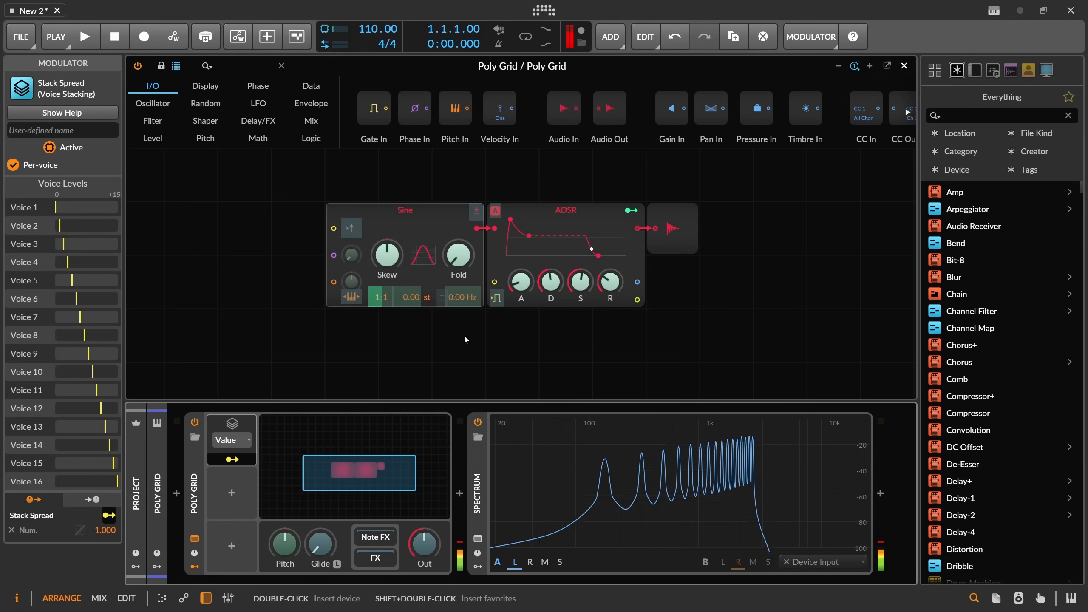
Search the module browser for amp and insert an Amplify module between the ADSR and the output.
click(224, 66)
text(s)
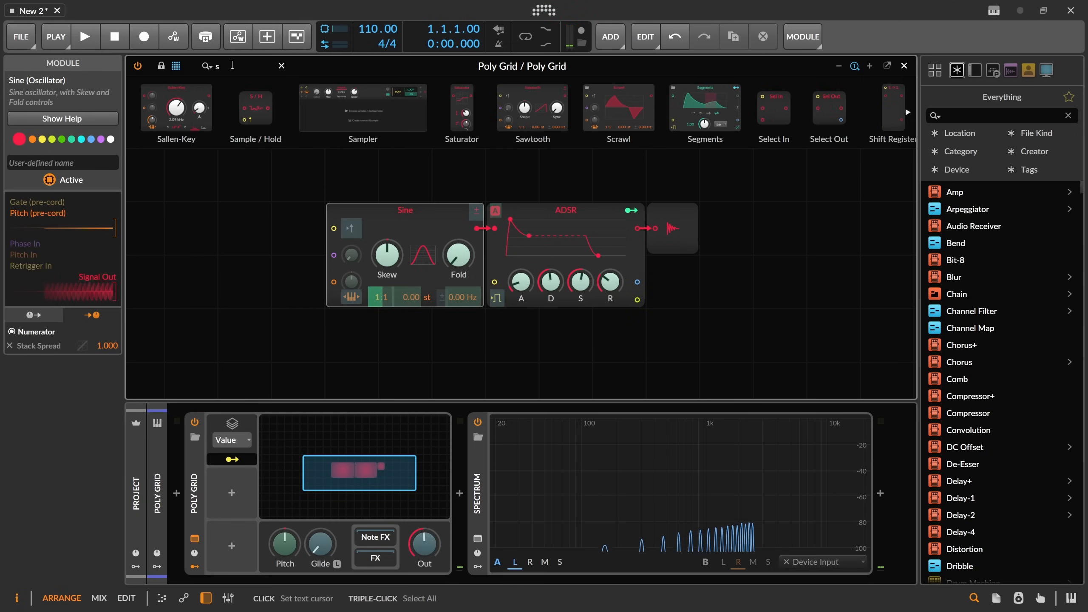
key(BackSpace)
text(amp)
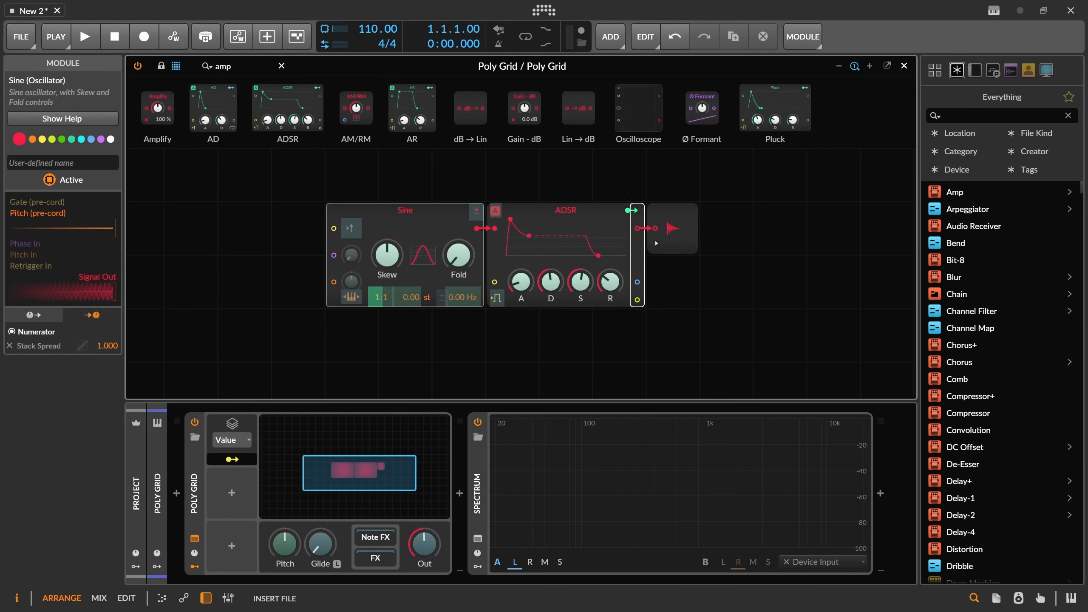
drag(641, 235, 673, 246)
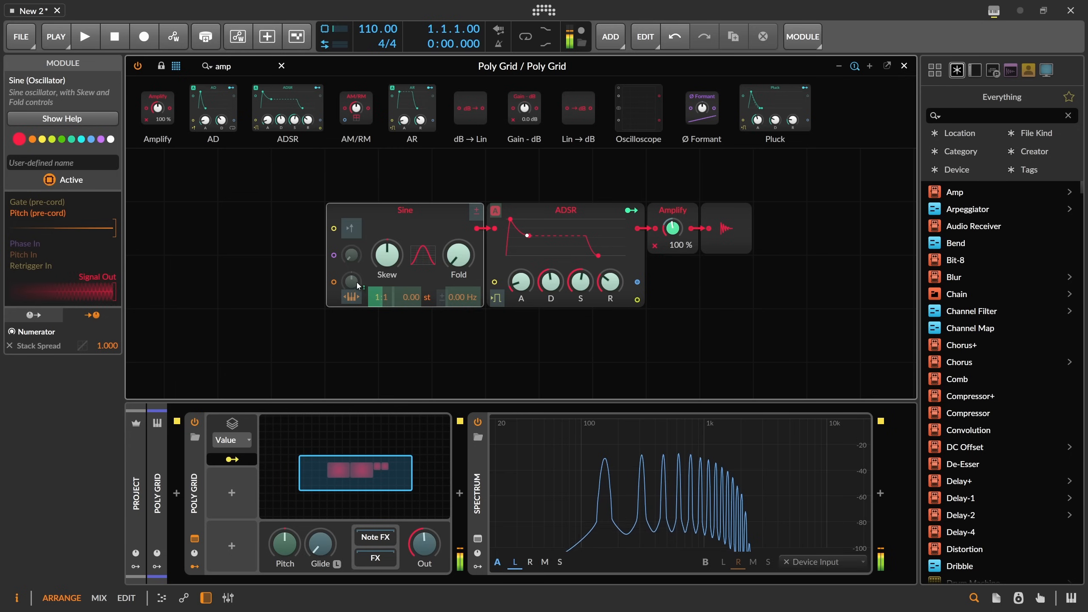
Rework the Stack Spread modulation depth on the Sine's ratio numerator to about 2.05.
drag(380, 298, 379, 260)
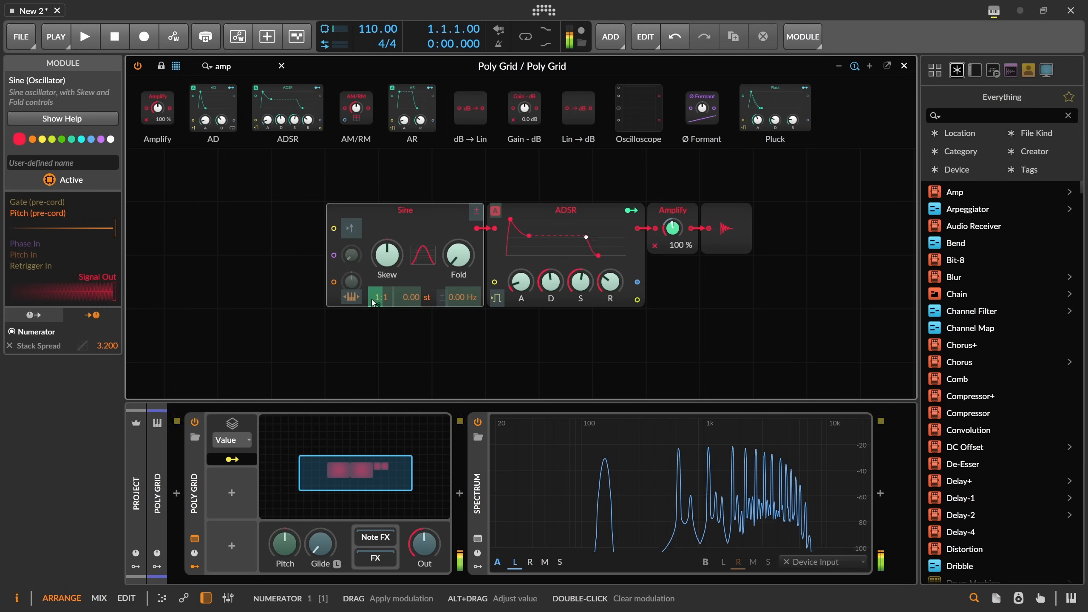
drag(374, 303, 374, 317)
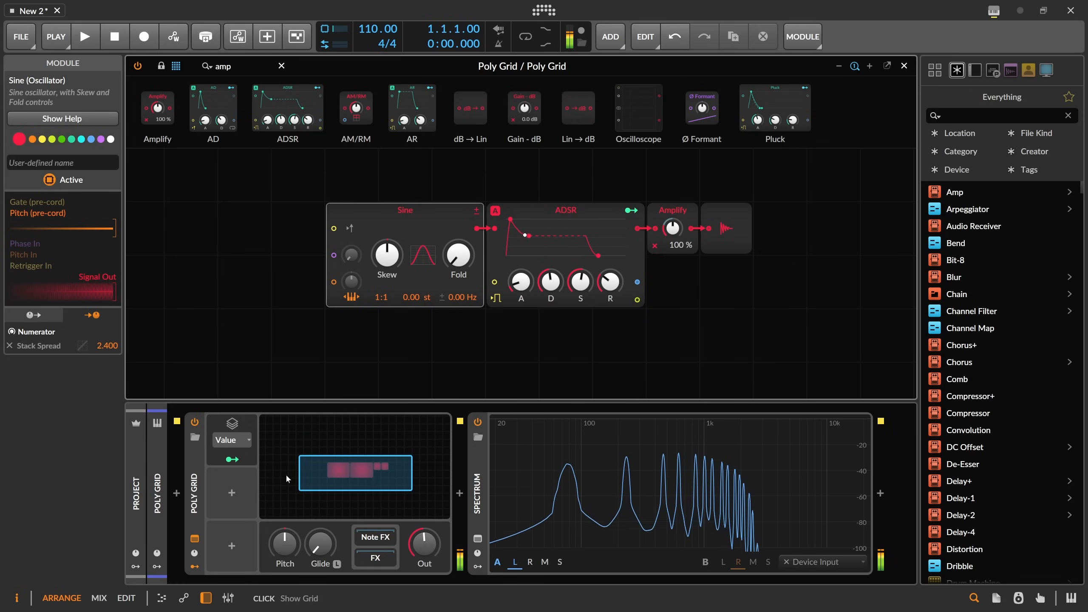
click(242, 460)
drag(377, 299, 377, 304)
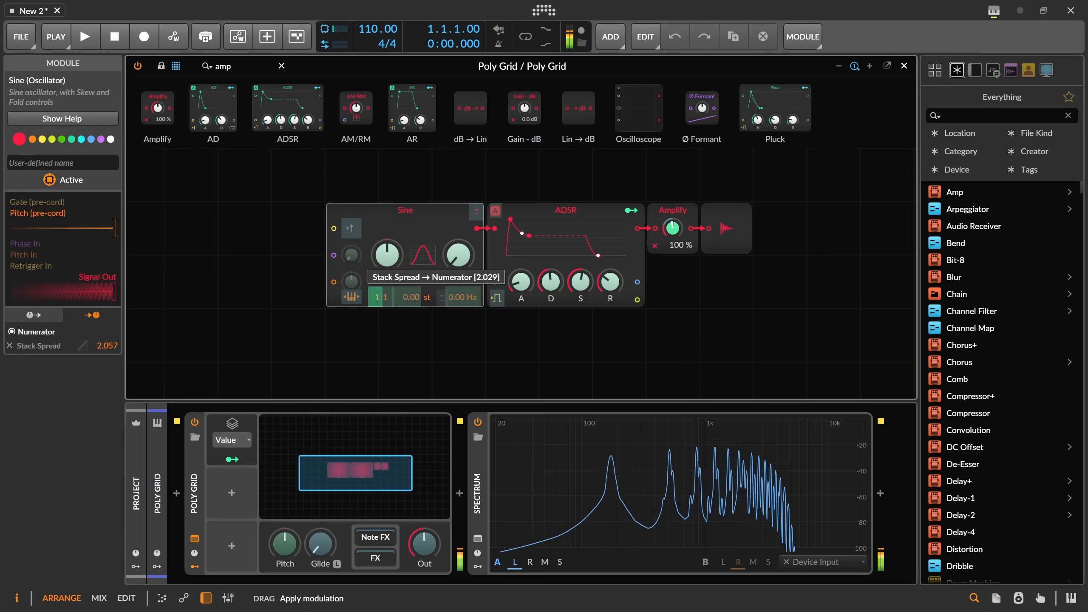
mouse_move(379, 297)
mouse_down()
mouse_move(378, 286)
mouse_move(377, 303)
mouse_up()
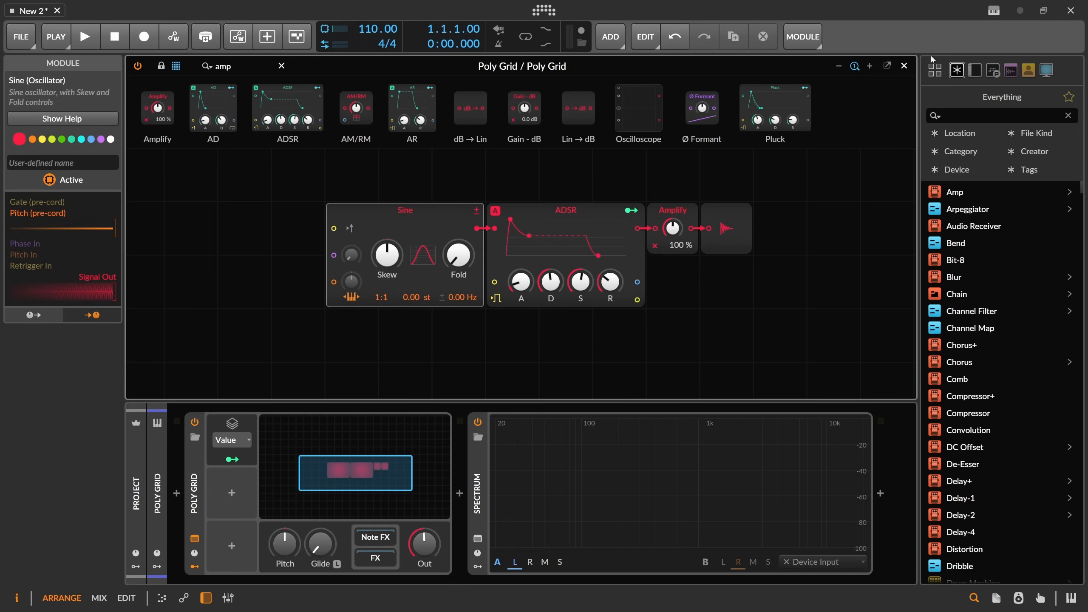
Switch to the Sampler track and set its filter mode to Band-pass 4-pole.
click(317, 463)
click(192, 132)
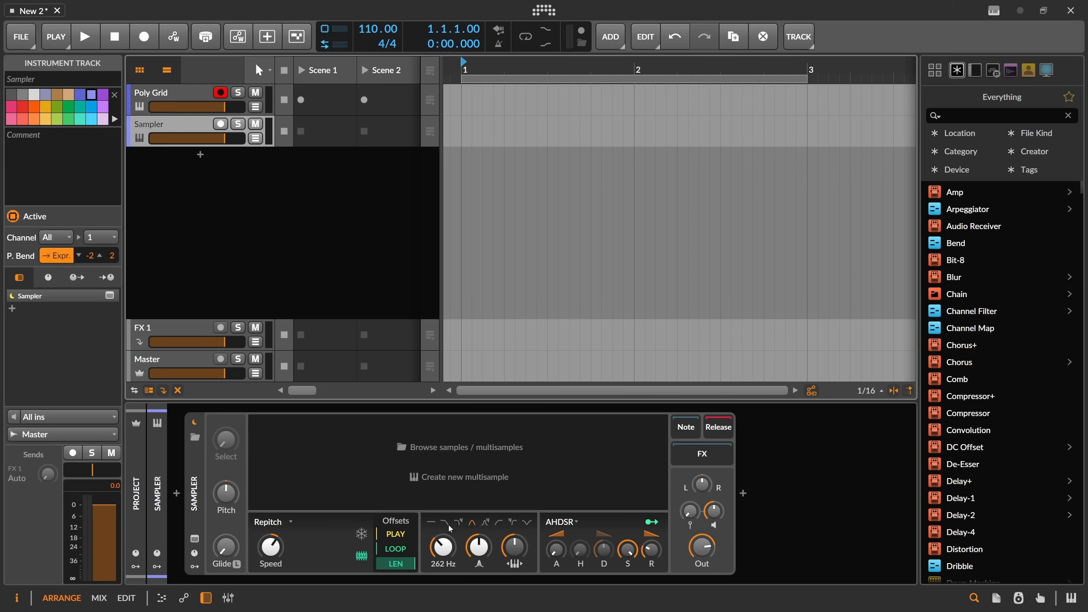
click(485, 524)
Return to the Poly Grid track, open its grid editor and reposition the modules.
click(194, 98)
click(382, 468)
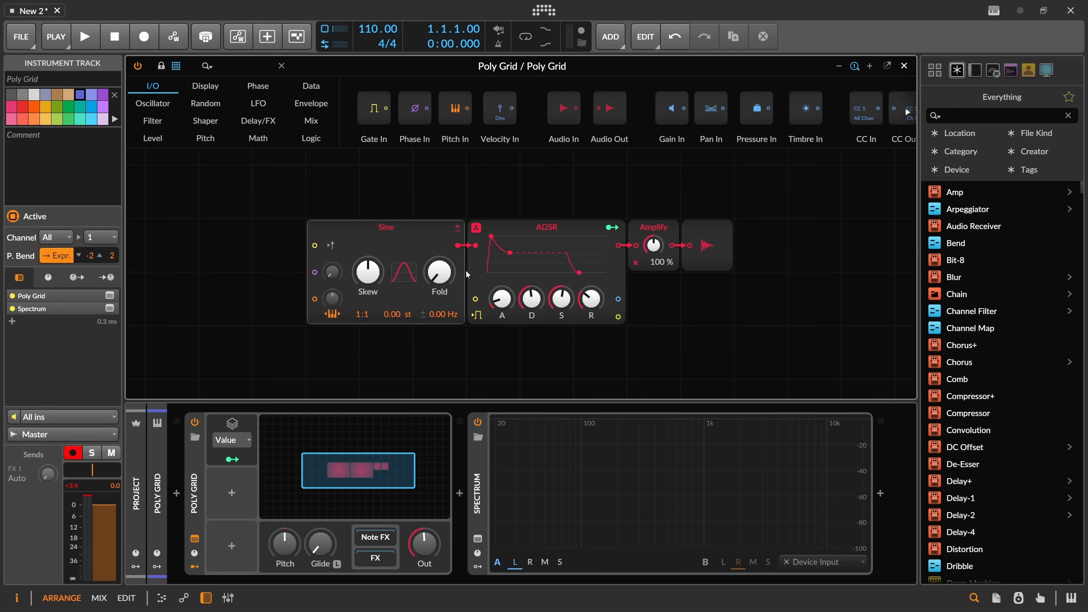
click(383, 238)
drag(367, 185, 437, 216)
Select the Stack Spread modulator on the Poly Grid and delete it.
click(190, 466)
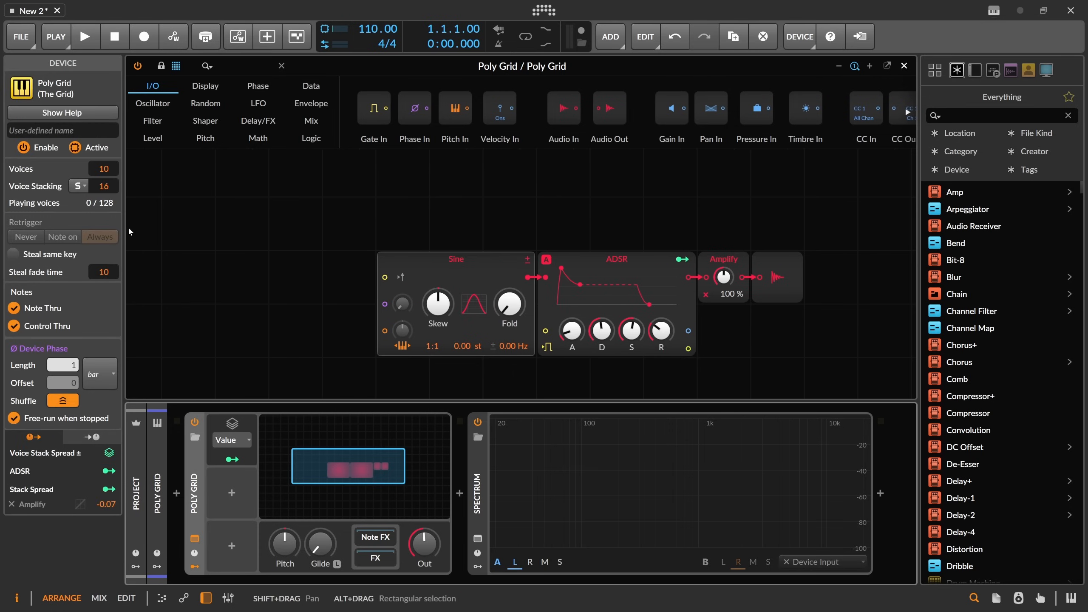
click(227, 425)
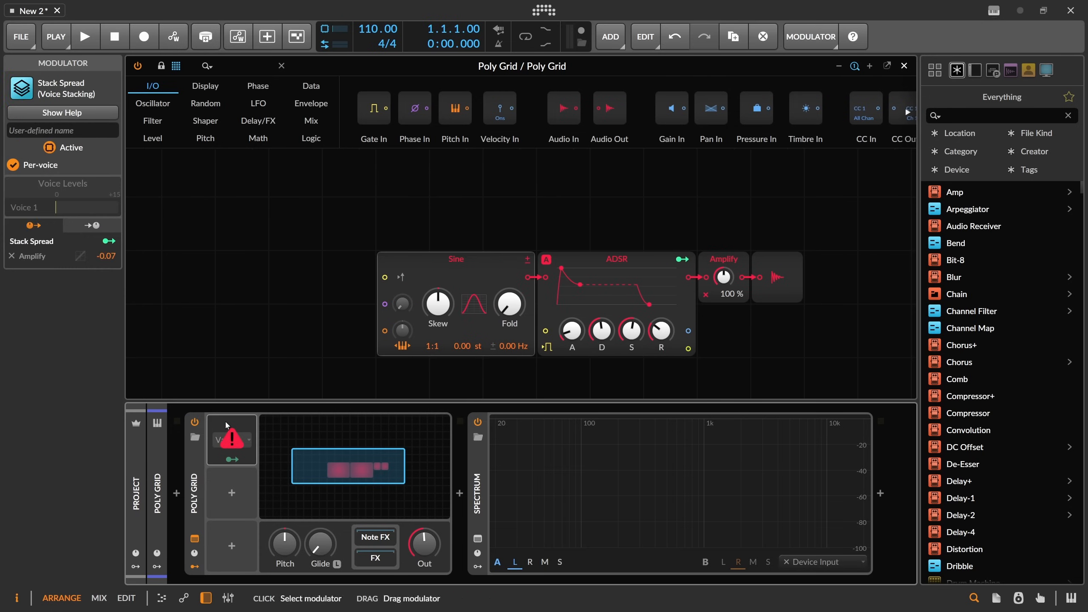
key(Delete)
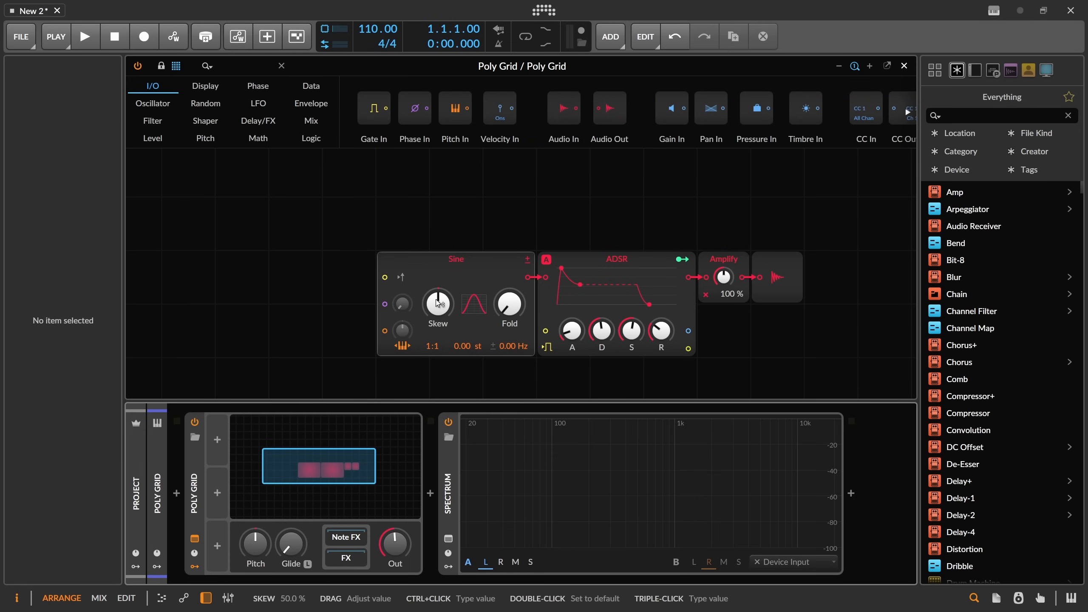
Duplicate the Sine oscillator module, placing the copy above the original.
click(442, 260)
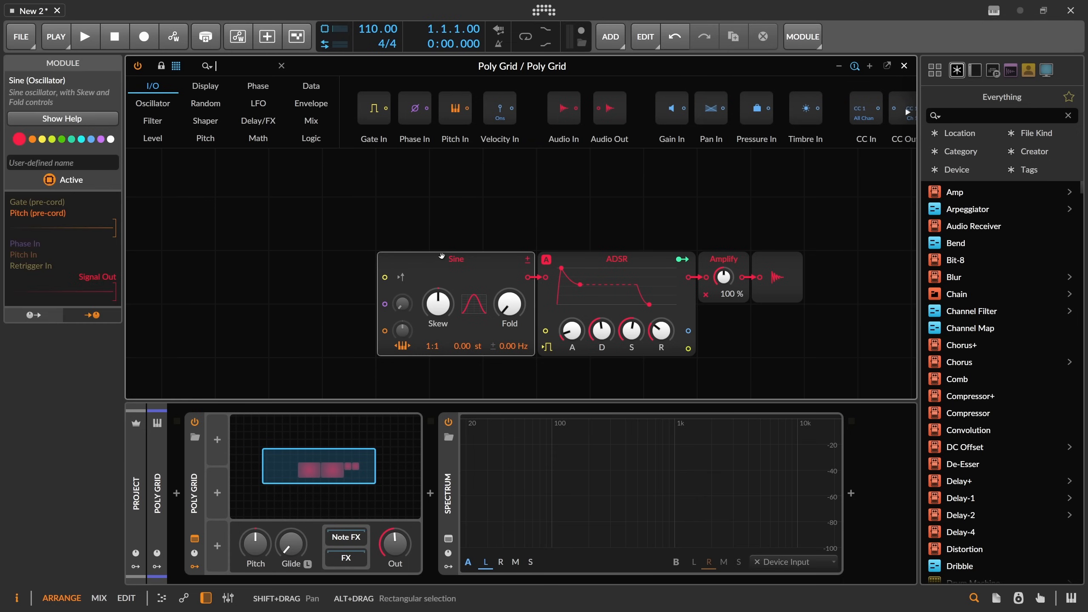
drag(442, 258, 439, 180)
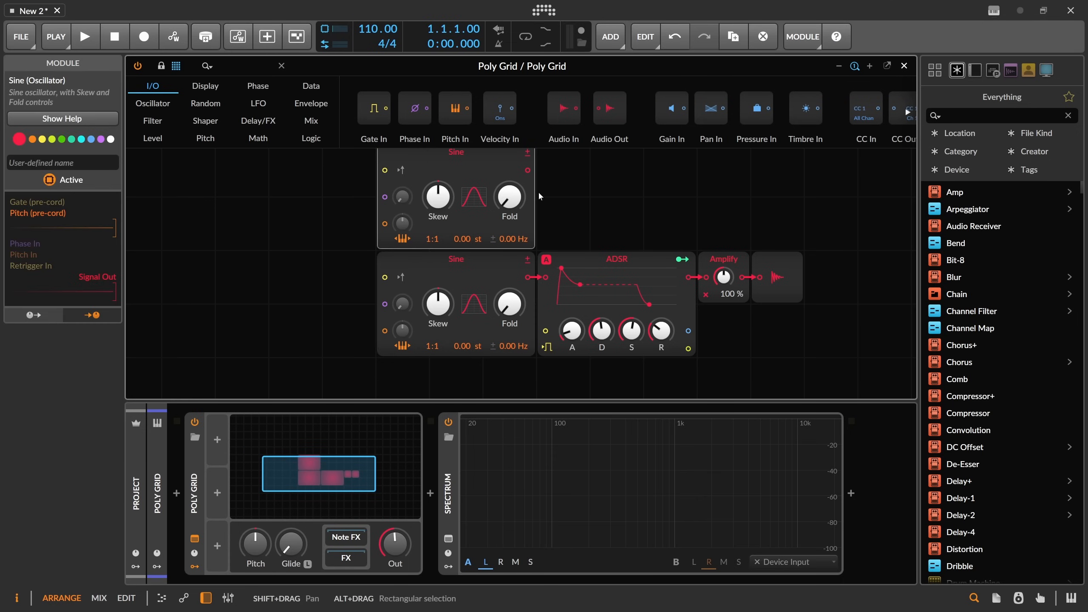
Patch the upper Sine's output into the lower Sine's pitch modulation input and raise its modulation amount.
drag(528, 171, 385, 330)
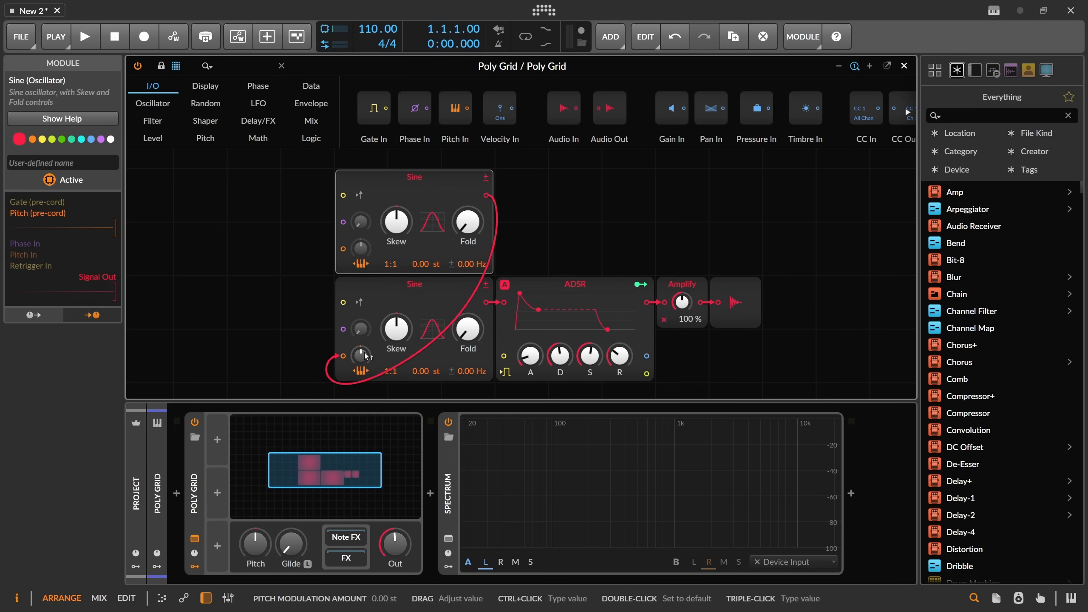
drag(365, 356, 365, 333)
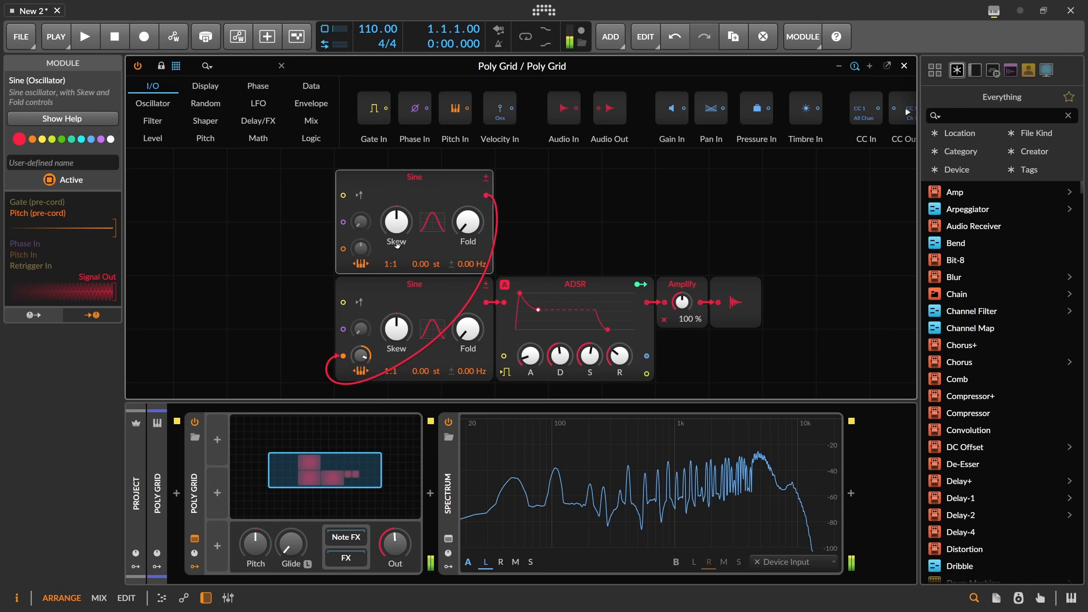
Set the upper Sine oscillator's ratio to 2:1.
drag(387, 264, 387, 256)
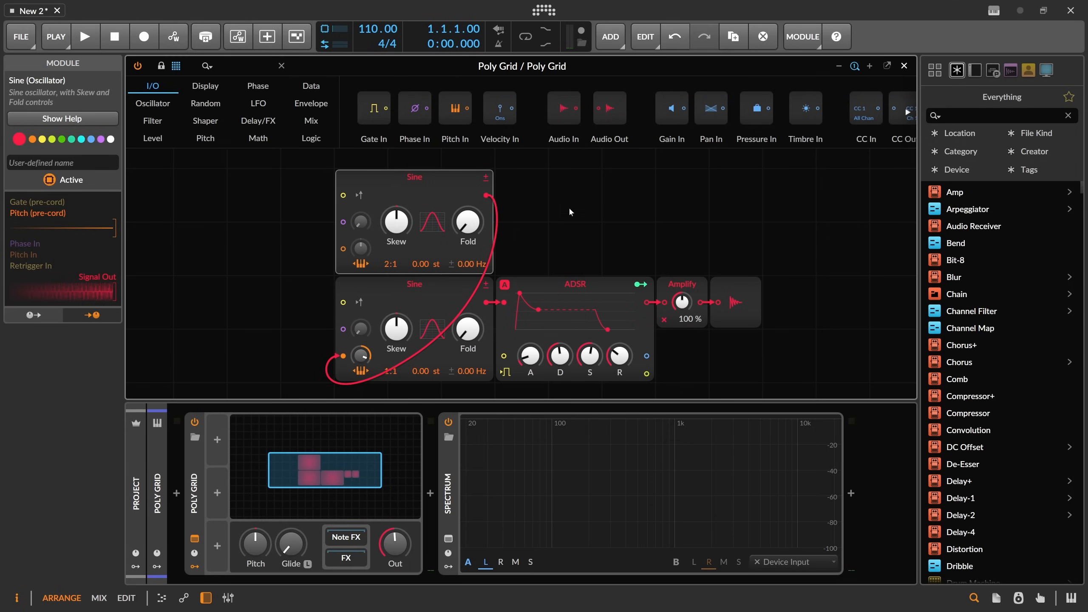
drag(569, 210, 552, 210)
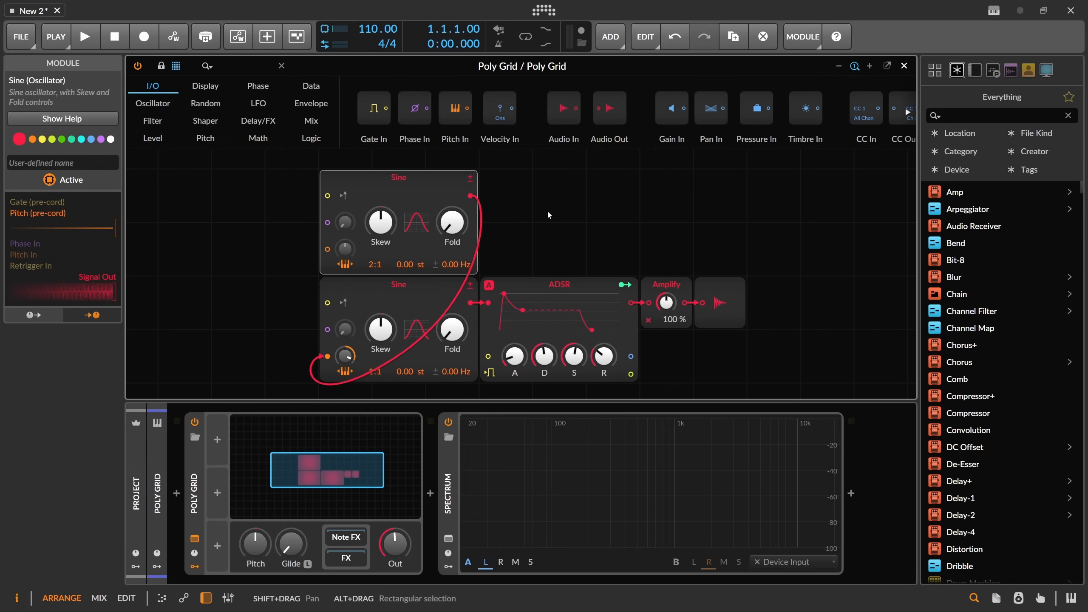
Increase the lower Sine's pitch modulation amount further.
click(245, 434)
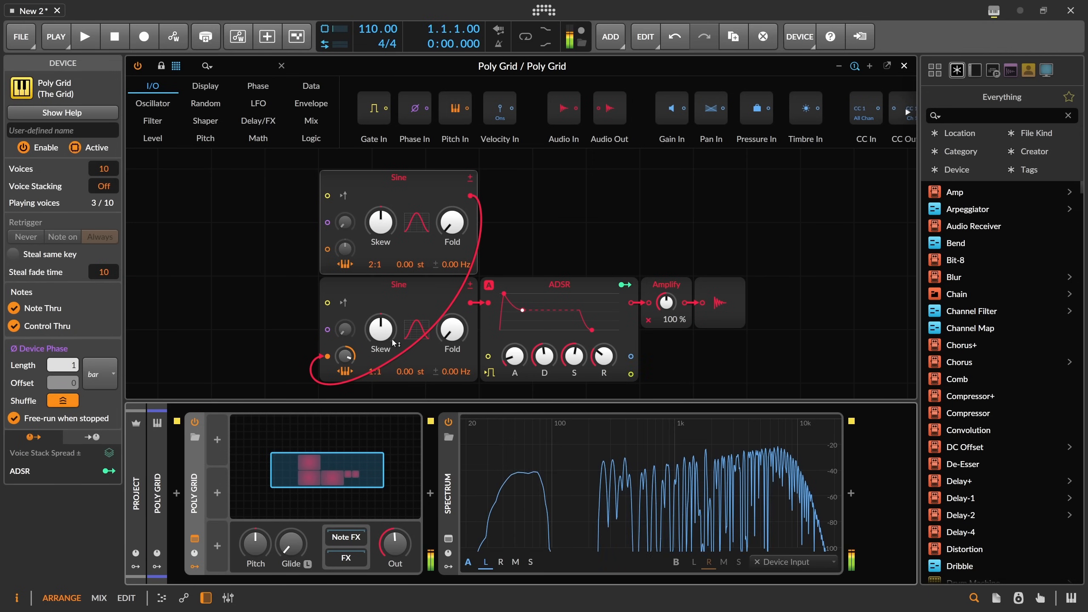
drag(345, 355, 344, 334)
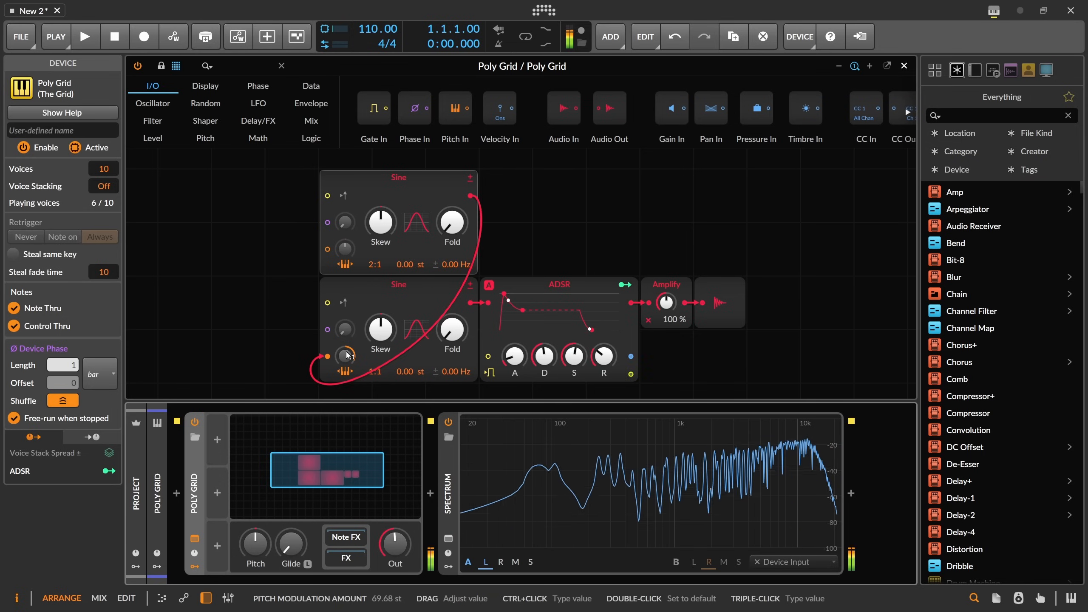
Search for XP, insert an XP filter between the ADSR and Amplify, and set its cutoff to 262 Hz.
click(241, 64)
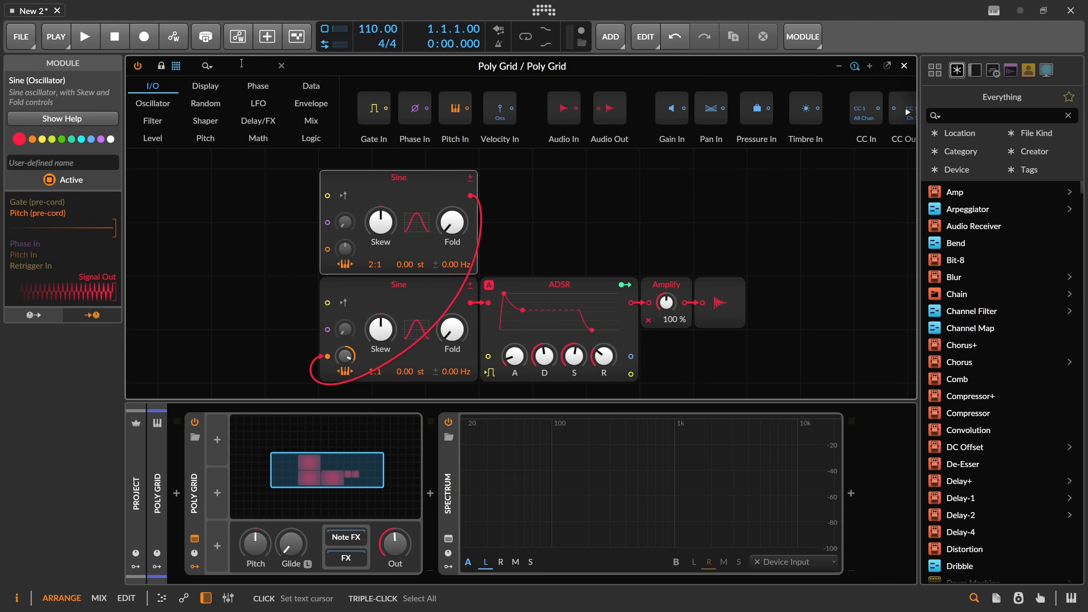
text(xp)
drag(176, 108, 637, 266)
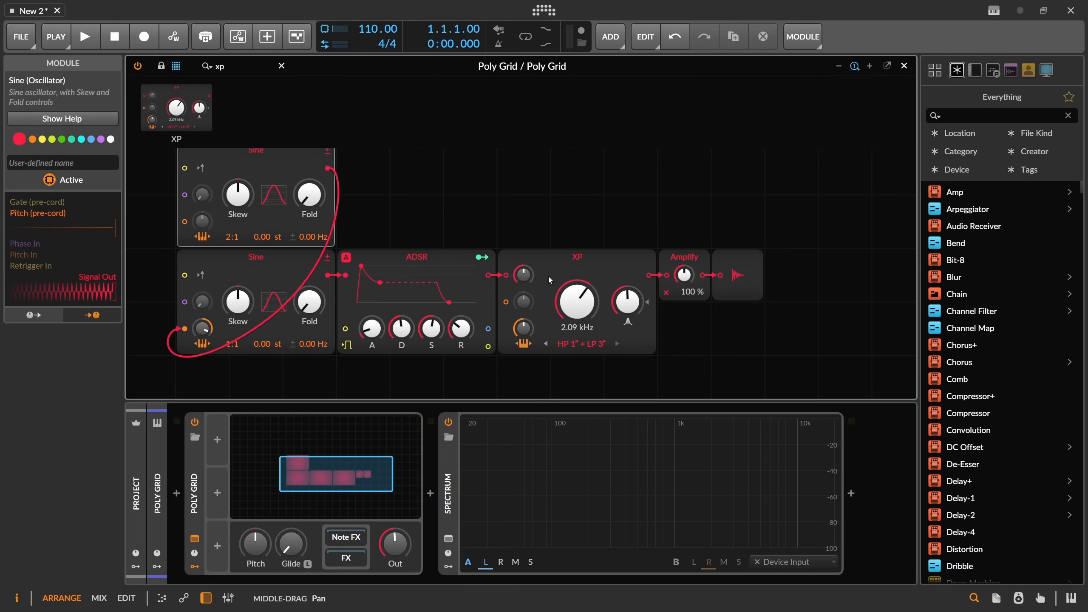
drag(578, 301, 580, 337)
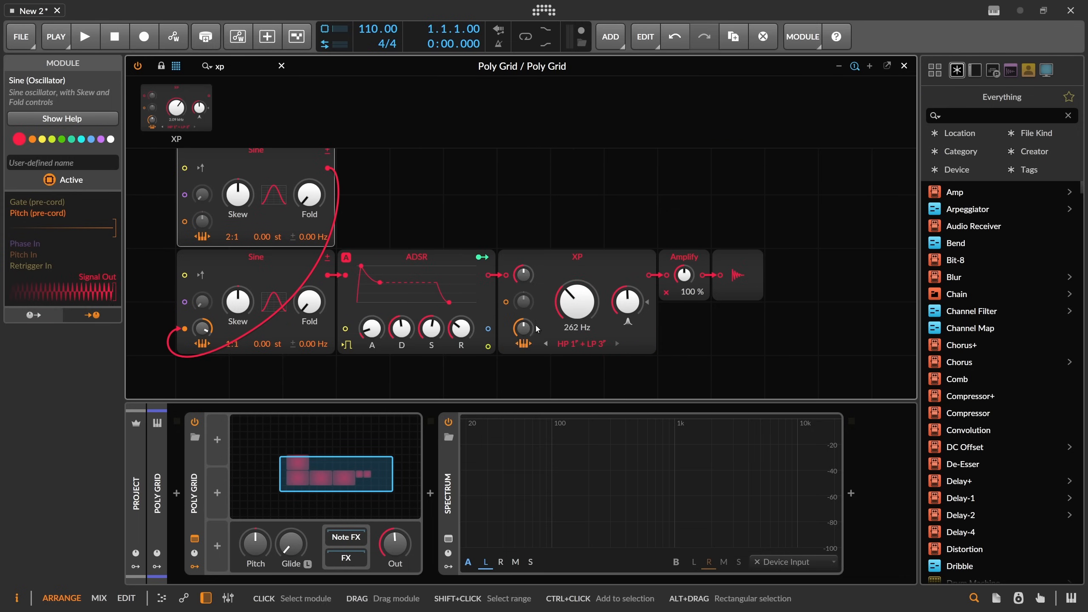
Switch the XP filter mode to Band-pass 4° and raise its resonance.
click(582, 343)
click(587, 493)
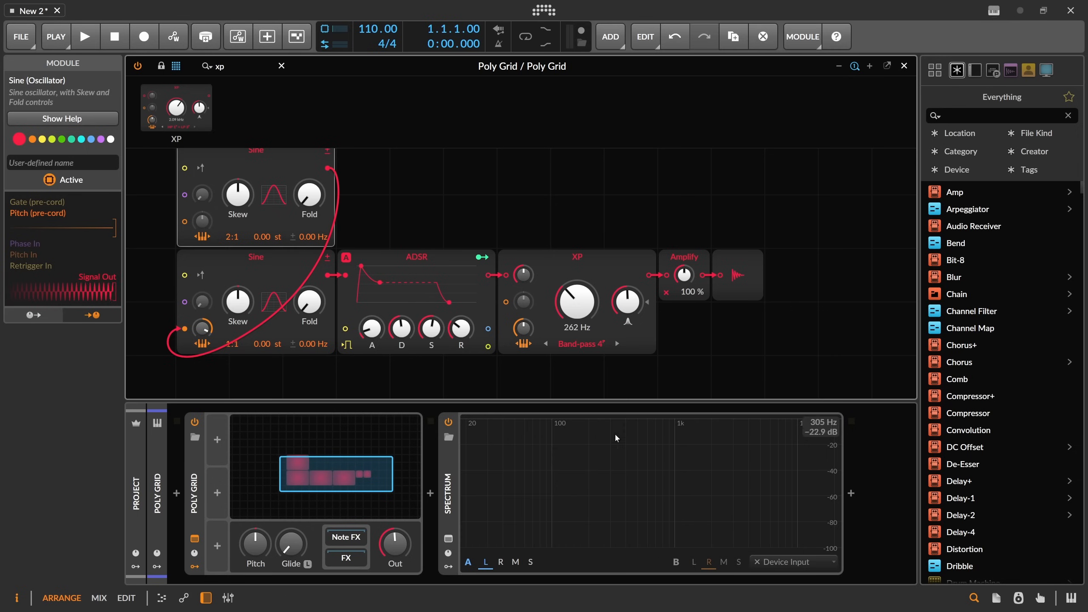
drag(627, 302, 627, 287)
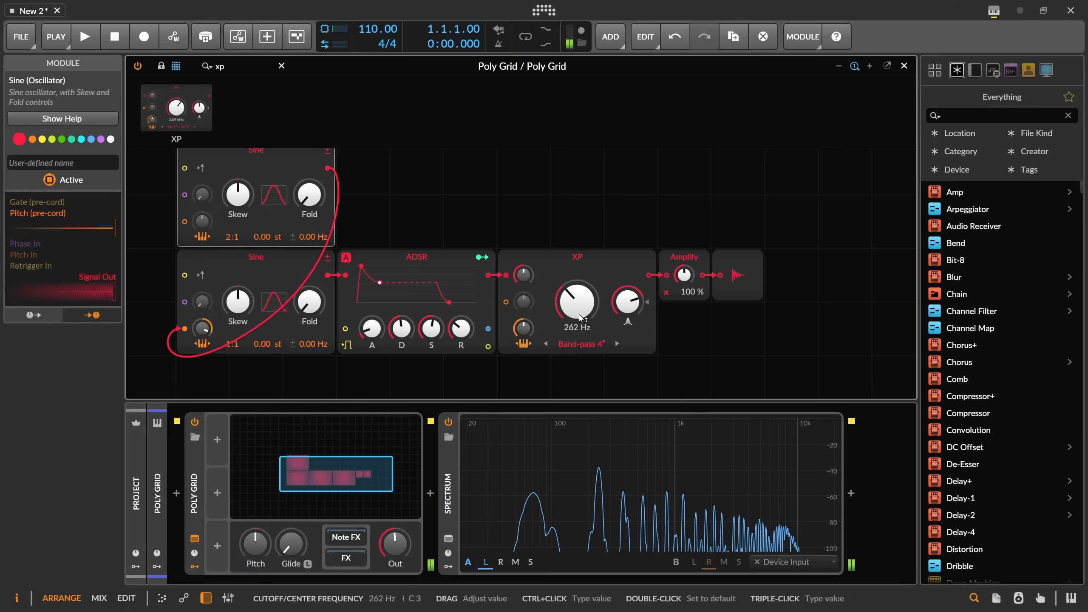
Nudge the XP filter's resonance up and increase the lower Sine's pitch modulation amount.
drag(628, 300, 628, 296)
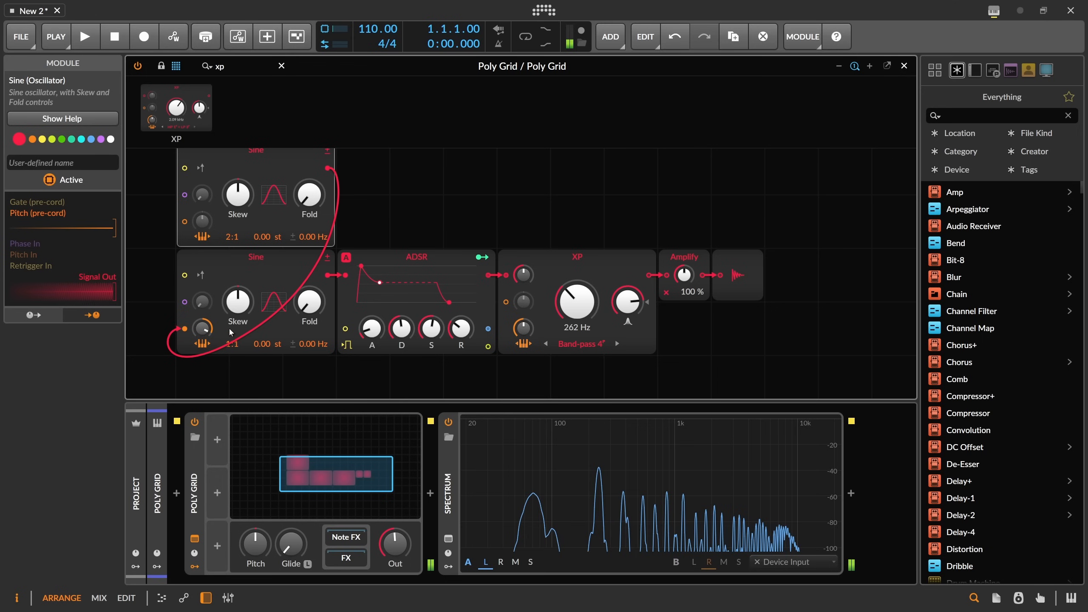
drag(202, 328, 203, 306)
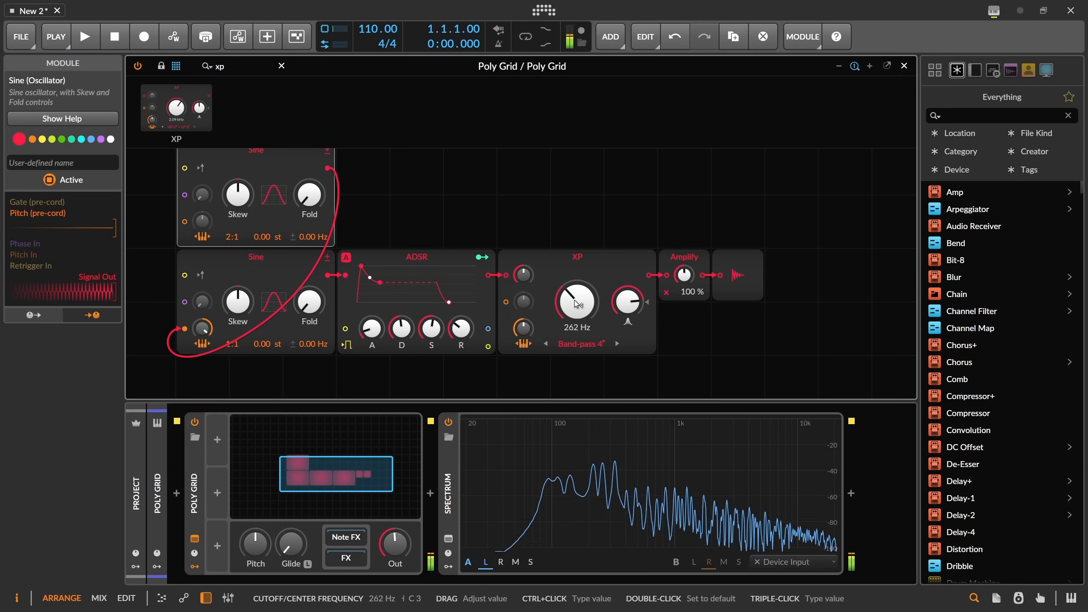
Deactivate the XP filter and reactivate it to compare the sound.
right_click(572, 282)
click(608, 250)
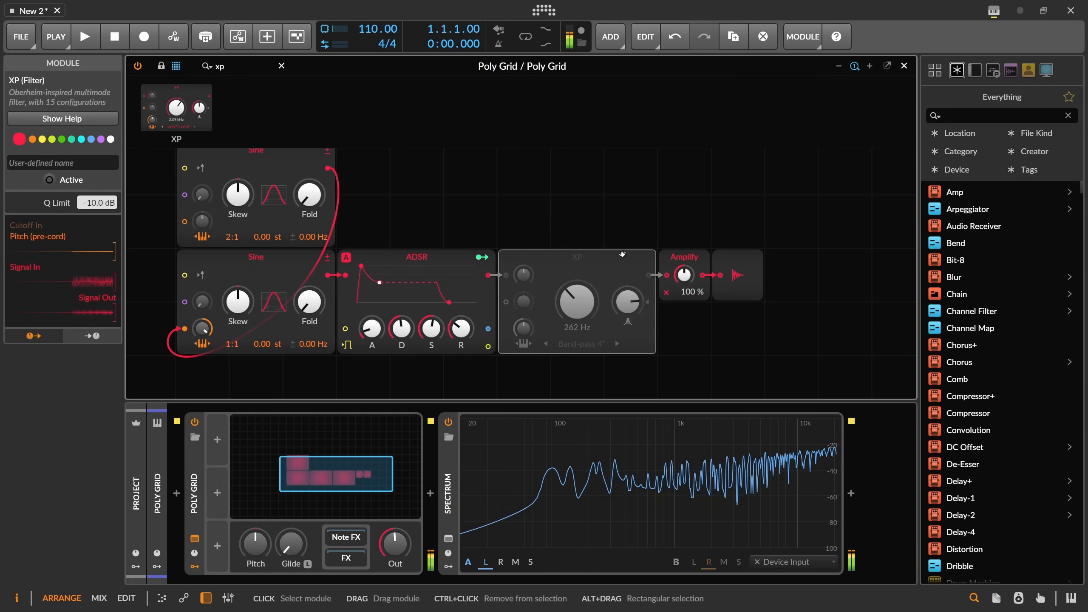
right_click(581, 258)
click(619, 251)
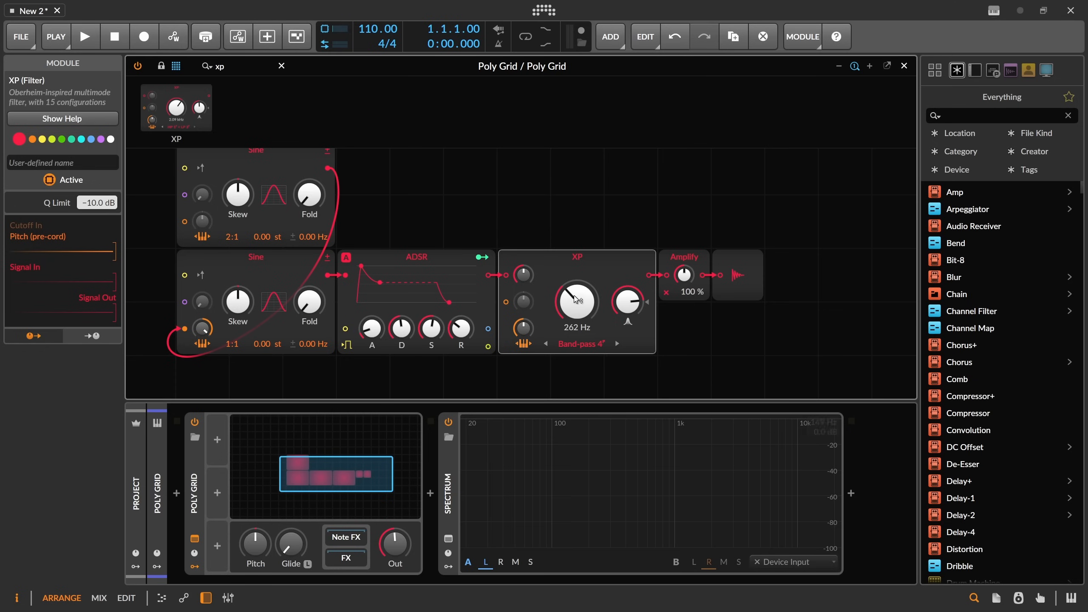
Replace the XP filter with a Comb filter.
drag(575, 229, 488, 266)
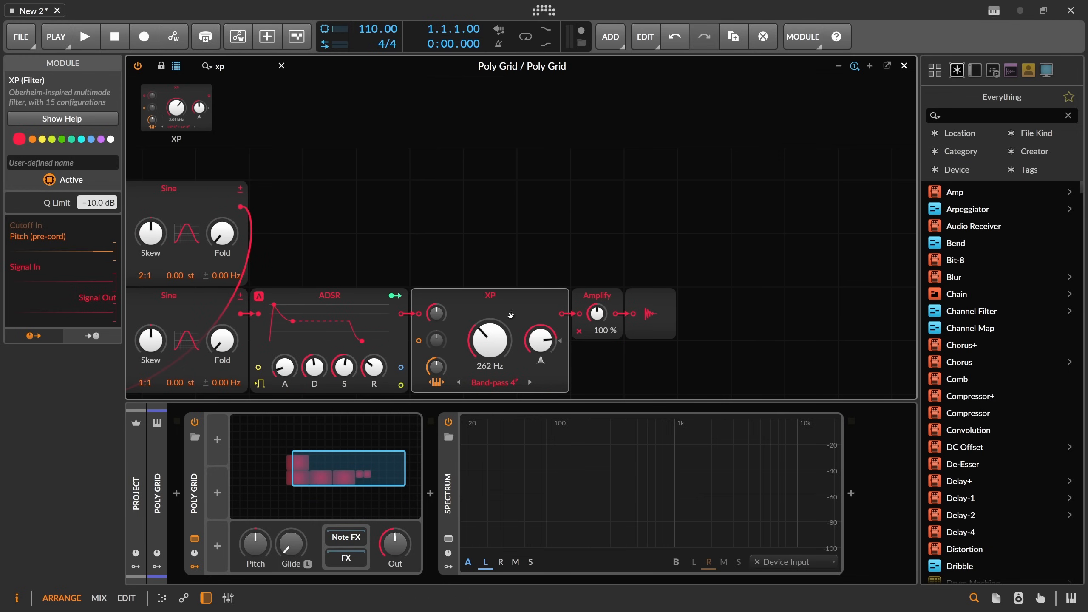
drag(510, 273, 556, 213)
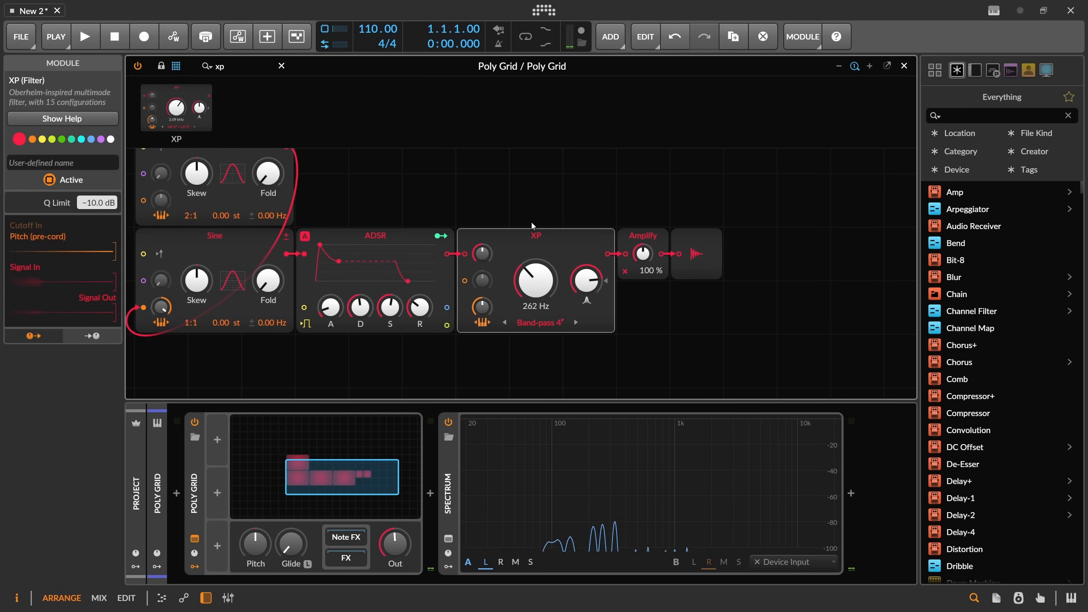
drag(528, 214, 553, 214)
right_click(557, 237)
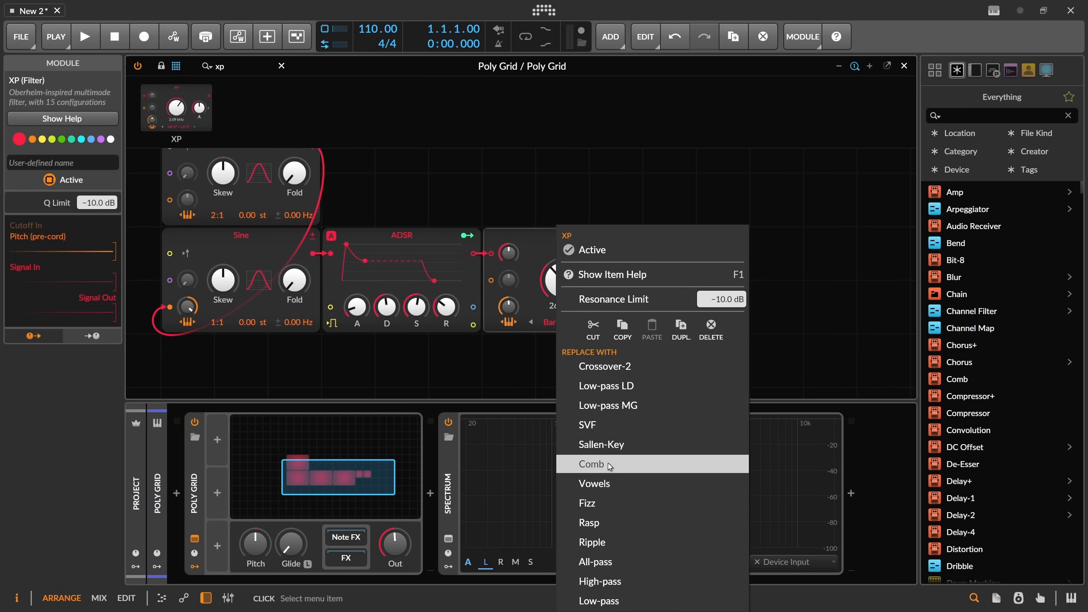
click(594, 464)
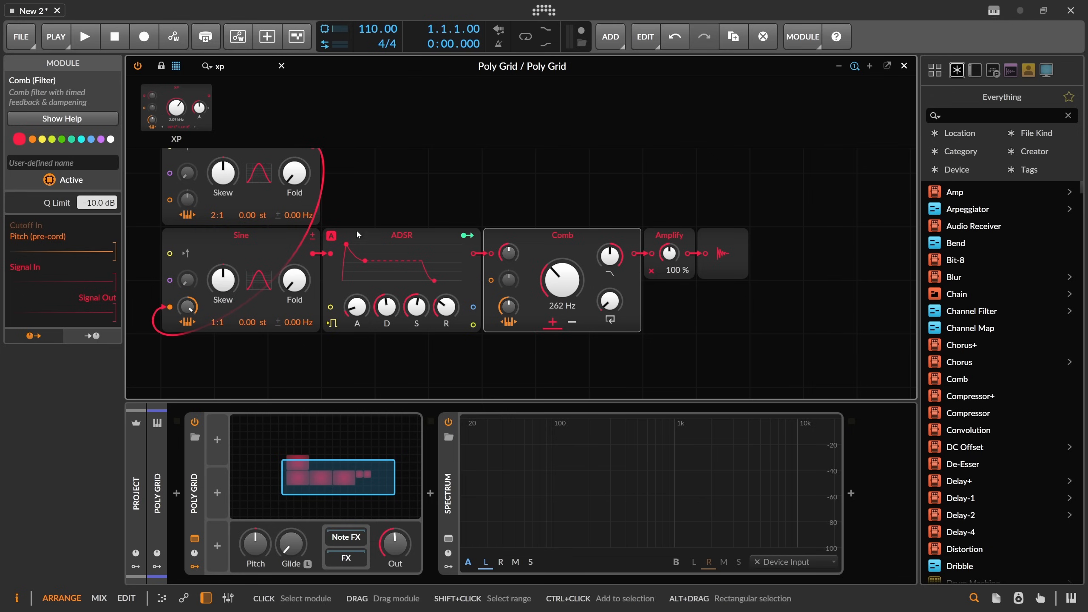
Search for noise, add a Pink Noise module above the ADSR, and route its output into the ADSR's signal input.
scroll(318, 194, up, 3)
key(BackSpace)
key(BackSpace)
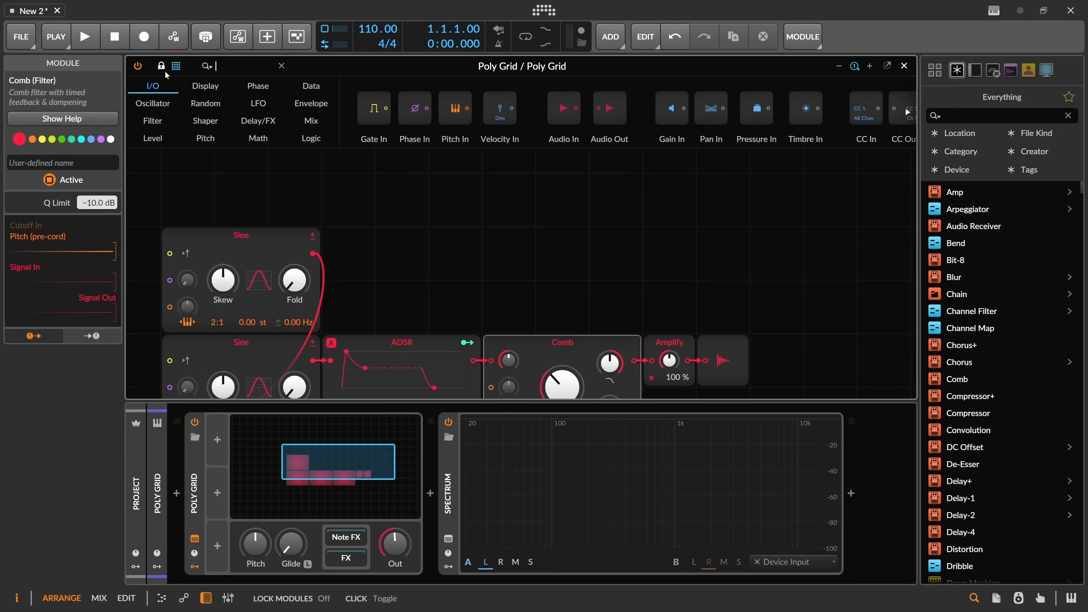
text(noise)
drag(157, 108, 351, 306)
scroll(369, 274, down, 3)
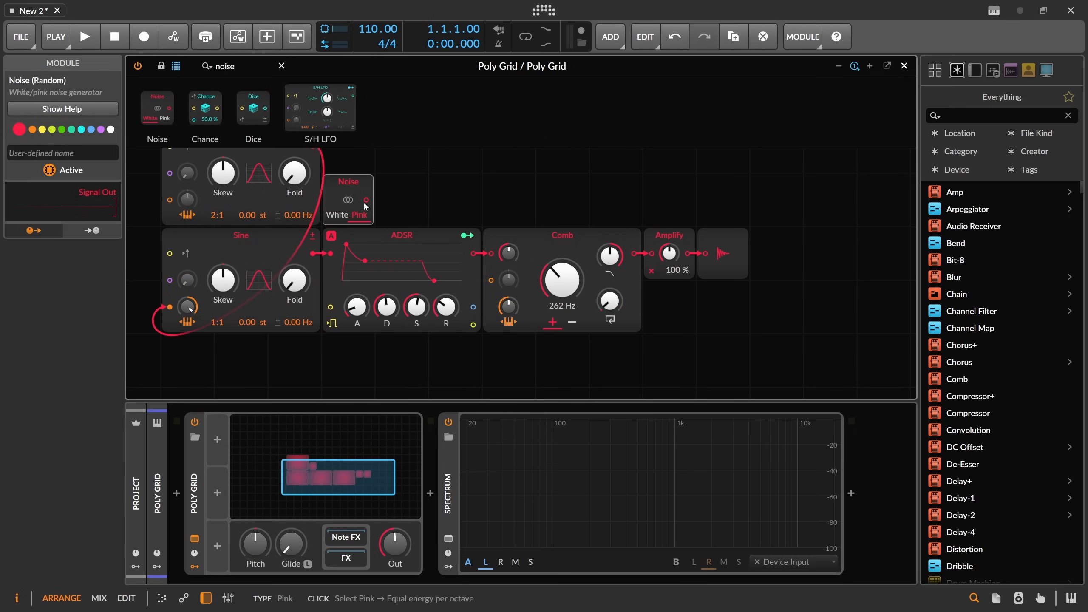
click(360, 214)
drag(366, 200, 330, 253)
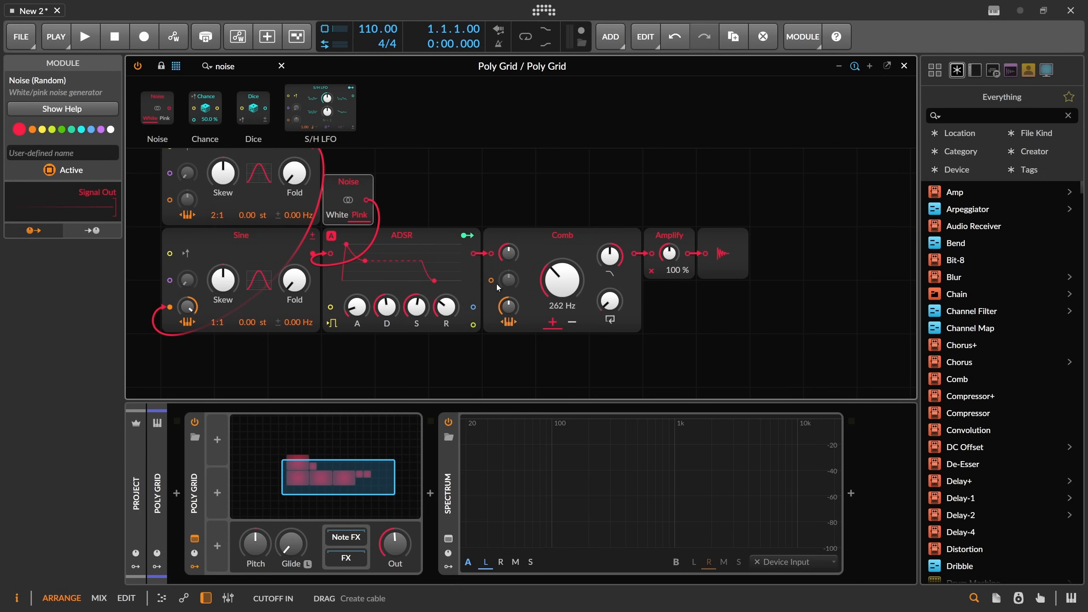
Shift the module chain, then undo the last six edits.
drag(768, 317, 446, 202)
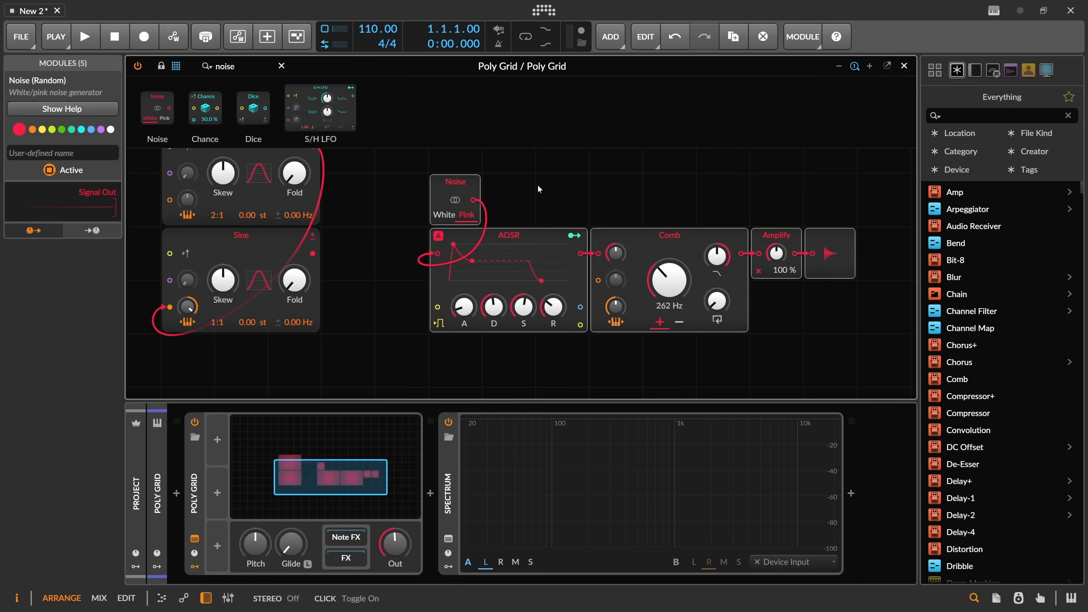
key(ctrl+z)
key(ctrl+z)
key(ctrl+z)
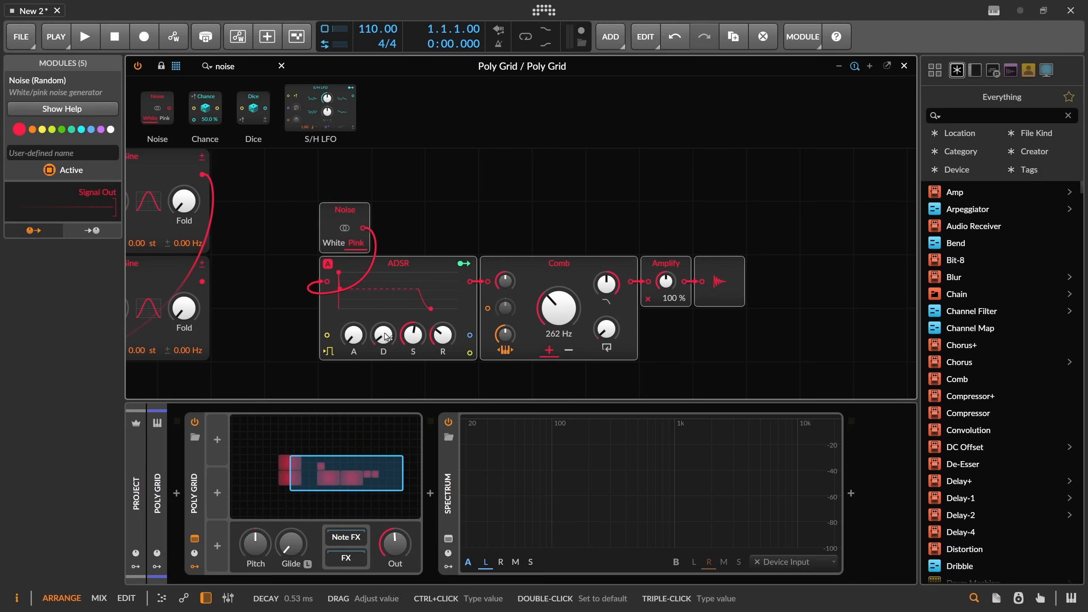
key(ctrl+z)
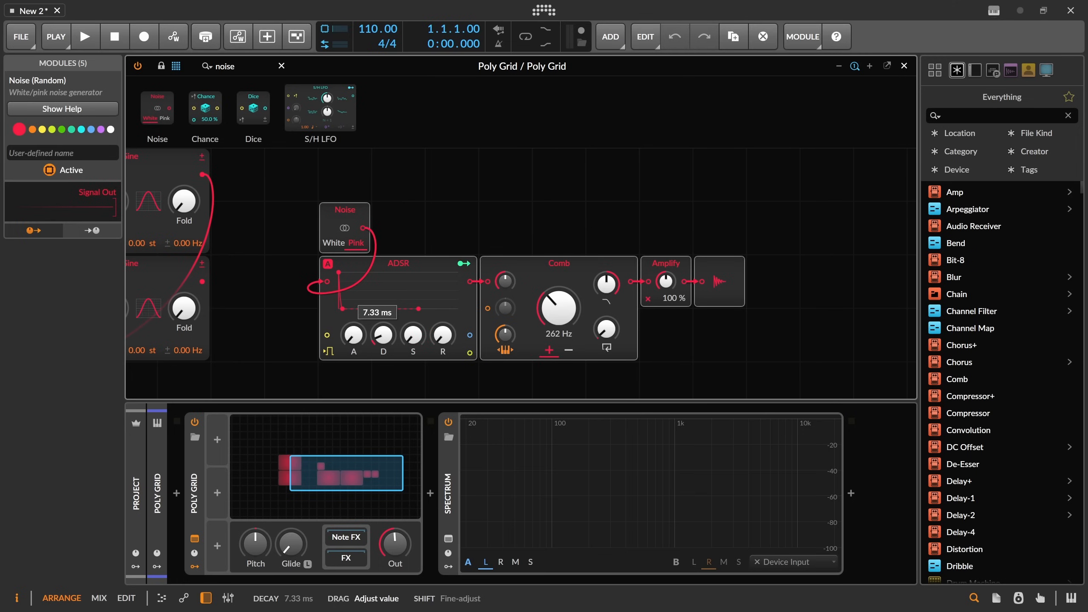
key(ctrl+z)
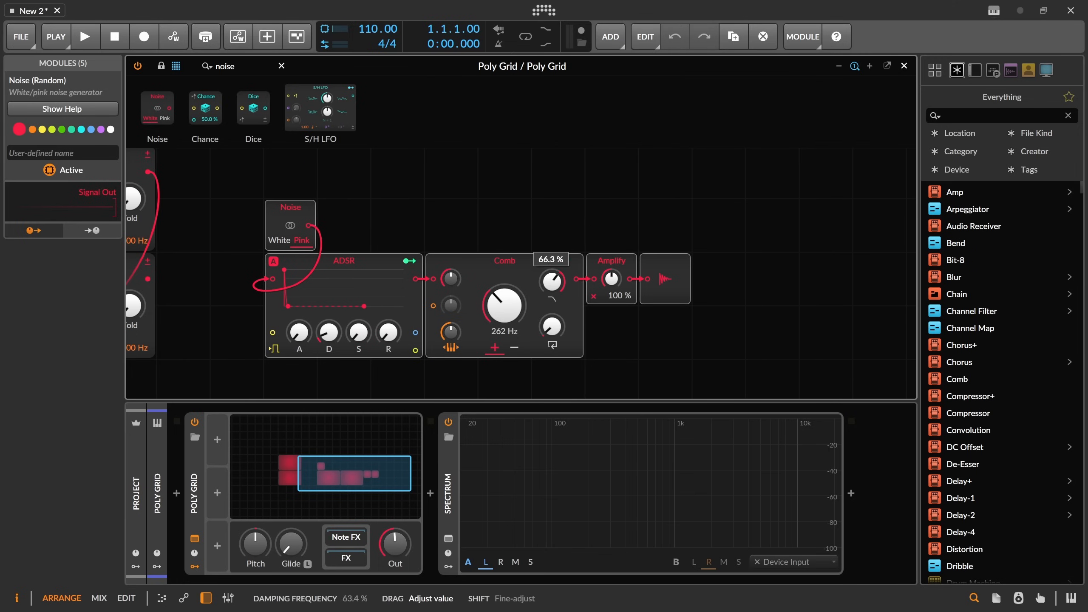
key(ctrl+z)
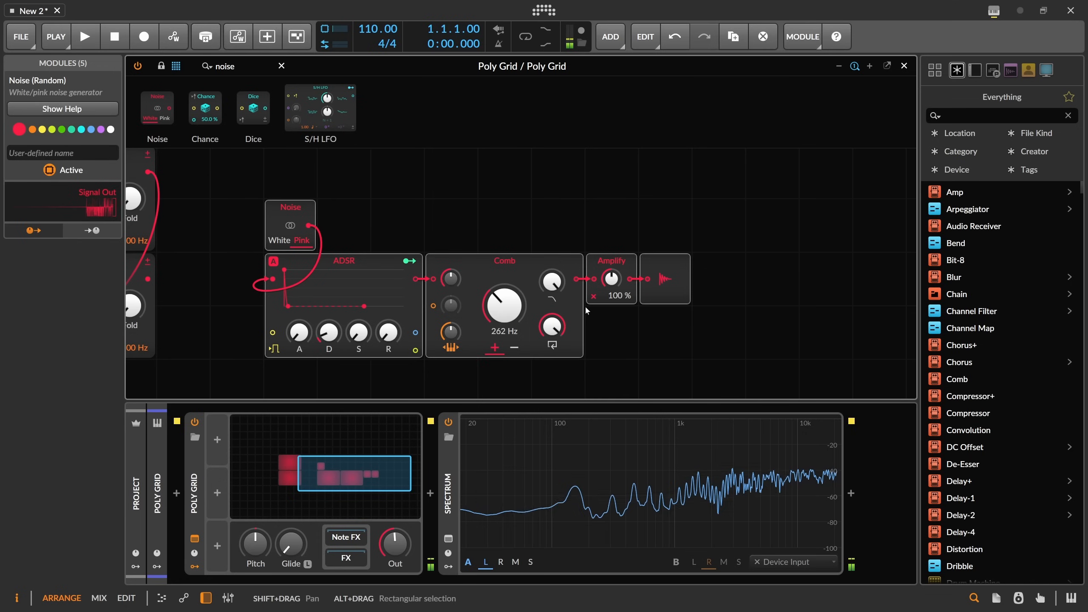
Search for AD, insert an AD envelope between the Comb and Amplify, and raise Amplify to 278 %.
text(ad)
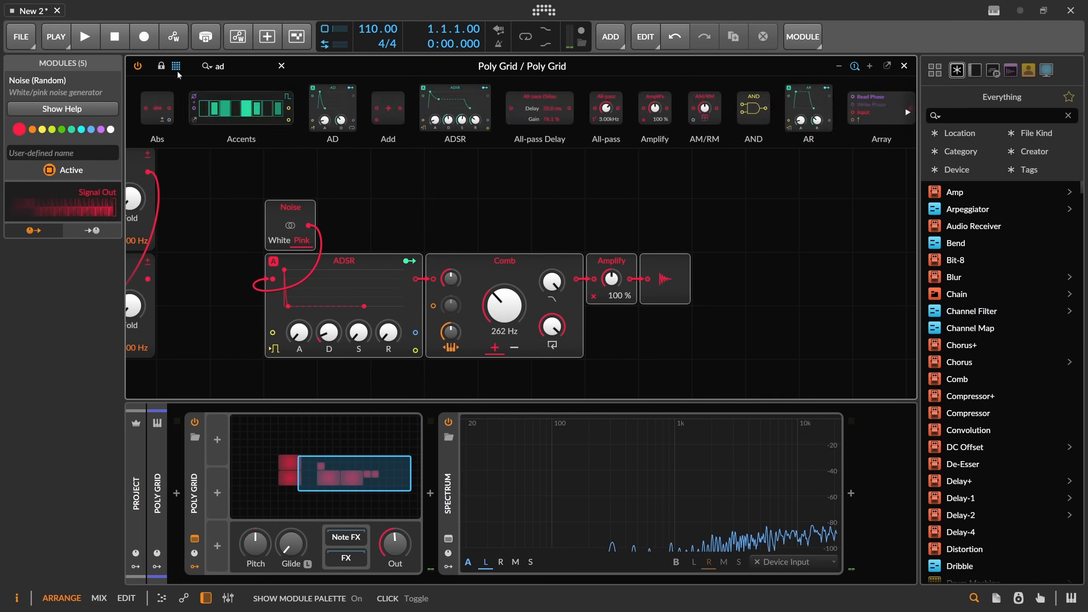
key(Return)
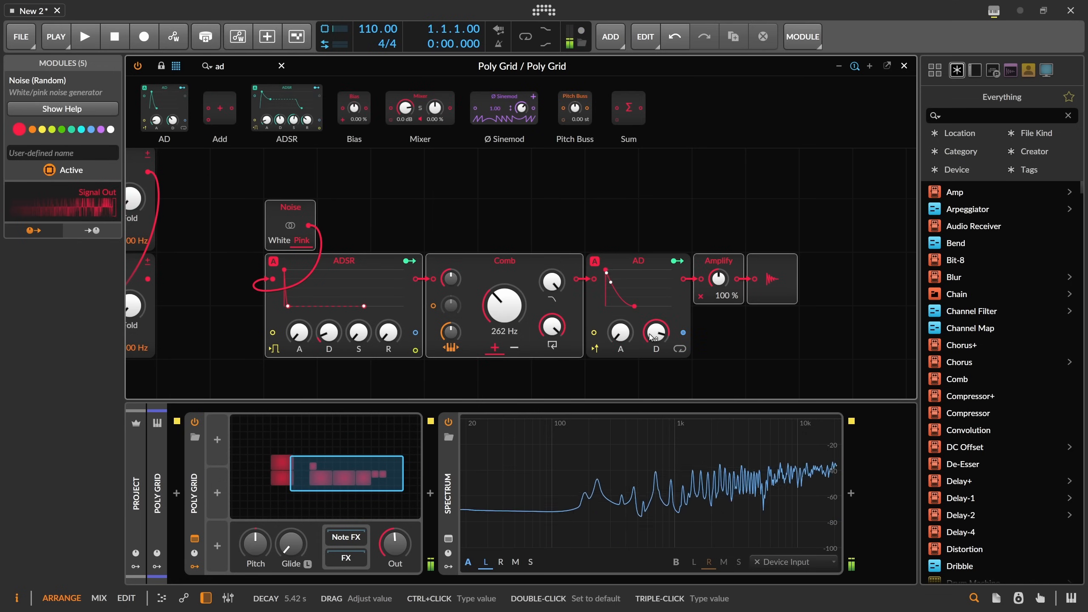
drag(718, 278, 718, 253)
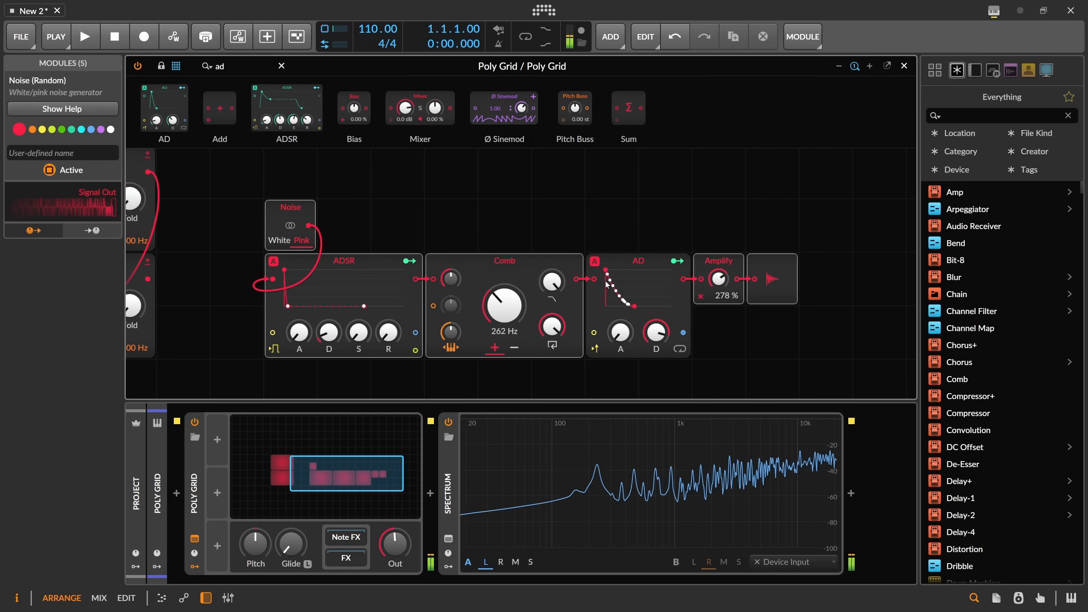
Lower the Comb's damping and the ADSR decay slightly, and switch the Noise generator to White.
mouse_move(552, 281)
mouse_down()
mouse_move(553, 299)
mouse_move(552, 284)
mouse_up()
drag(329, 332, 329, 336)
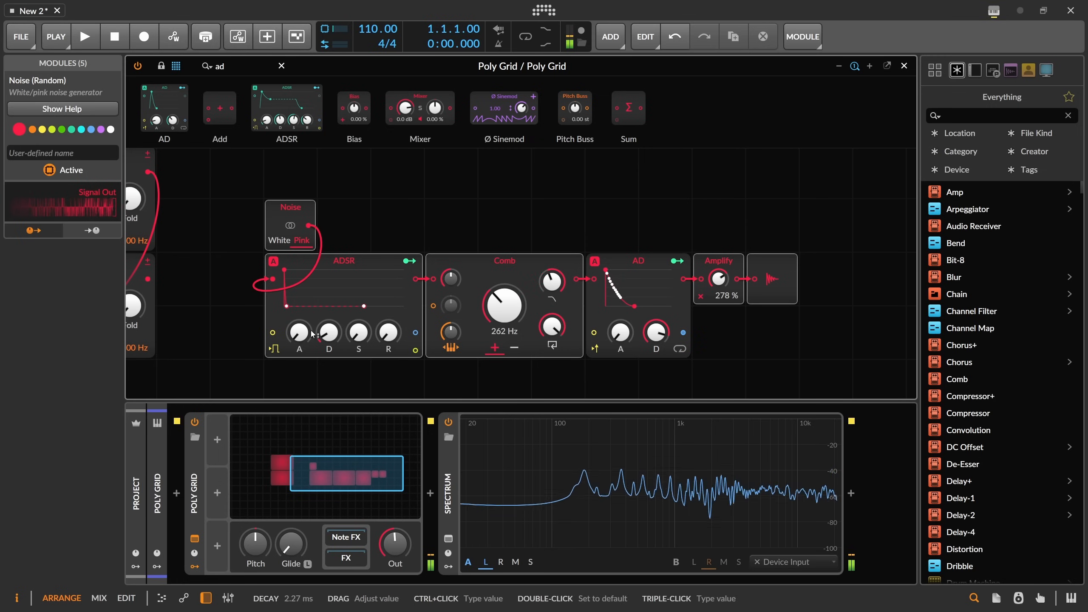
click(285, 240)
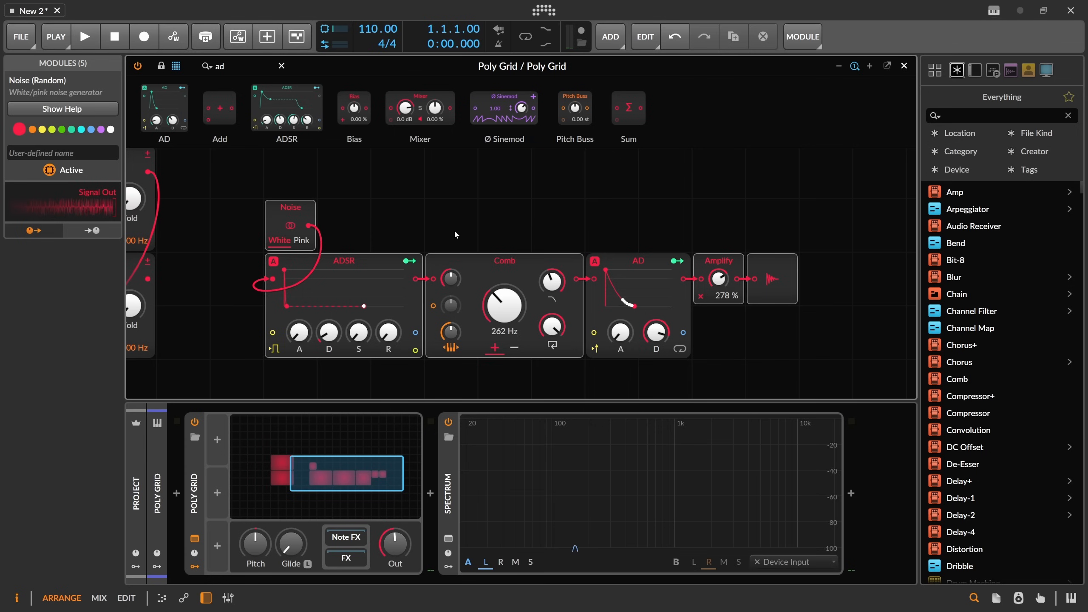
Select and delete the Noise module.
scroll(451, 228, down, 1)
drag(449, 228, 530, 223)
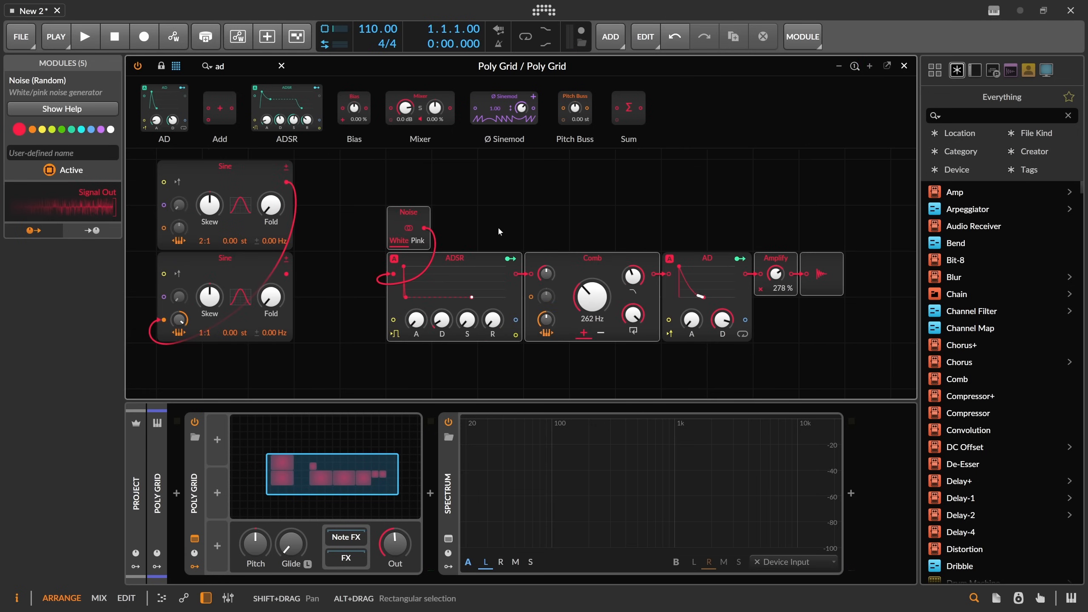
click(456, 217)
drag(364, 193, 418, 222)
key(Delete)
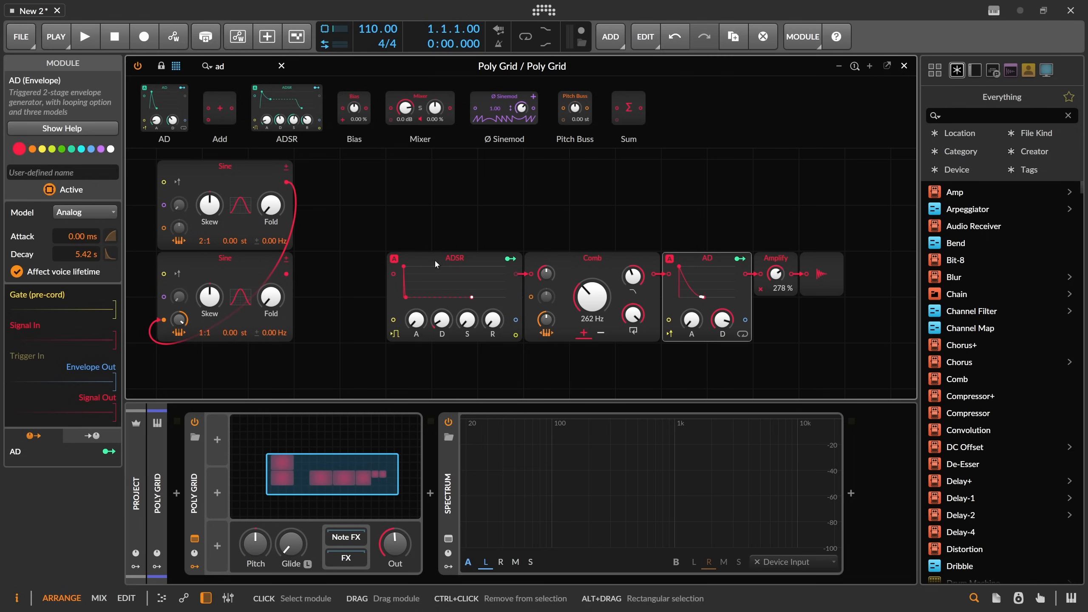
Raise the ADSR's decay and release, and lower the Comb's feedback slightly.
drag(441, 320, 441, 270)
drag(492, 319, 492, 261)
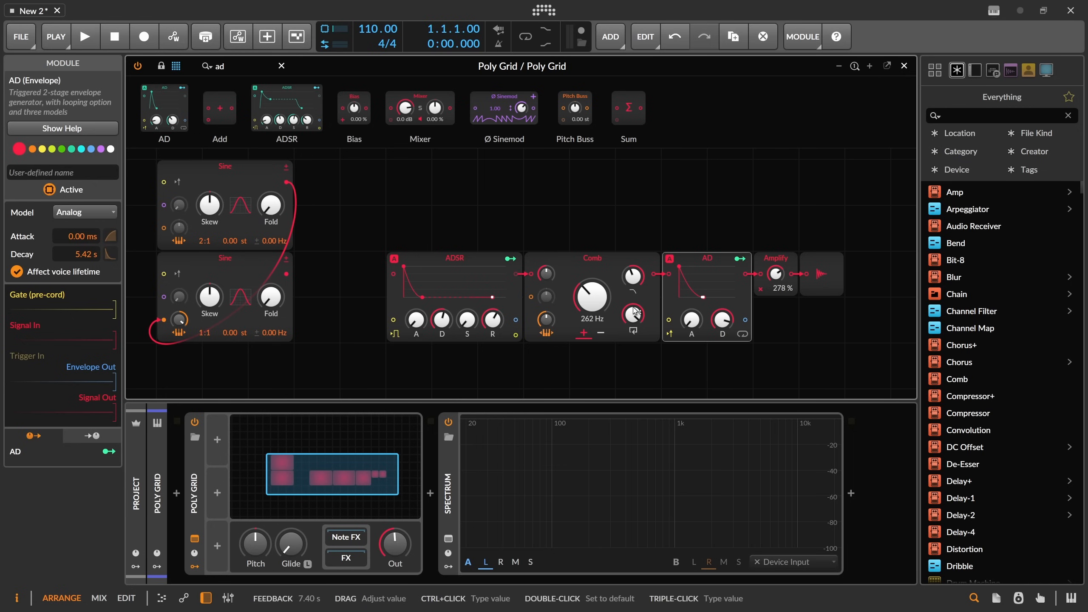
drag(636, 313, 637, 318)
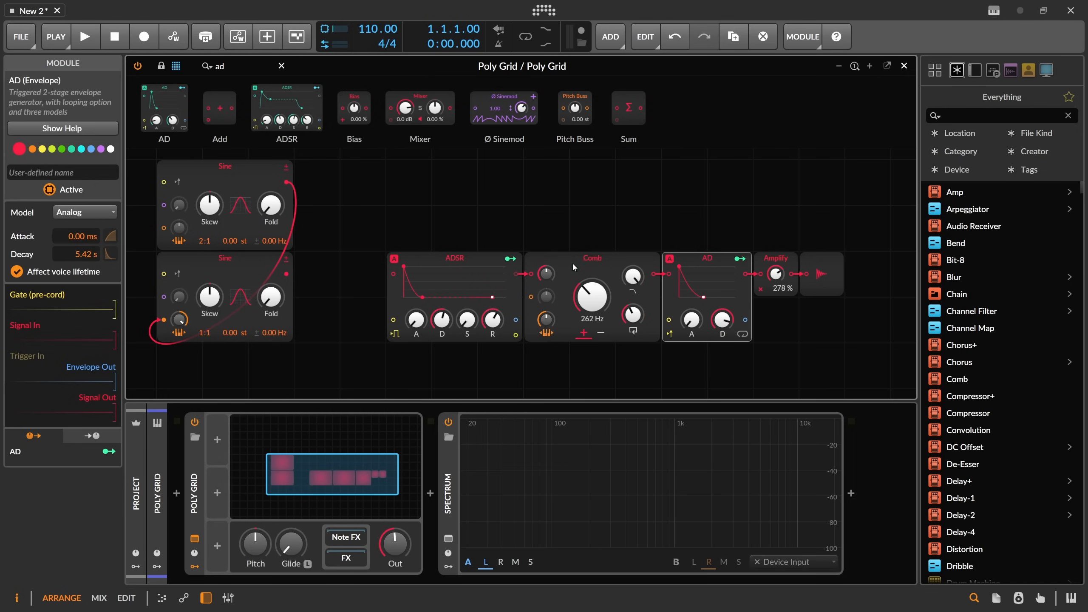
Delete the AD envelope so the Comb feeds Amplify directly.
drag(516, 237, 485, 238)
key(Delete)
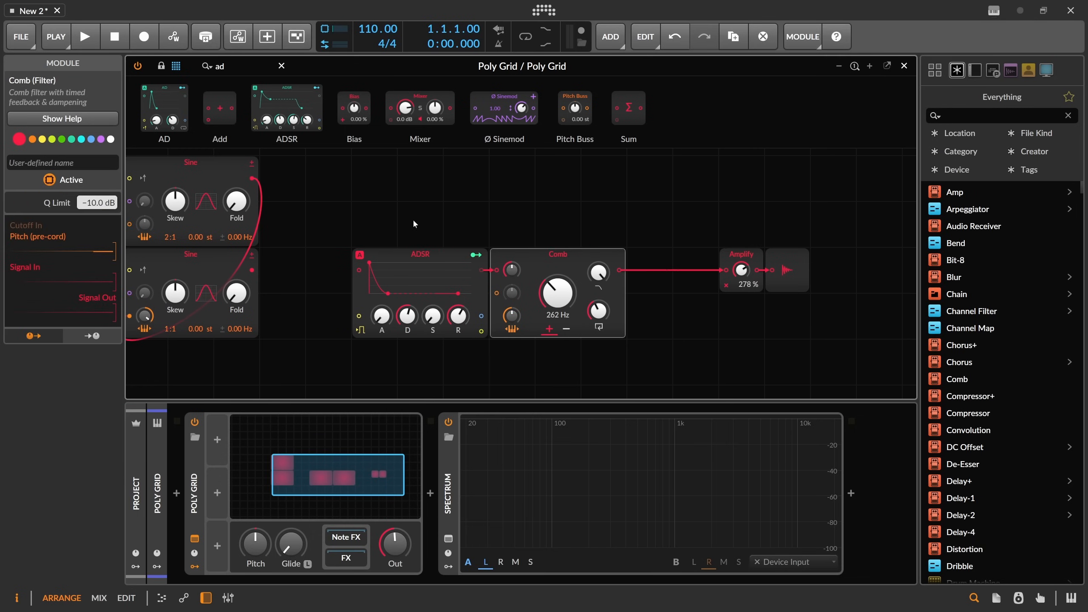
drag(413, 219, 563, 251)
drag(479, 301, 464, 279)
drag(678, 284, 632, 284)
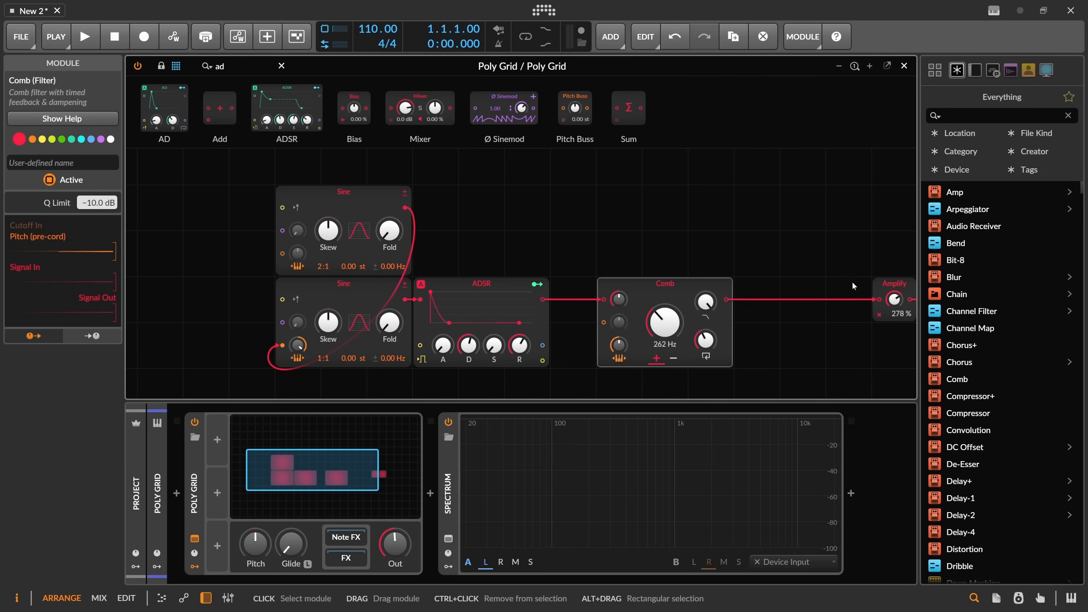
click(889, 284)
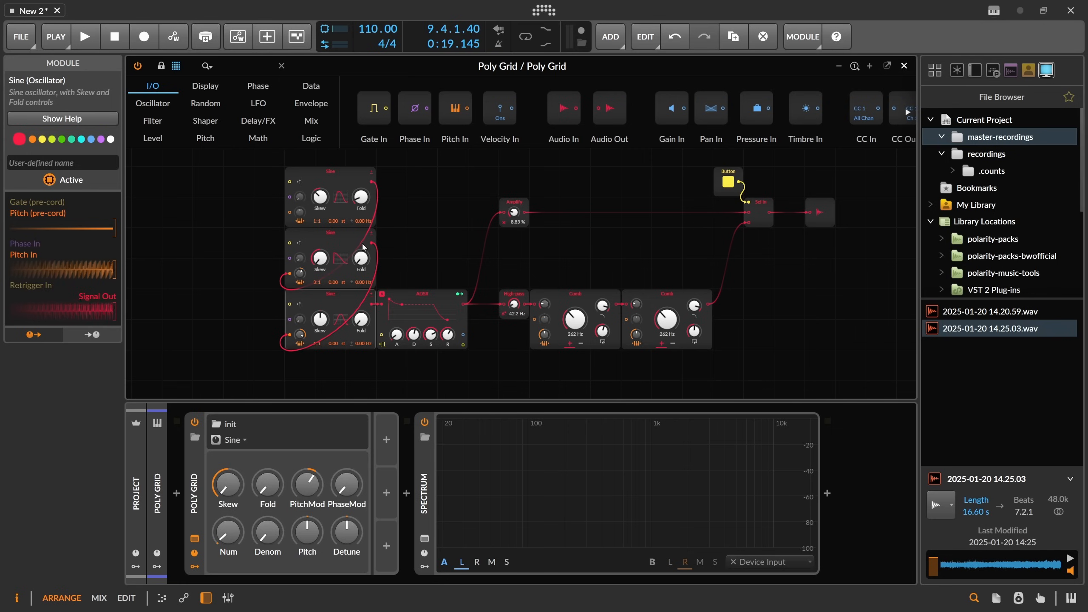
Select and review the Sine oscillators, ADSR, filters and Amplify of the example patch.
drag(267, 167, 357, 323)
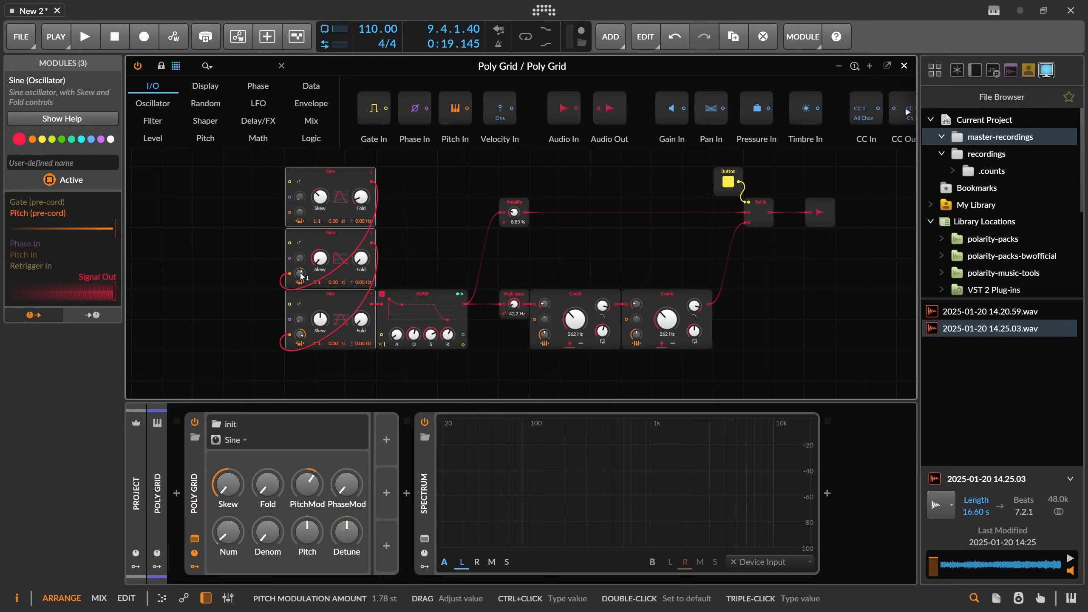
click(335, 296)
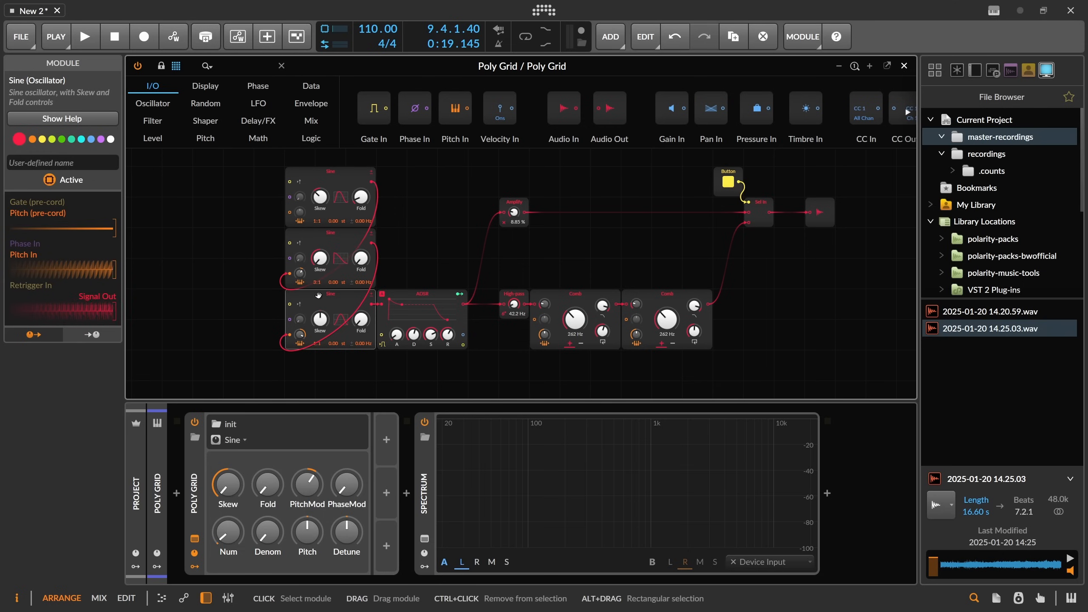
click(432, 297)
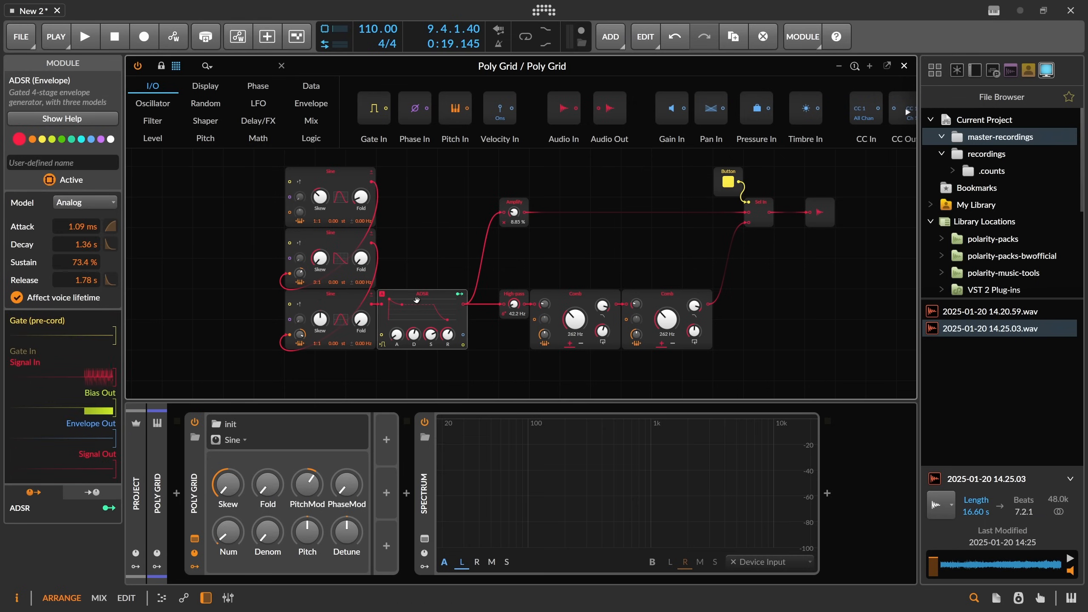
drag(496, 252, 733, 371)
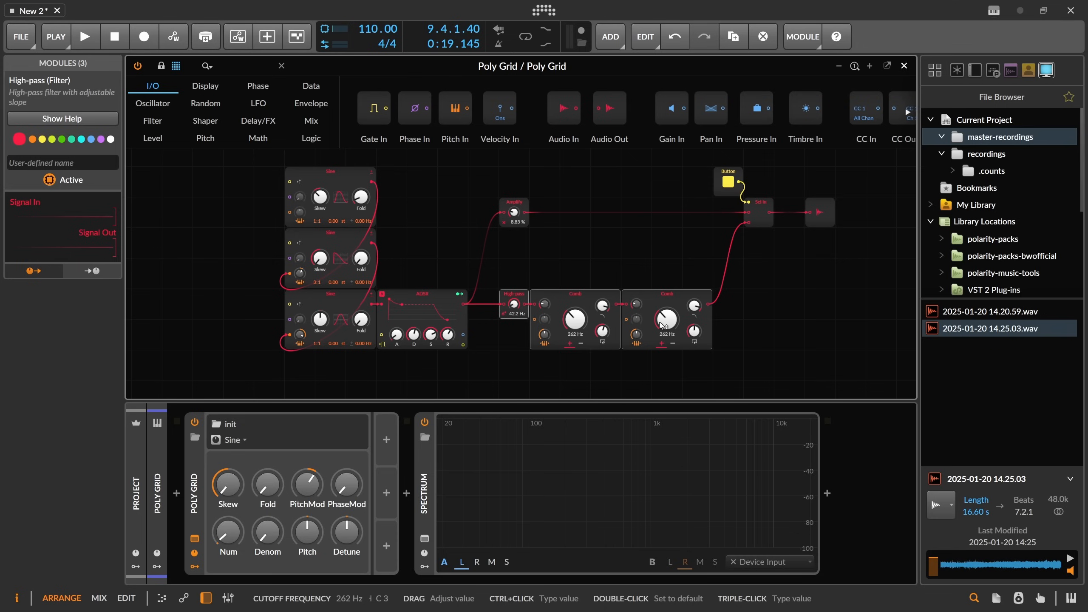
click(516, 216)
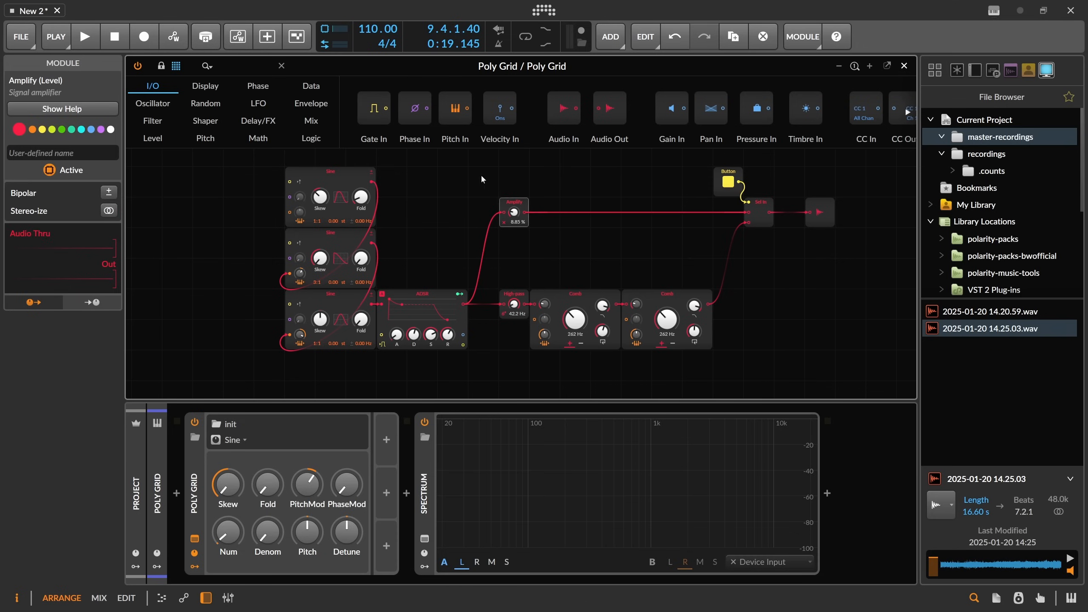
drag(481, 174, 597, 223)
drag(499, 259, 746, 313)
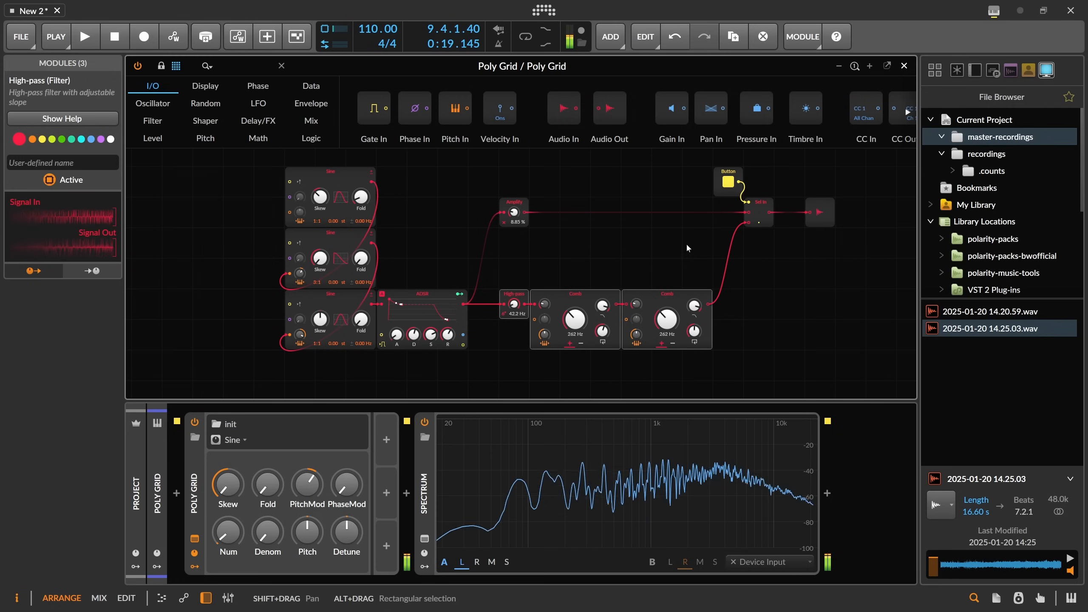
Lower the damping on both Comb filters.
drag(603, 305, 602, 323)
mouse_move(694, 306)
mouse_down()
mouse_move(694, 323)
mouse_move(695, 312)
mouse_up()
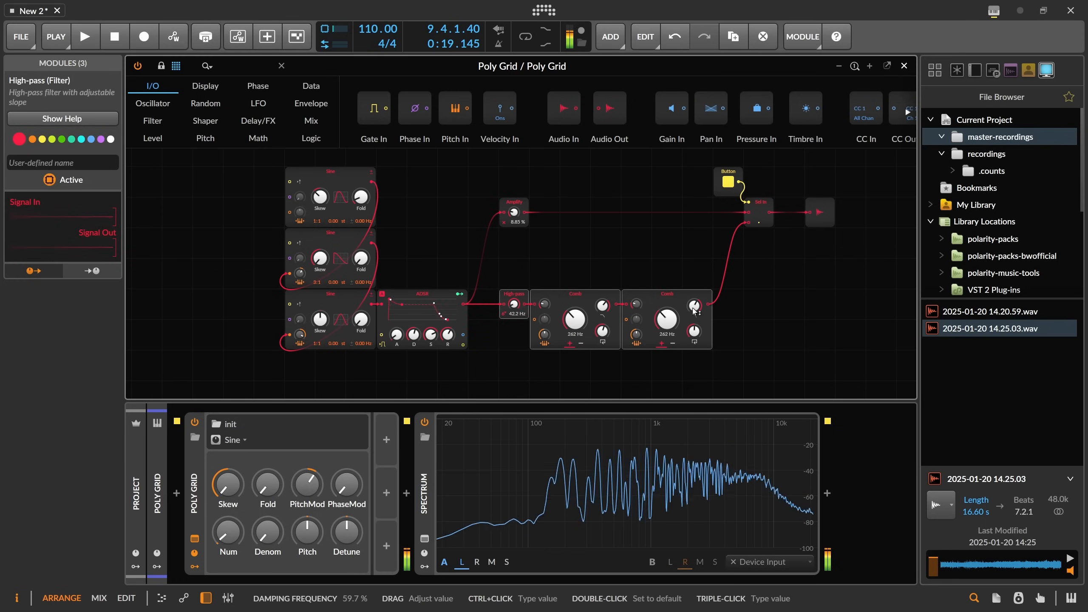
Toggle the Button module off and on to audition the patch.
click(728, 184)
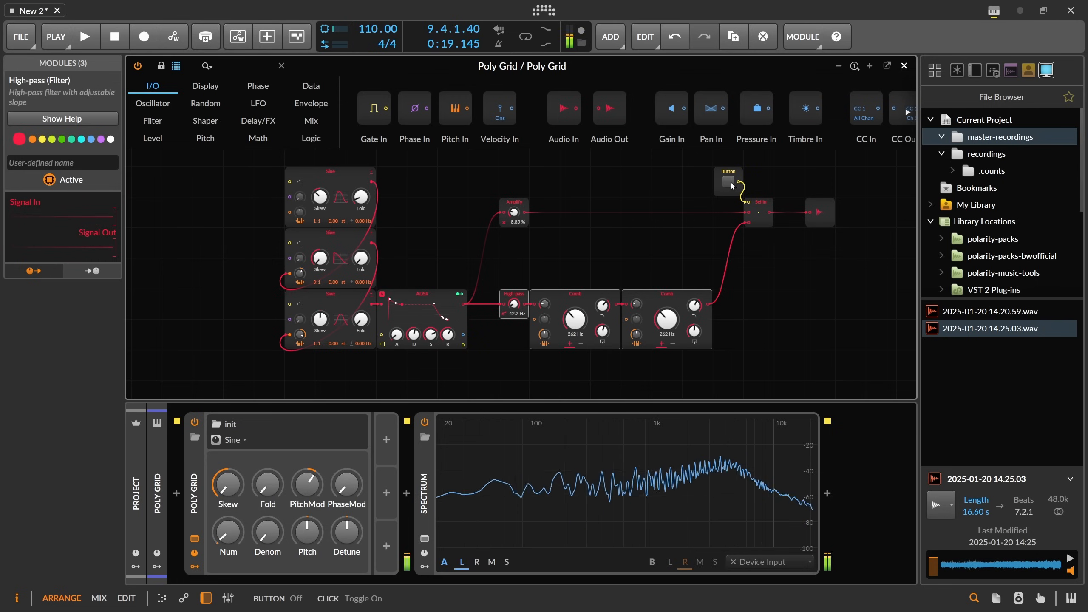
click(728, 183)
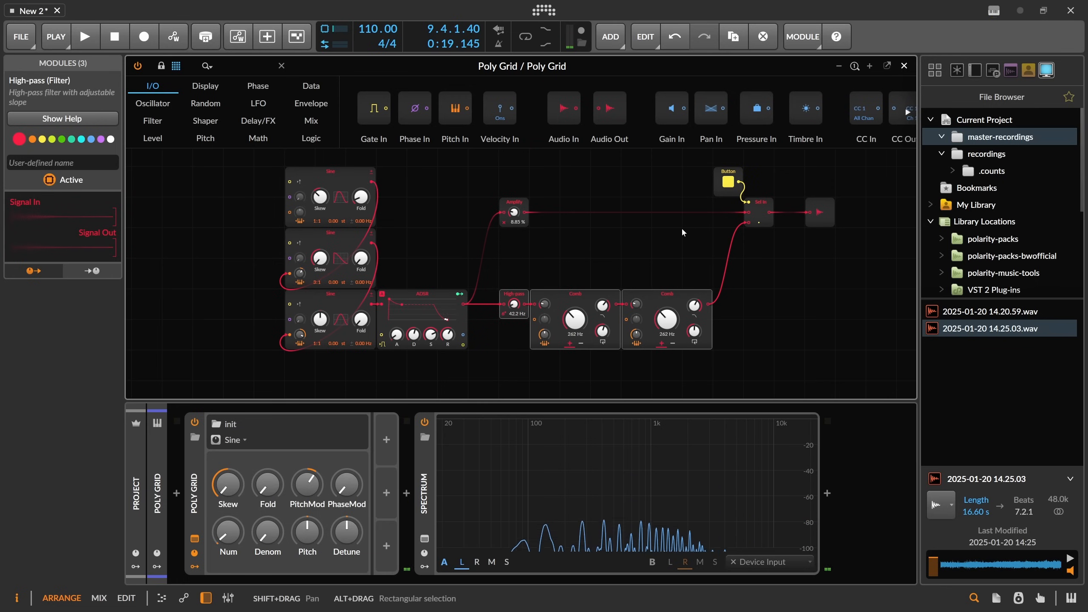
scroll(682, 227, up, 1)
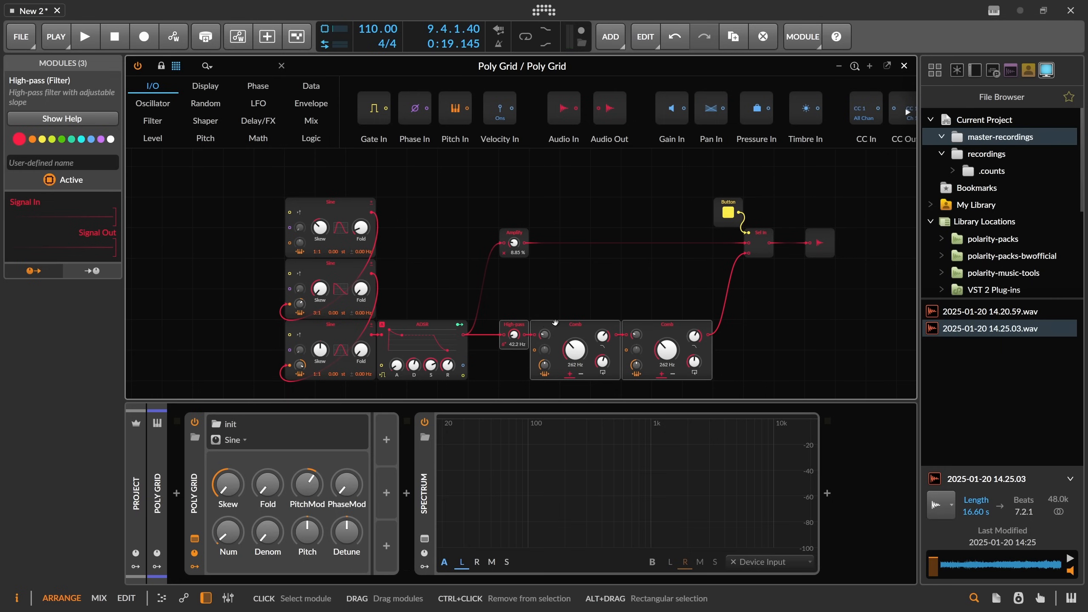
scroll(555, 322, down, 1)
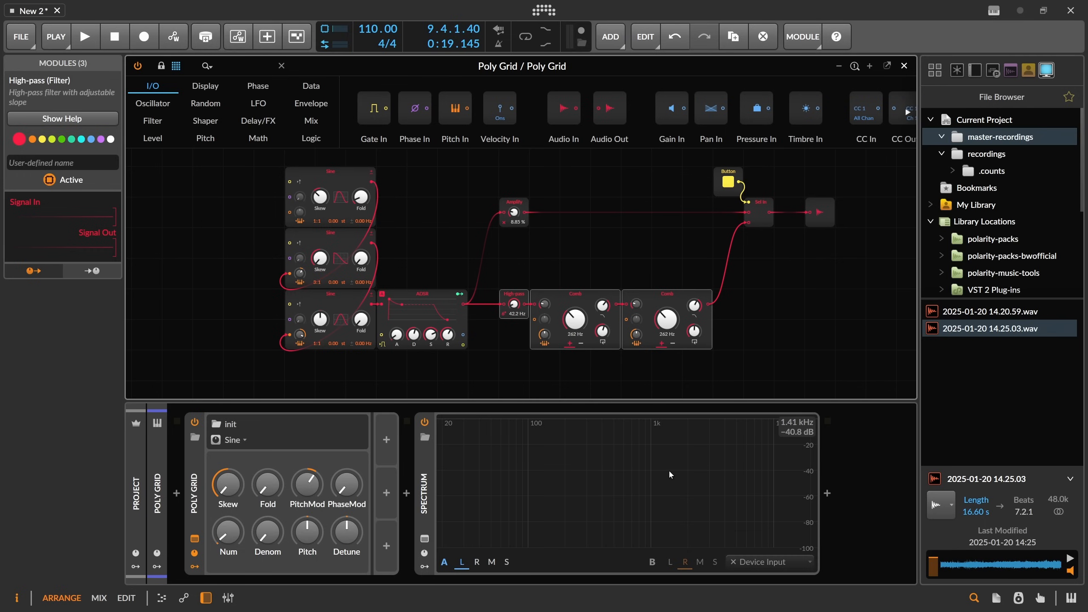
Adjust the ratio numerator of the bottom Sine oscillator.
click(580, 296)
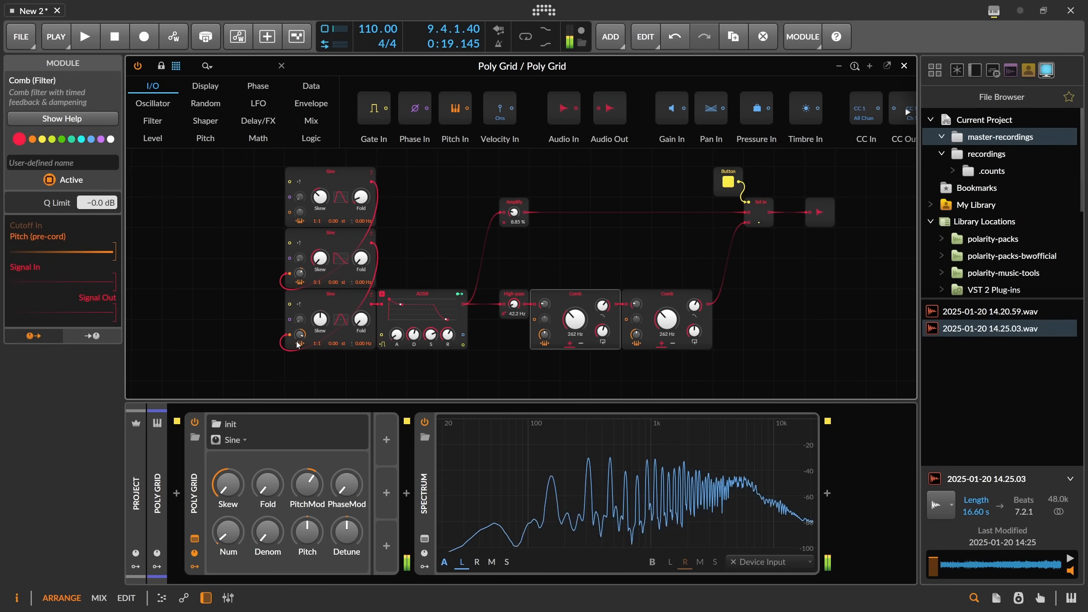
drag(300, 335, 300, 361)
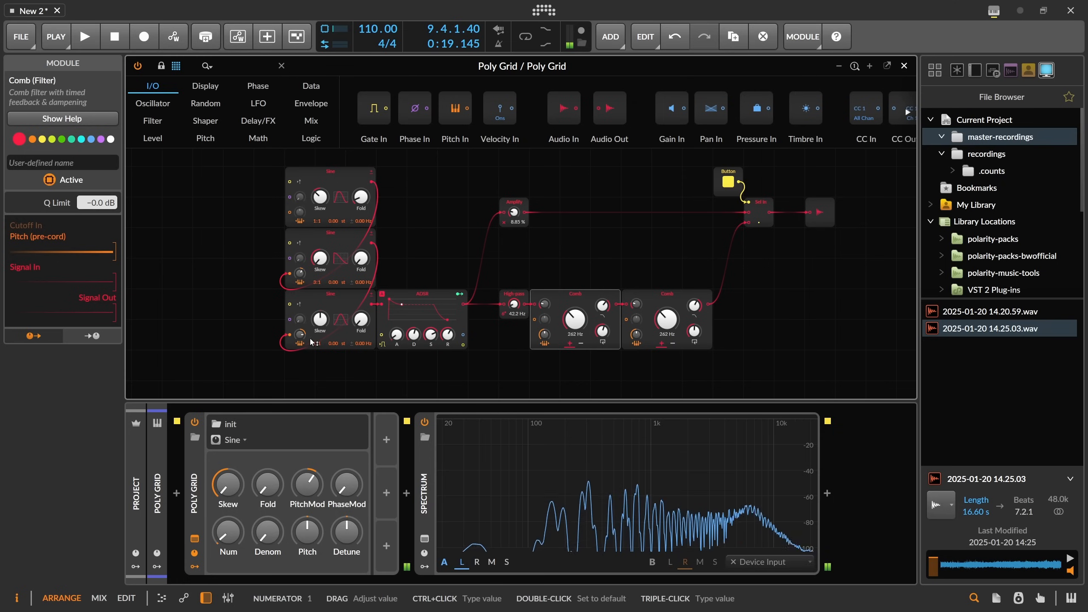
drag(300, 335, 300, 311)
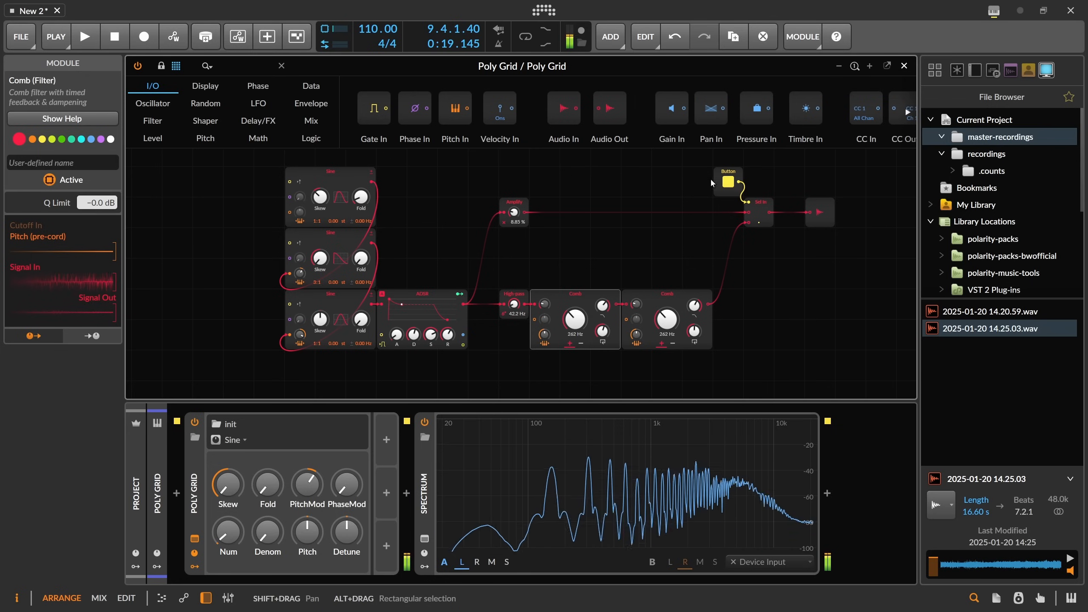
Set the second Comb's damping frequency to 78.6% and lower the feedback on both Comb filters.
click(728, 182)
click(728, 183)
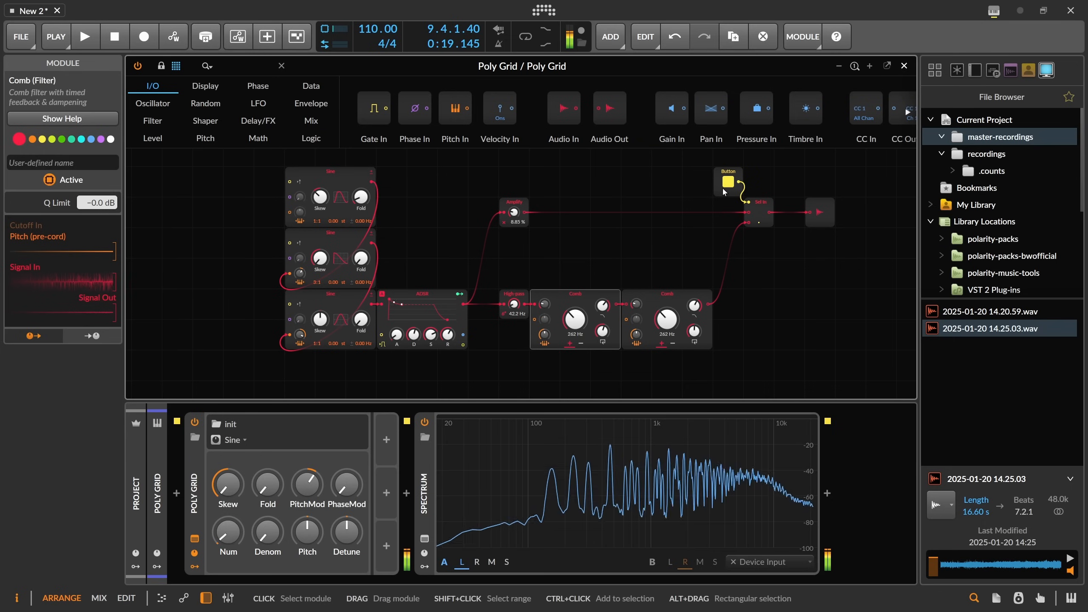
drag(694, 305, 694, 304)
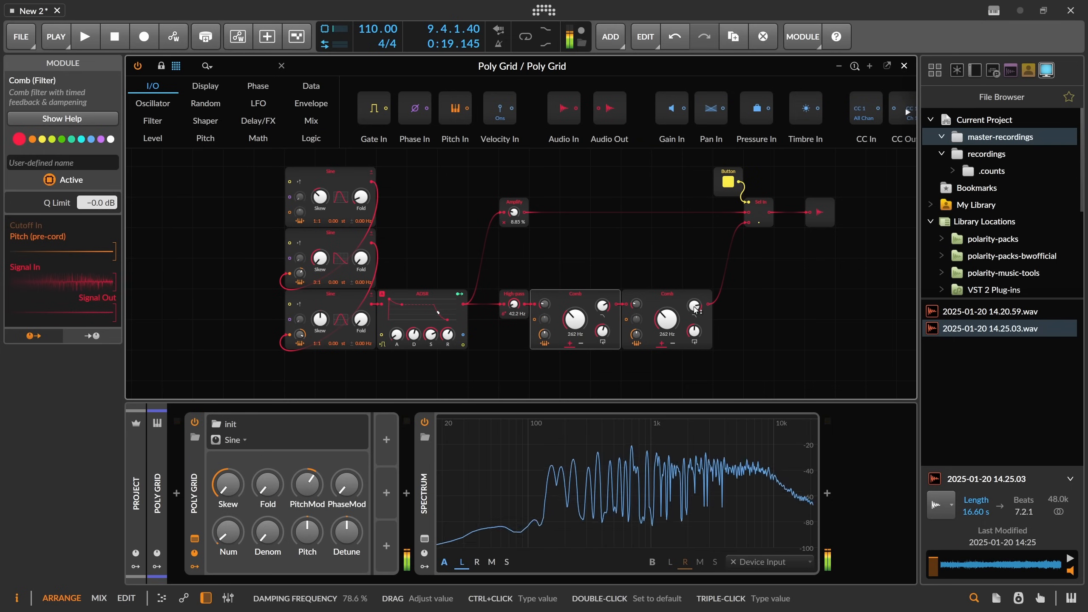
drag(602, 332, 603, 339)
drag(694, 332, 694, 336)
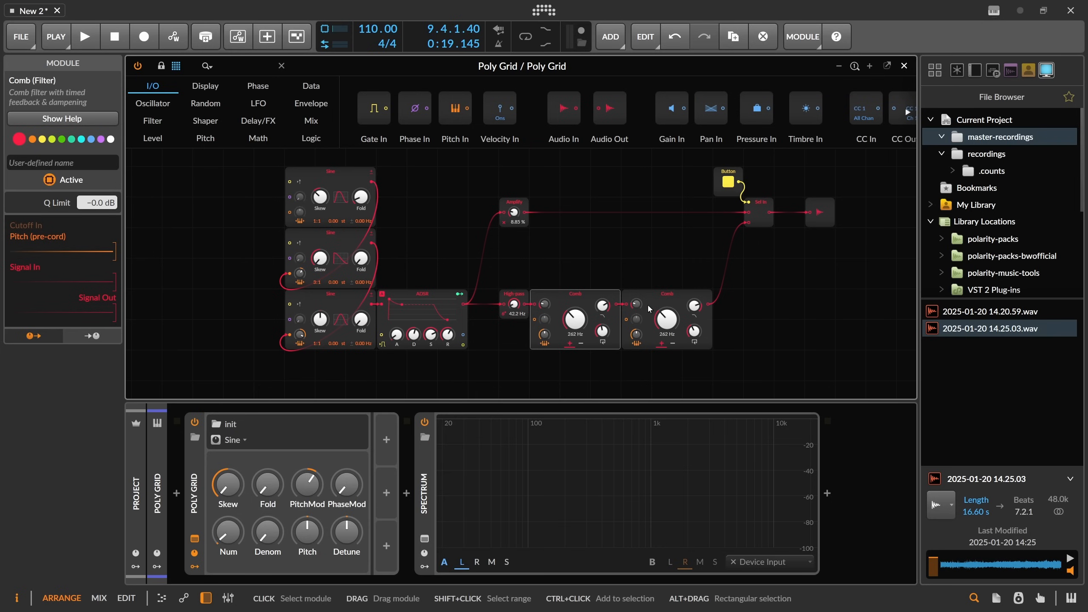
click(406, 494)
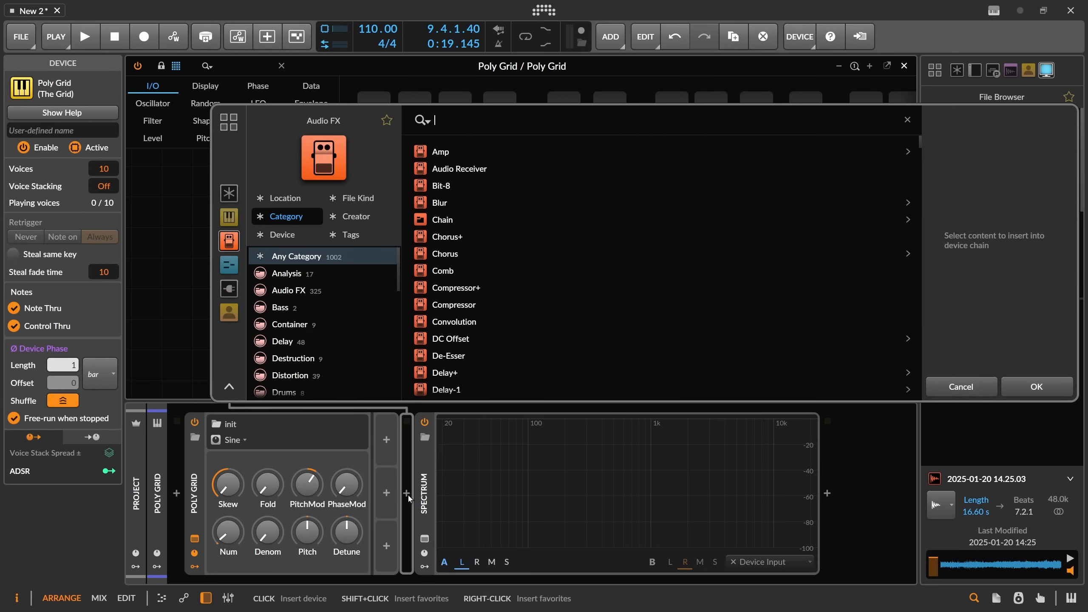
text(comb)
key(Return)
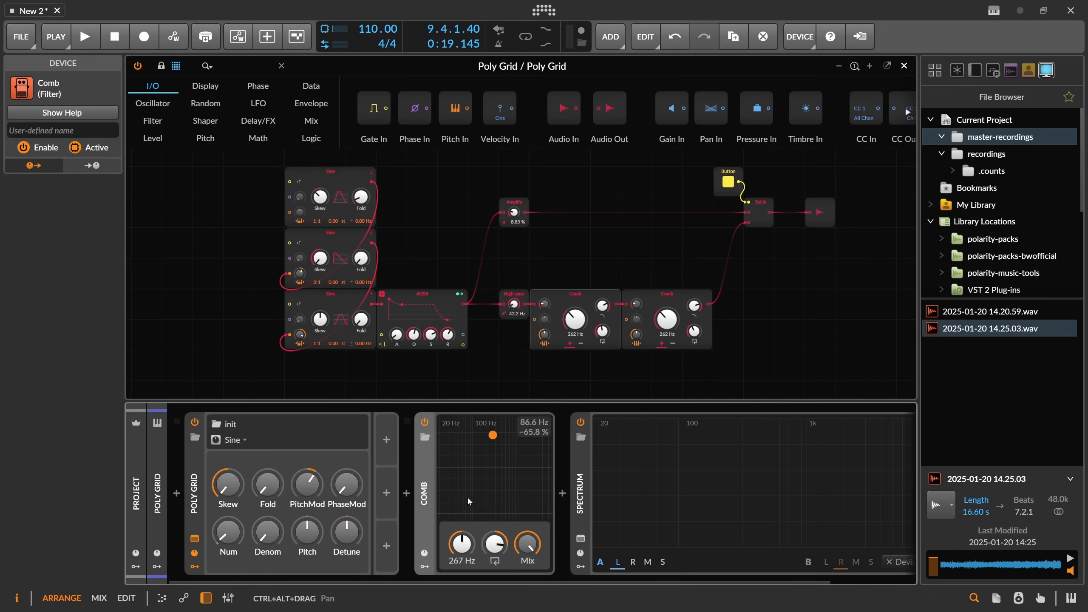
drag(494, 542, 494, 554)
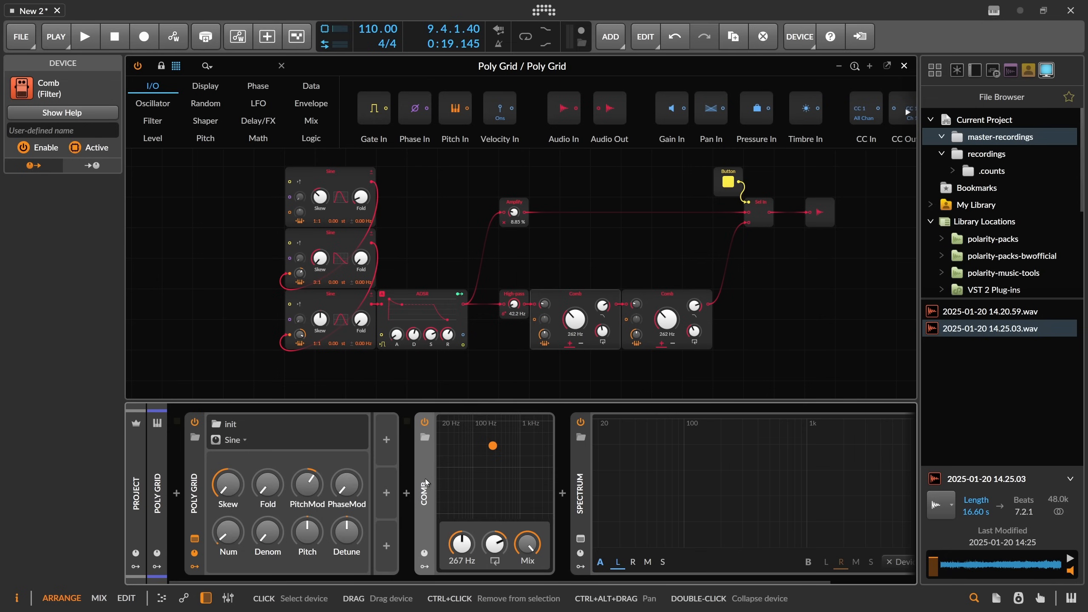
key(Delete)
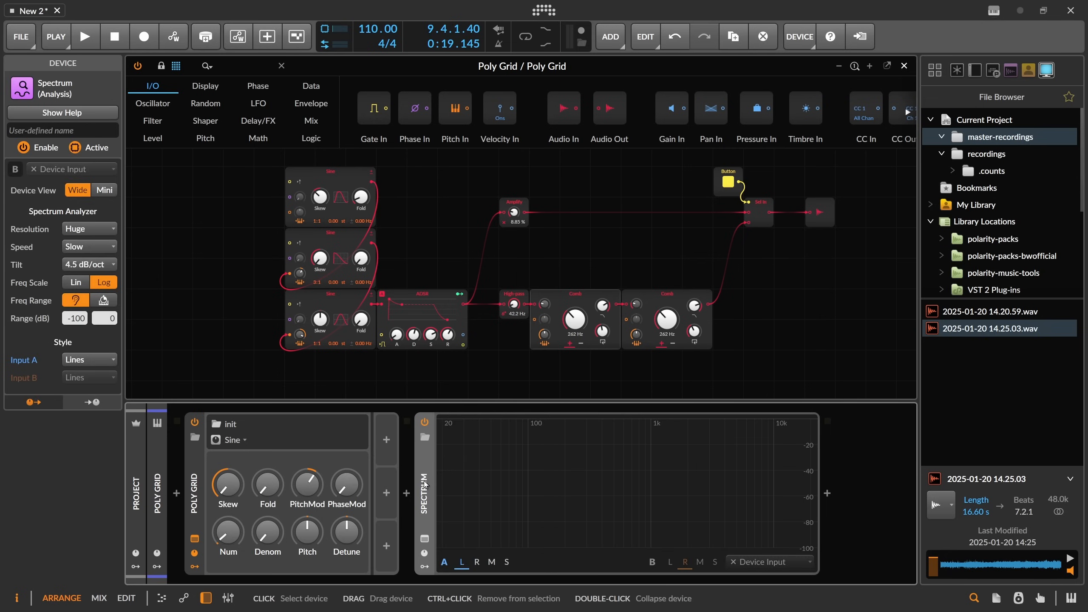
Select both Comb filters and lower their damping frequency slightly.
drag(566, 261, 708, 375)
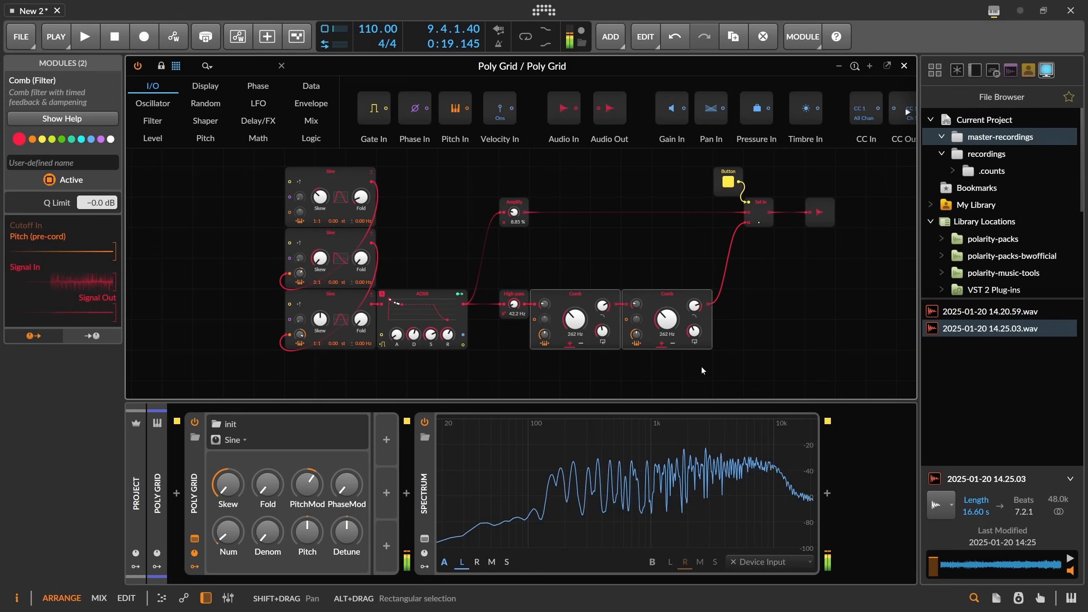
drag(602, 305, 603, 318)
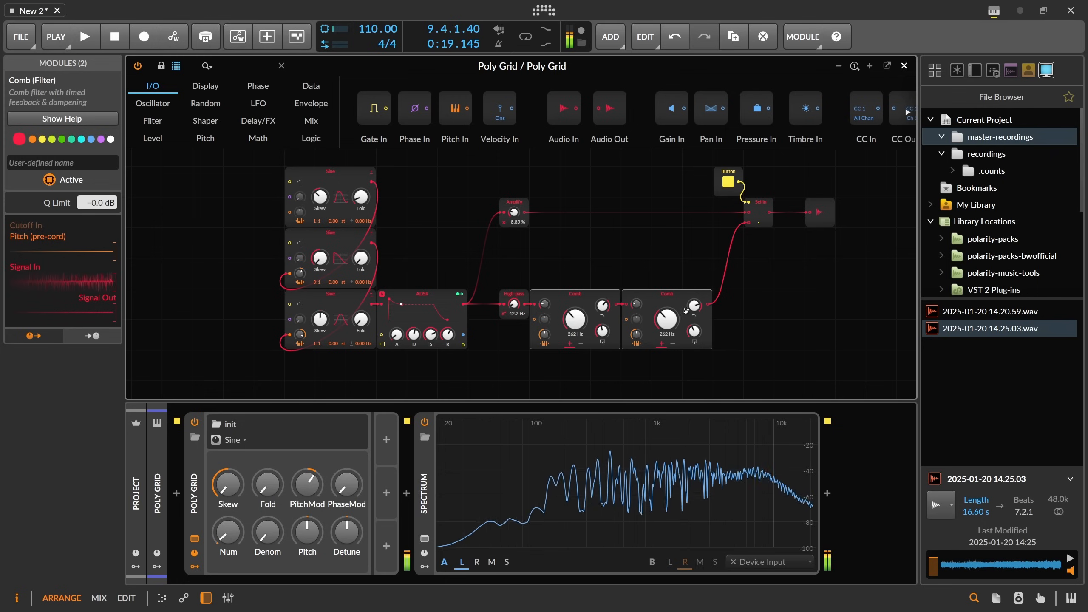
drag(694, 305, 694, 318)
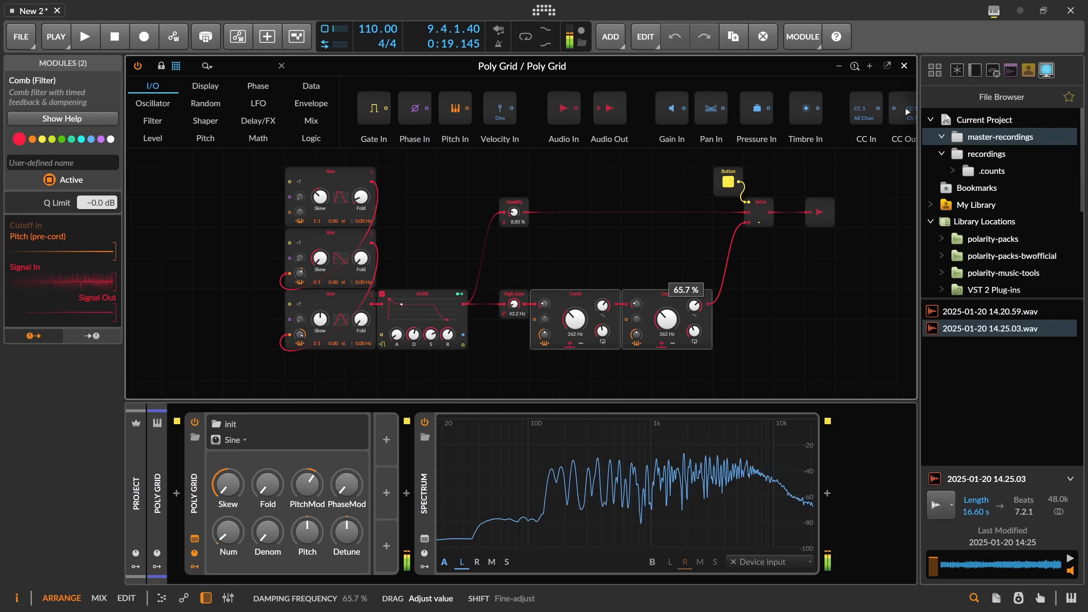
Open ValhallaSupermassive in the Poly Grid's FX chain and set its Mix to 74.4% and Warp to 100%.
click(195, 536)
click(515, 557)
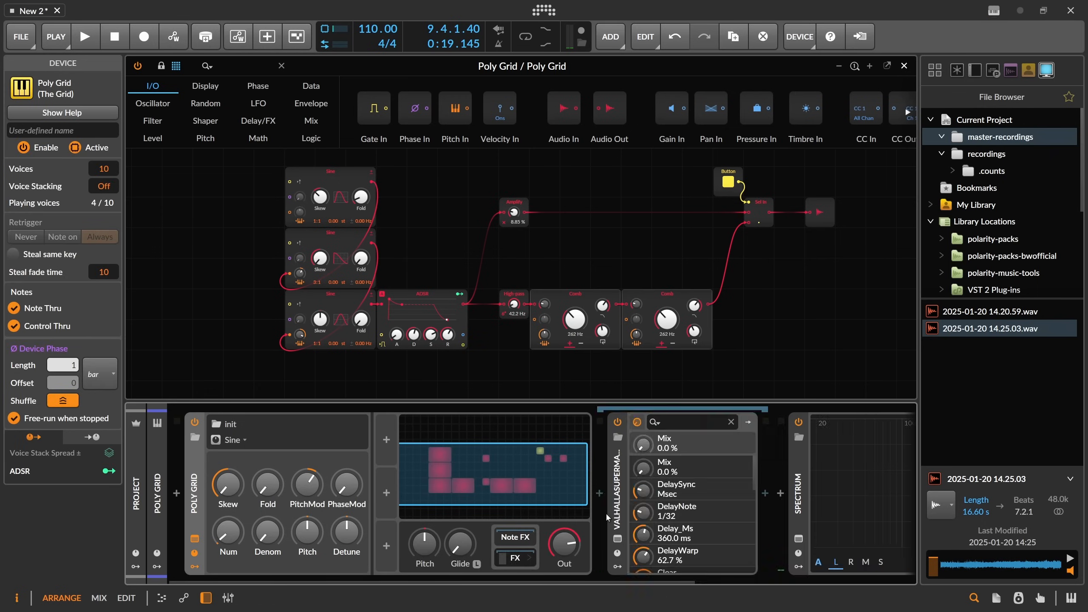
click(619, 505)
click(637, 422)
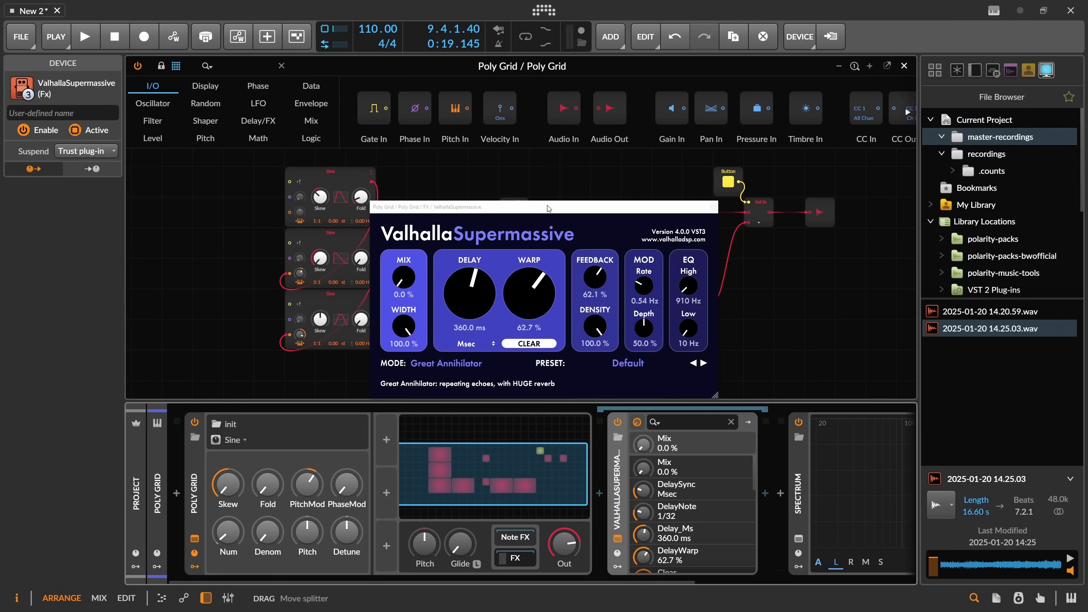
drag(604, 212, 444, 211)
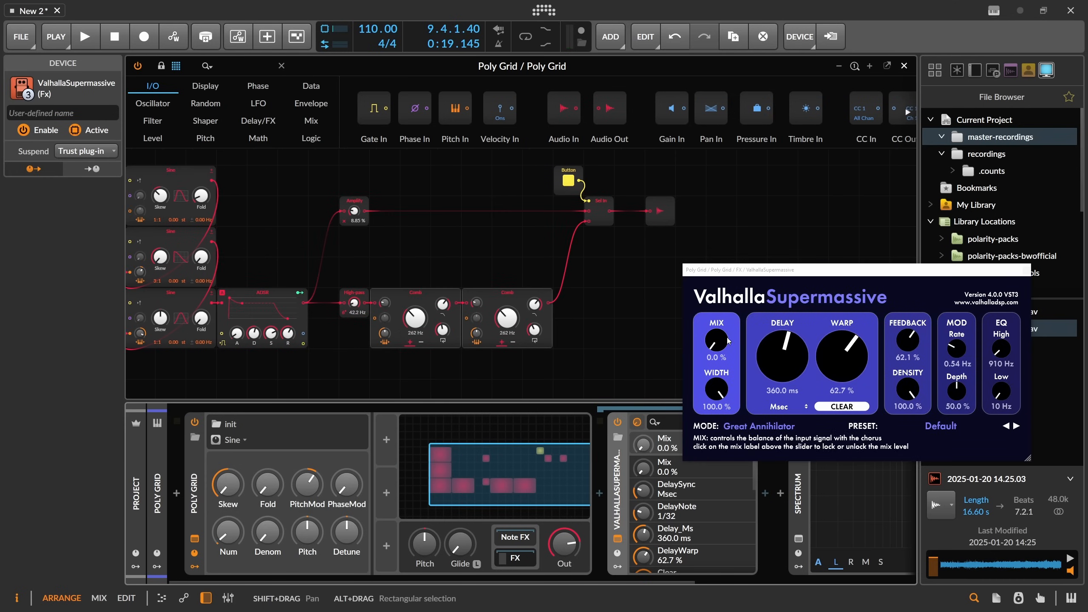
drag(721, 343, 727, 319)
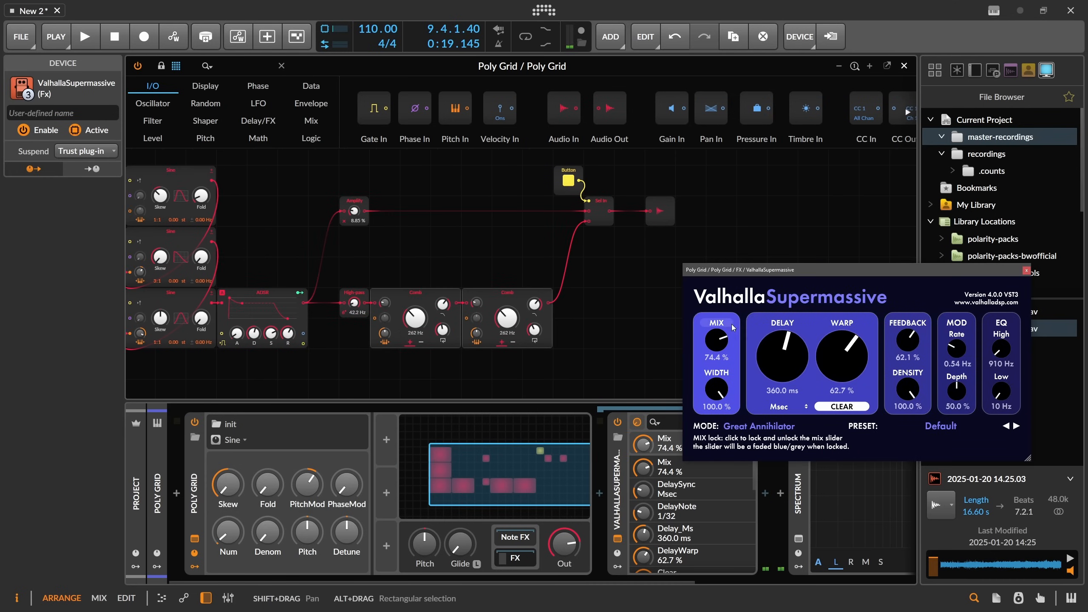
drag(732, 279, 695, 233)
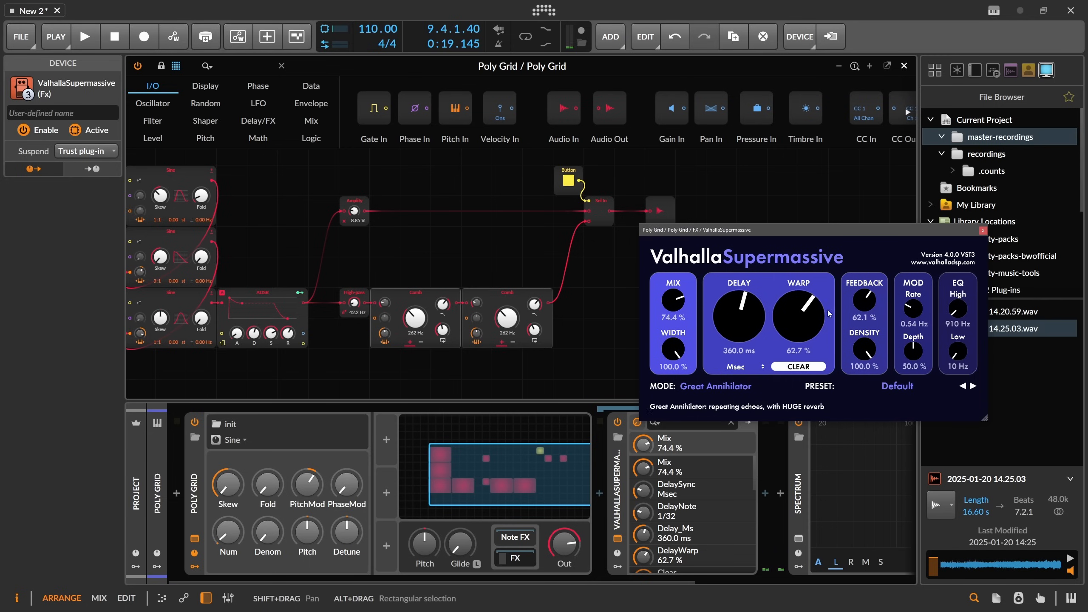
drag(807, 315, 794, 255)
click(678, 303)
drag(709, 228, 711, 222)
Adjust a knob on the second Comb filter and the bottom Sine oscillator's pitch-modulation amount.
scroll(468, 224, down, 3)
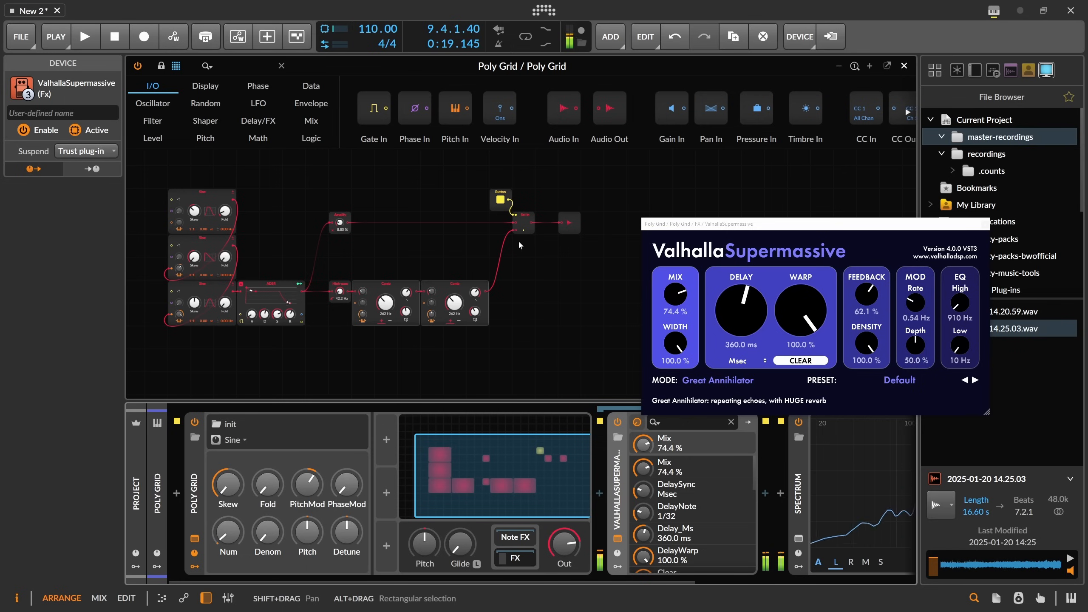
drag(443, 299, 474, 302)
drag(179, 314, 179, 324)
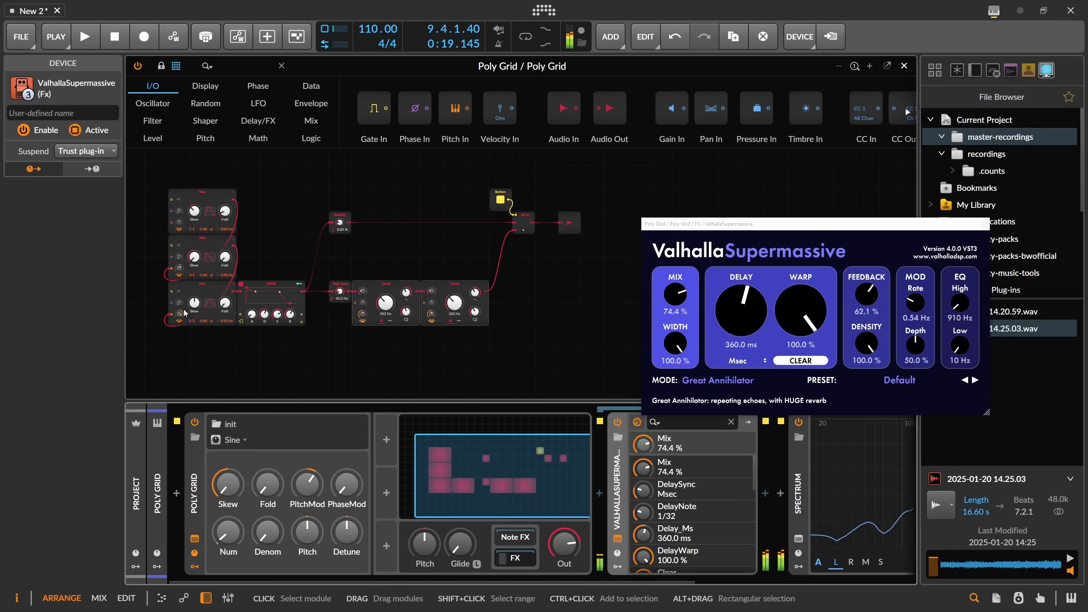
Add a Random modulator to the Poly Grid and set its rate to 0.05 Hz.
scroll(198, 566, right, 2)
click(195, 567)
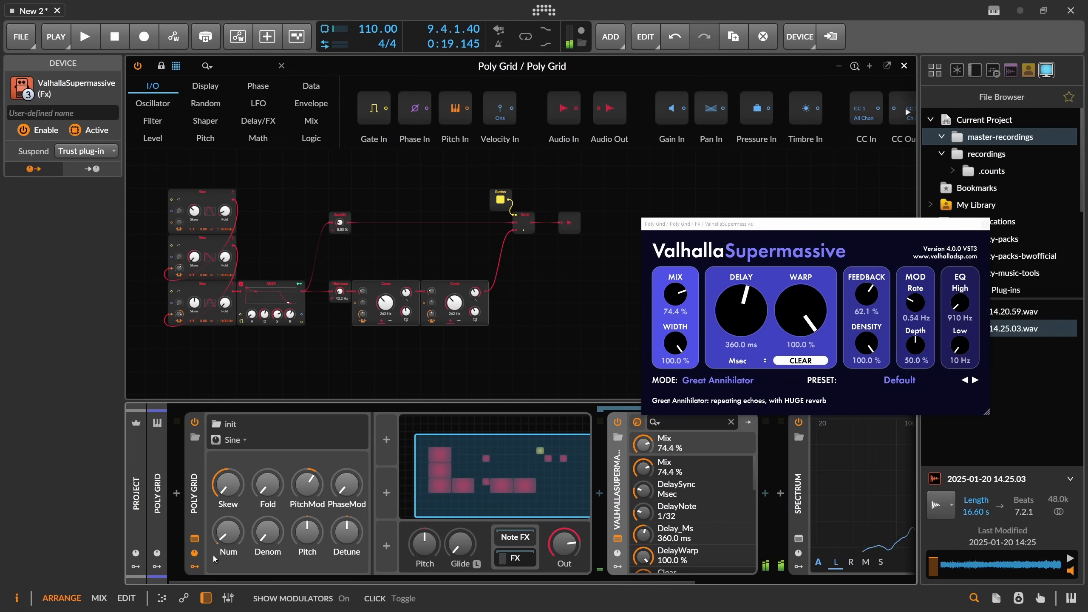
click(387, 439)
text(ra)
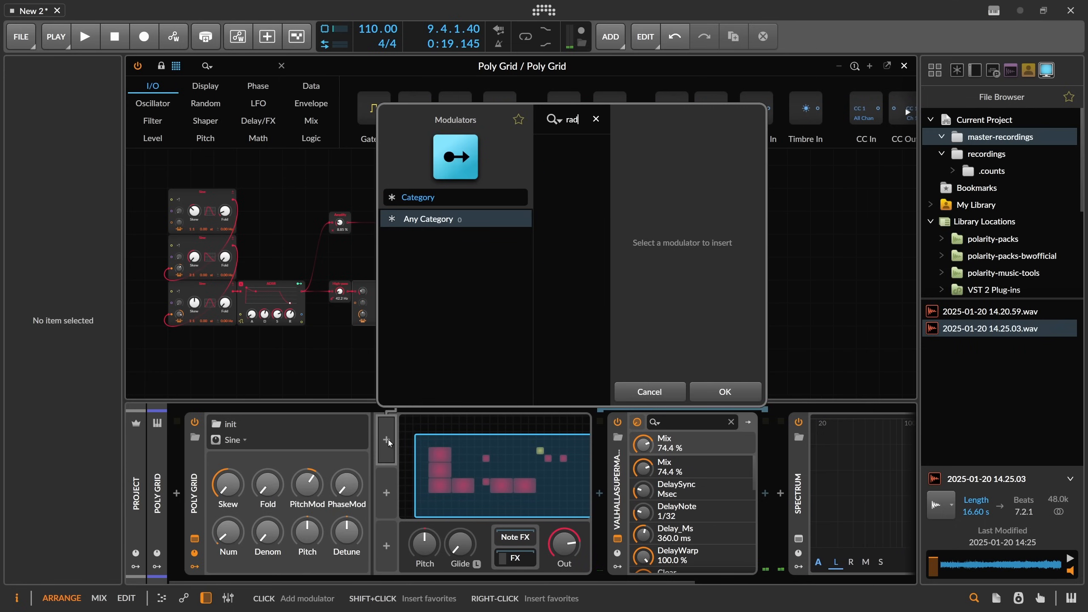
key(Down)
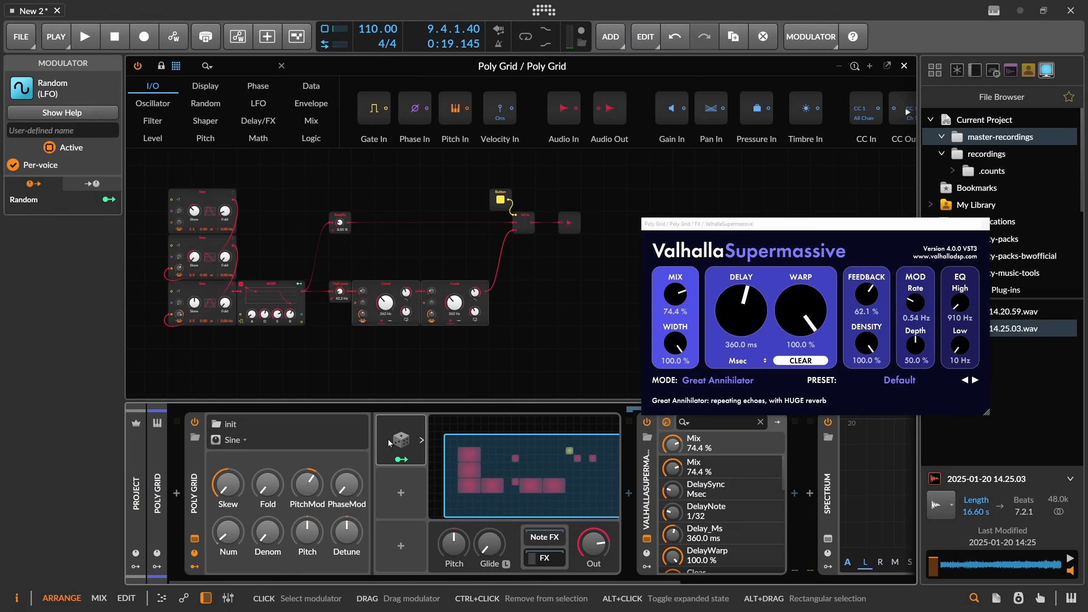
key(Return)
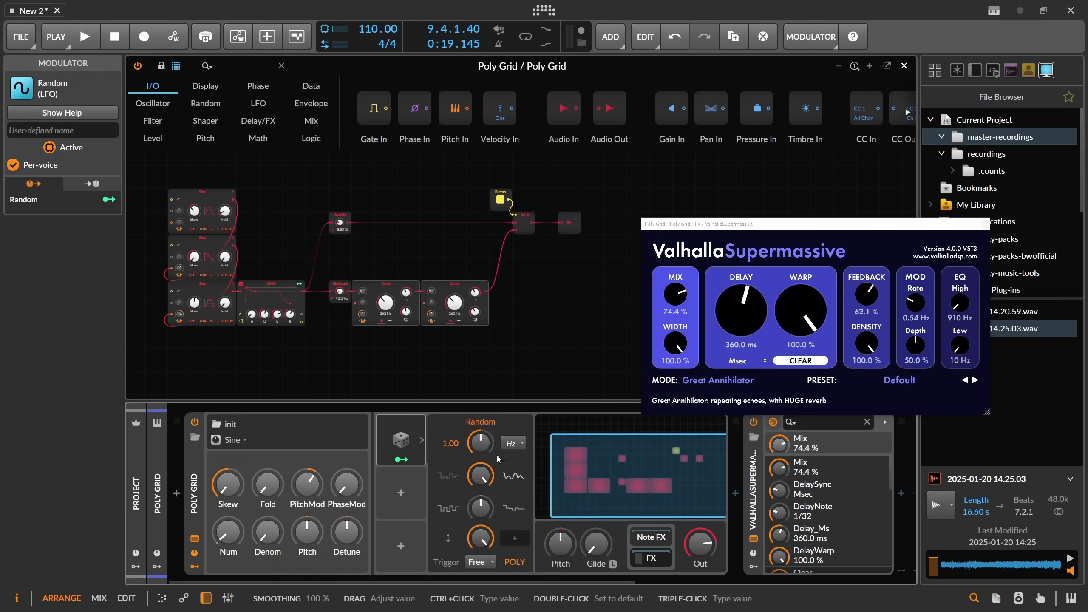
click(413, 458)
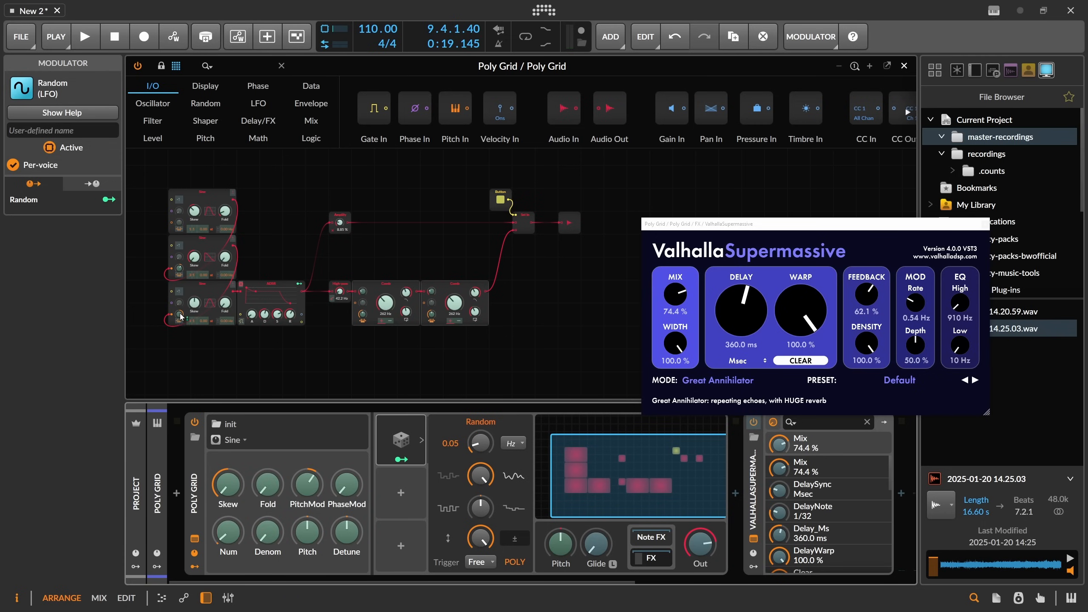
Map the Random modulator to the bottom Sine oscillator's pitch modulation and adjust its rate.
drag(179, 316, 179, 316)
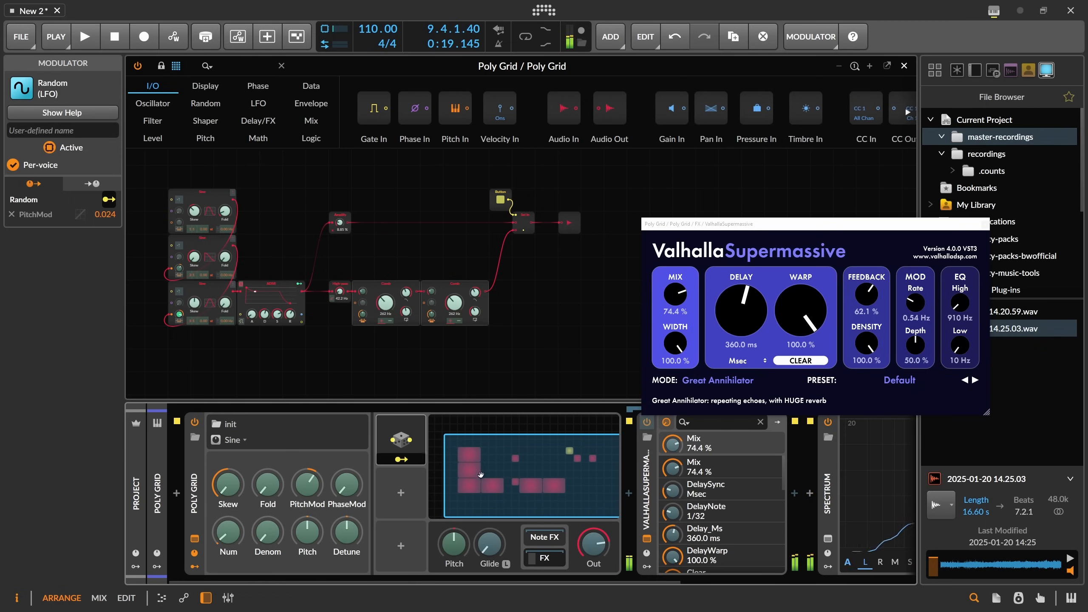
mouse_move(480, 446)
mouse_down()
mouse_move(480, 422)
mouse_move(480, 438)
mouse_up()
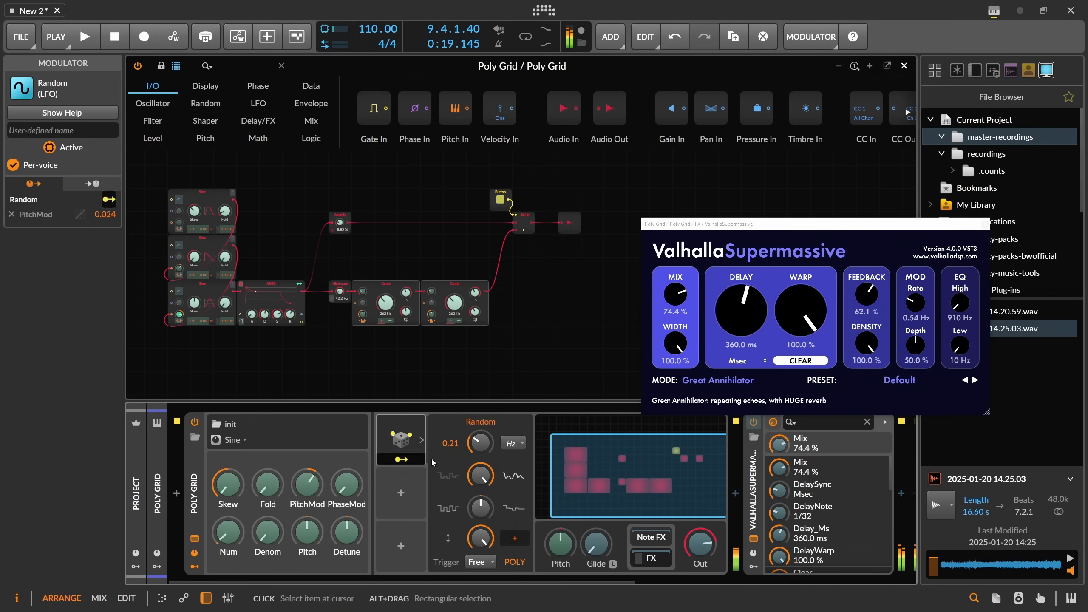
click(421, 460)
click(422, 440)
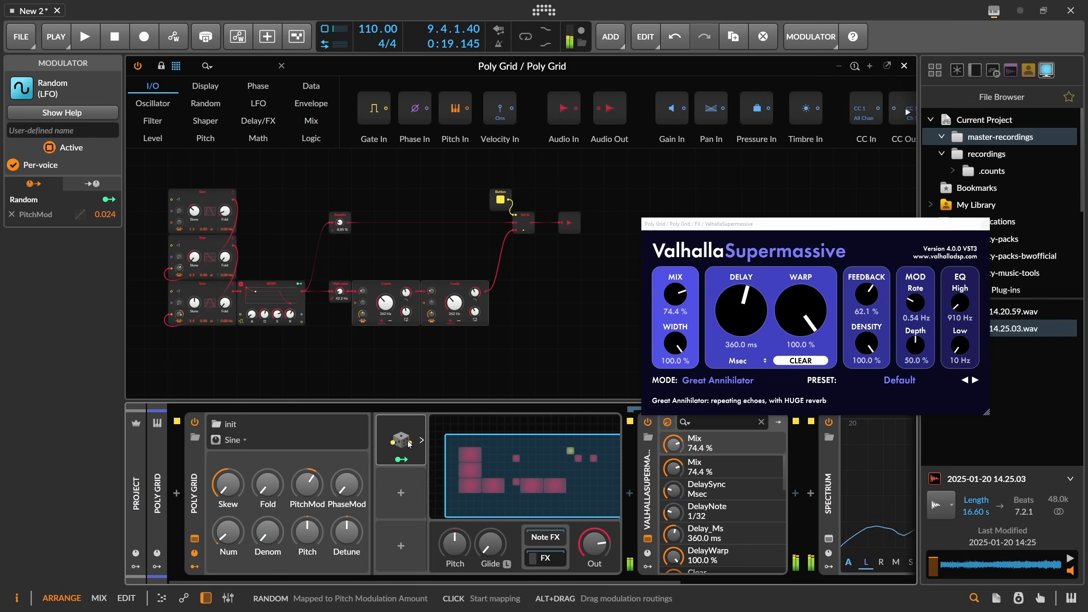
click(404, 437)
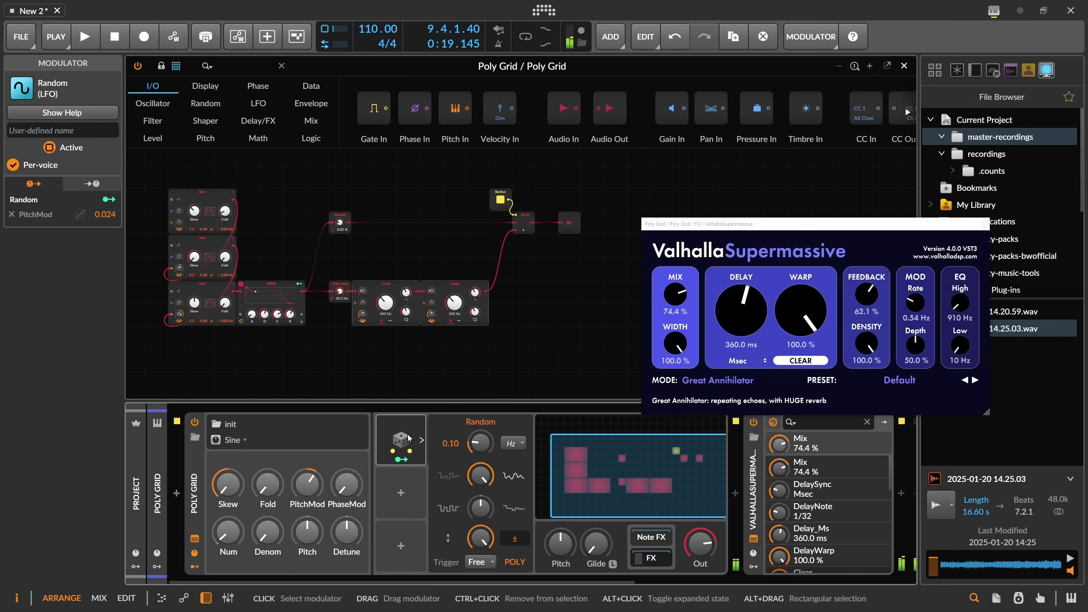
Duplicate the Random modulator and map the copy to the bottom Sine oscillator's pitch modulation.
key(ctrl+d)
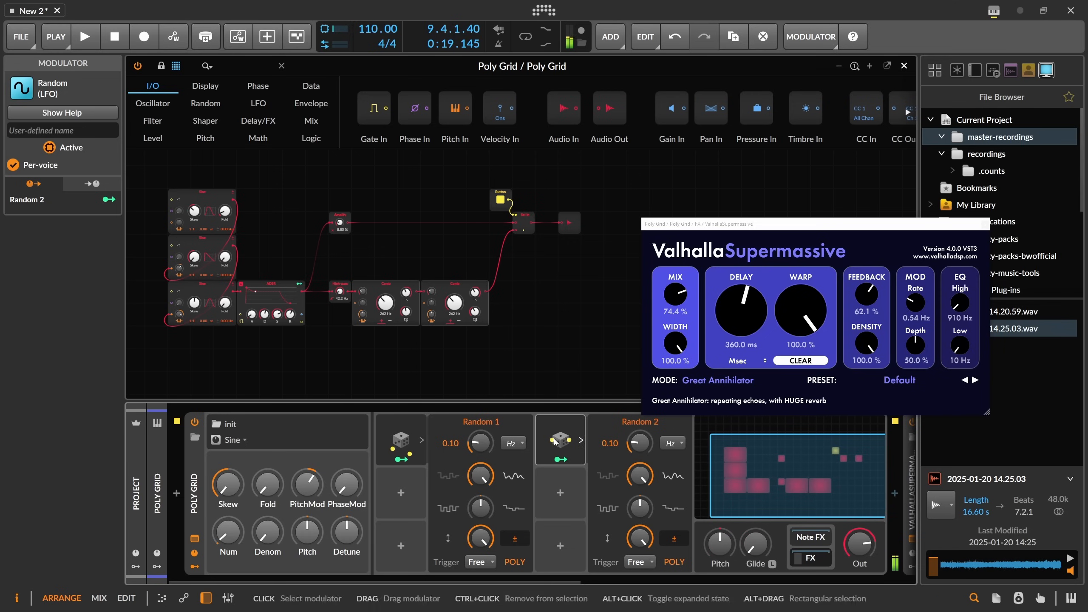
click(422, 440)
click(402, 511)
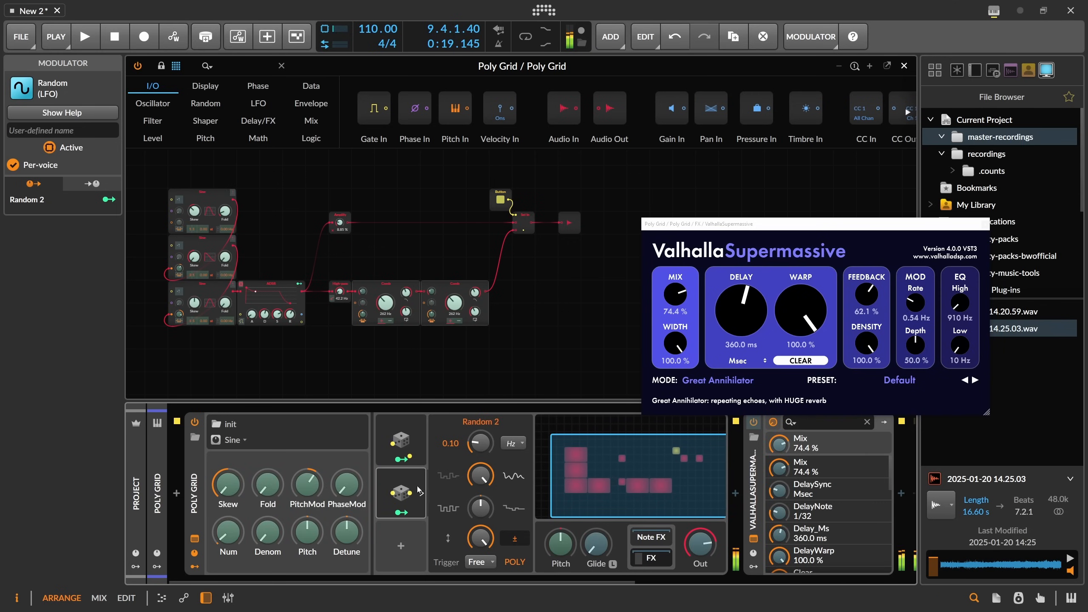
drag(179, 269, 181, 270)
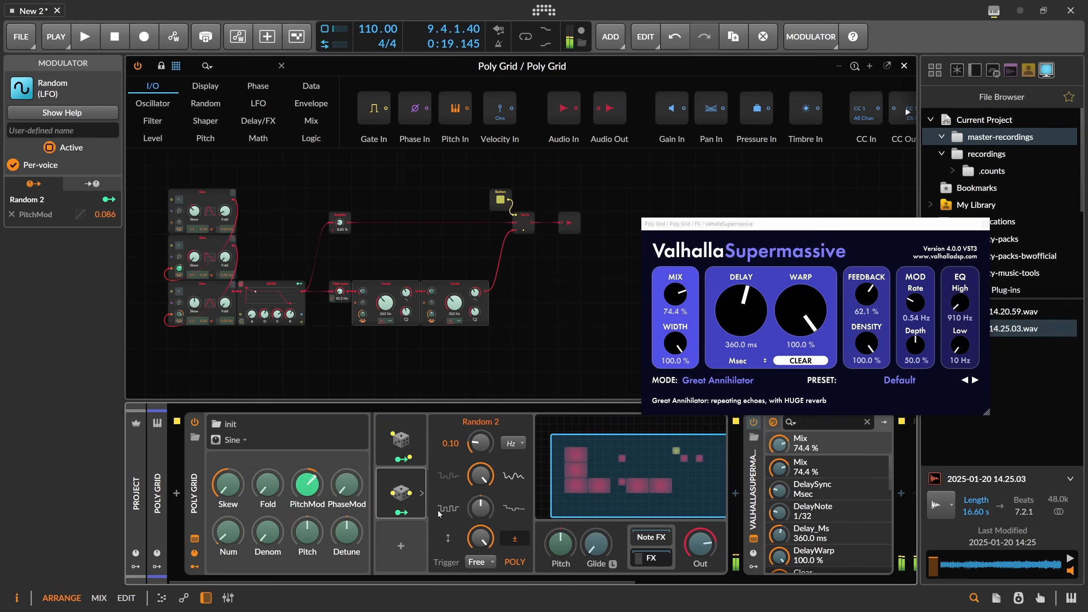
click(422, 494)
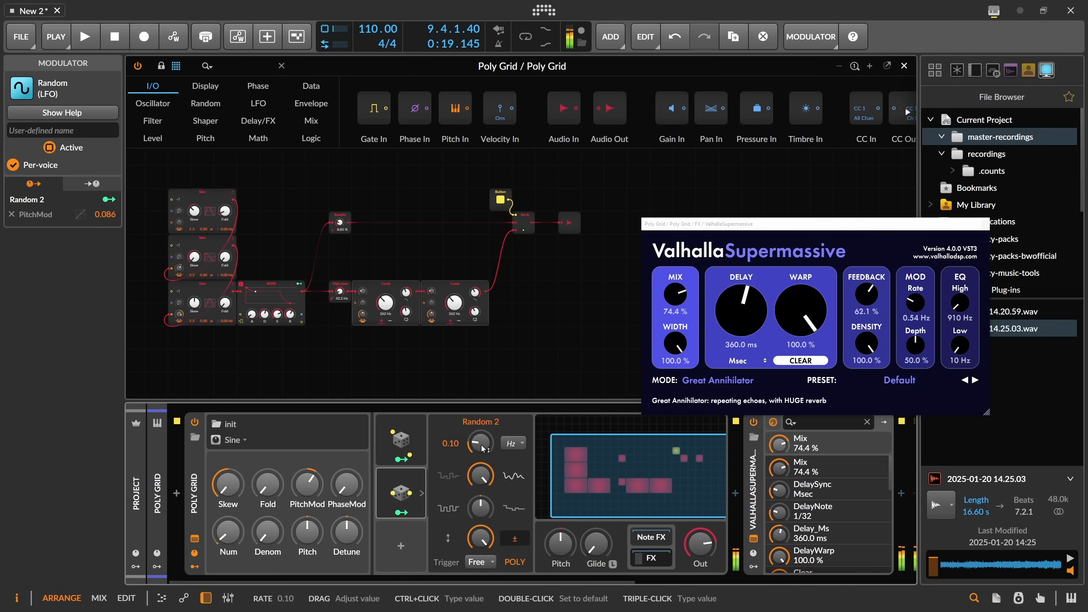
Set the first Random modulator's rate to 0.07 Hz and the second Comb filter's damping frequency to about 80.6%.
click(401, 442)
drag(479, 446, 478, 446)
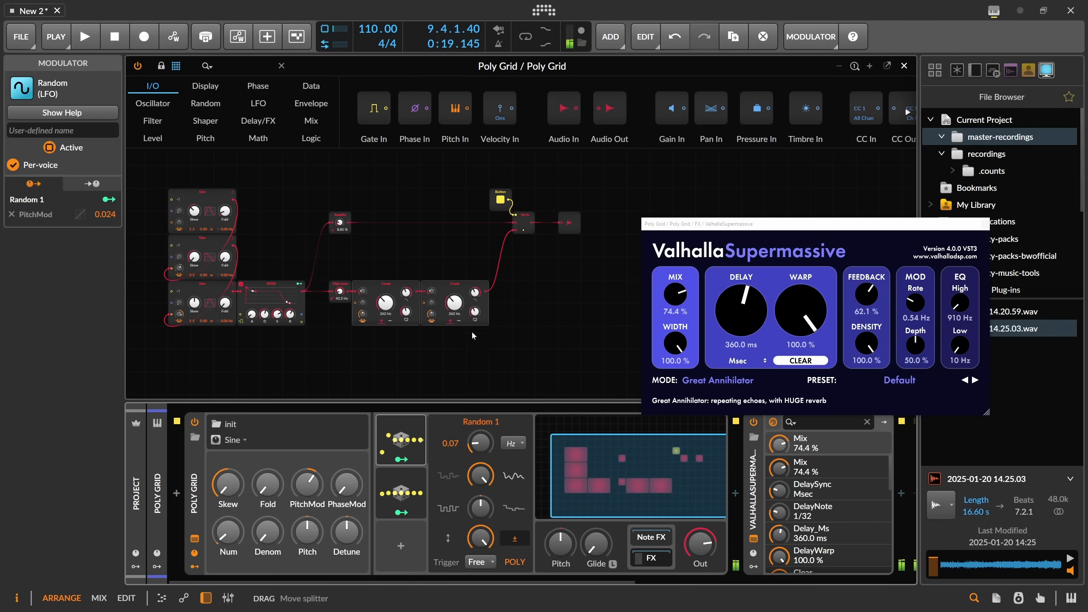
mouse_move(475, 292)
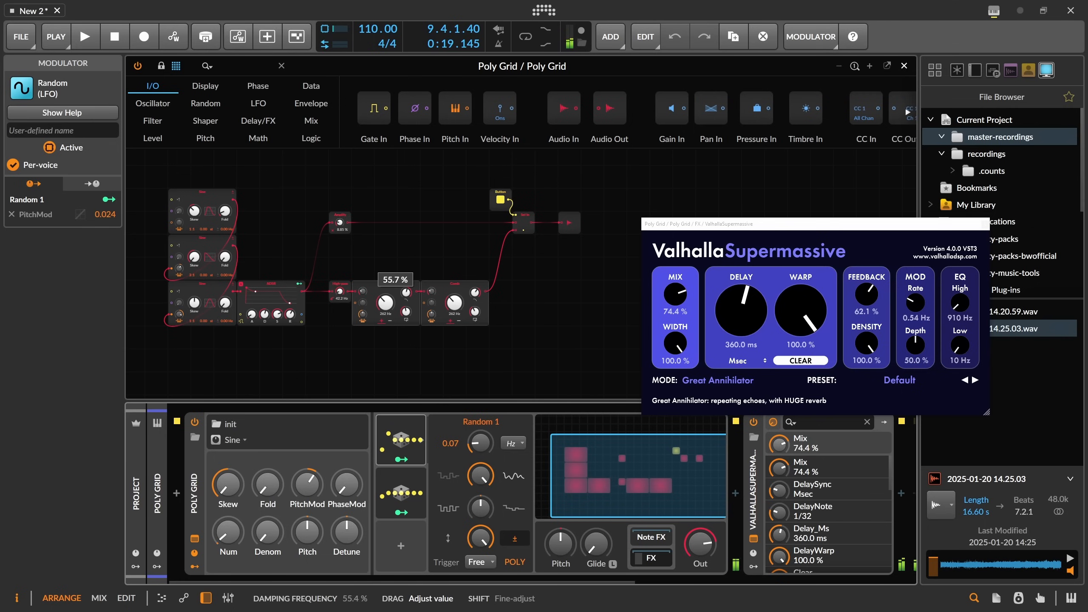
drag(481, 300, 480, 281)
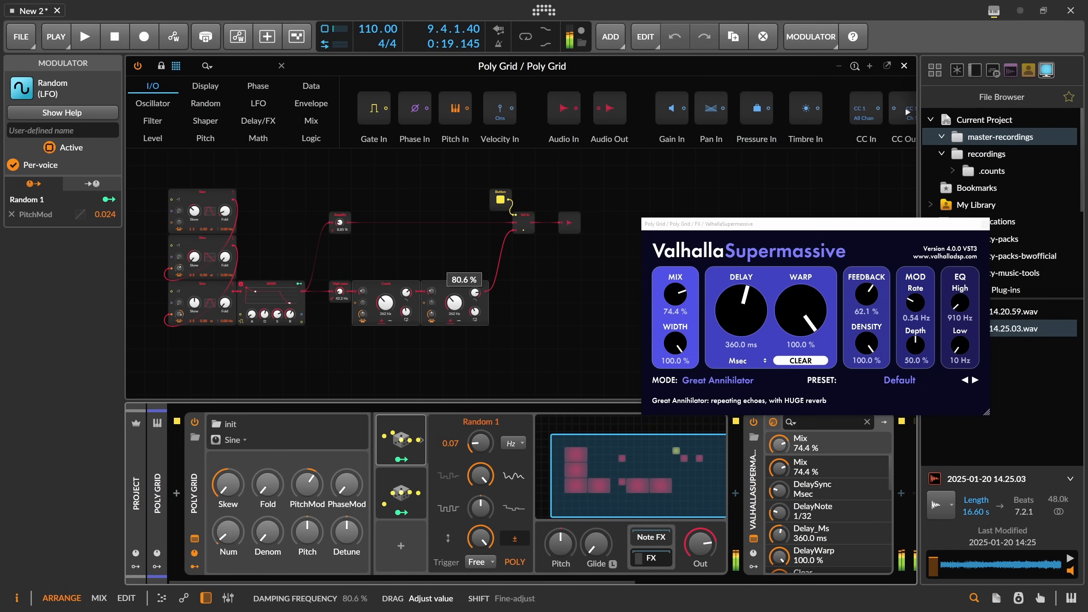
drag(479, 298, 479, 298)
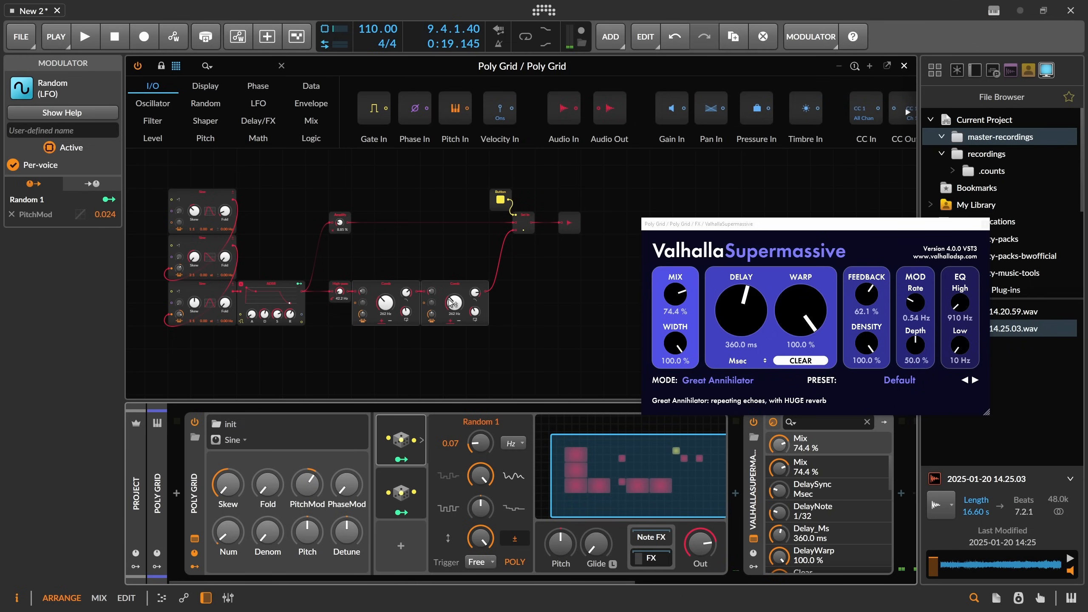
Toggle the Button module off and back on, and nudge the bottom Sine oscillator's pitch-modulation amount.
click(501, 200)
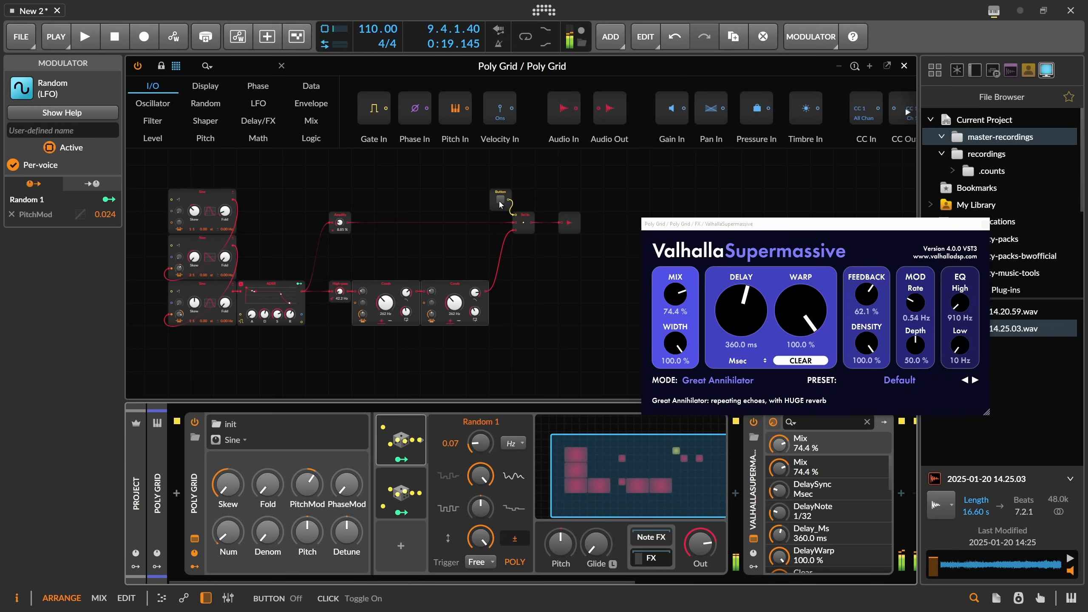
click(499, 200)
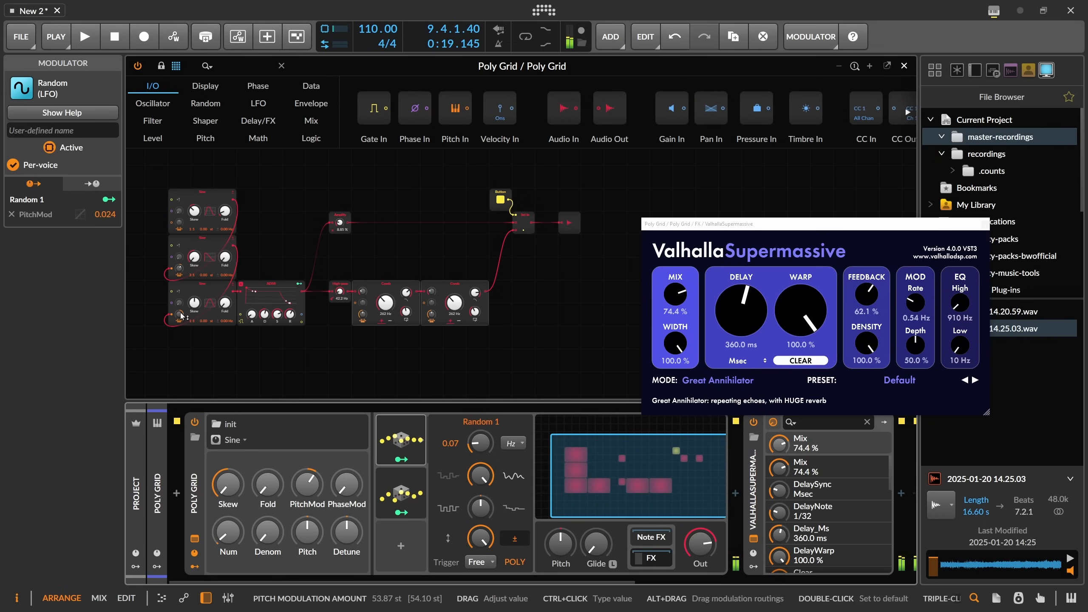
drag(179, 302, 179, 302)
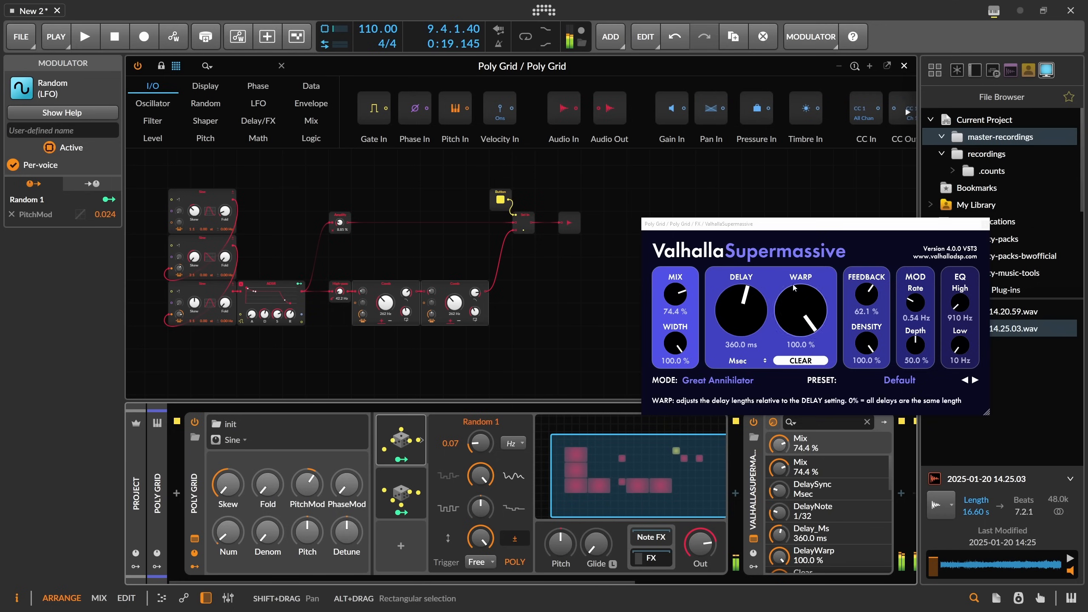
Raise ValhallaSupermassive's Feedback to 81.3% and its Mix to 79.2%.
drag(866, 296, 866, 275)
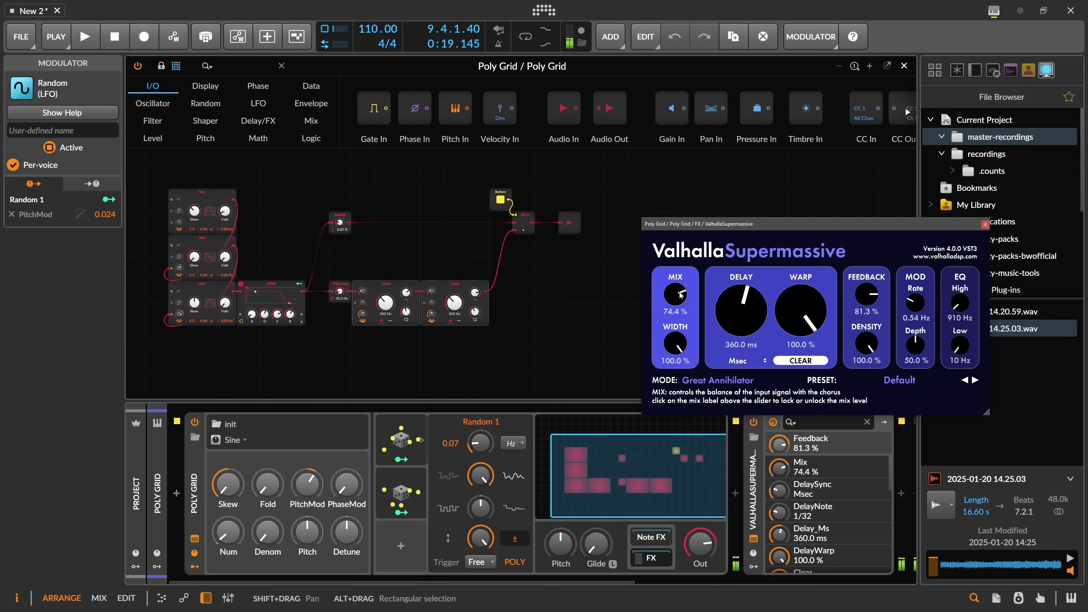
drag(681, 295, 684, 291)
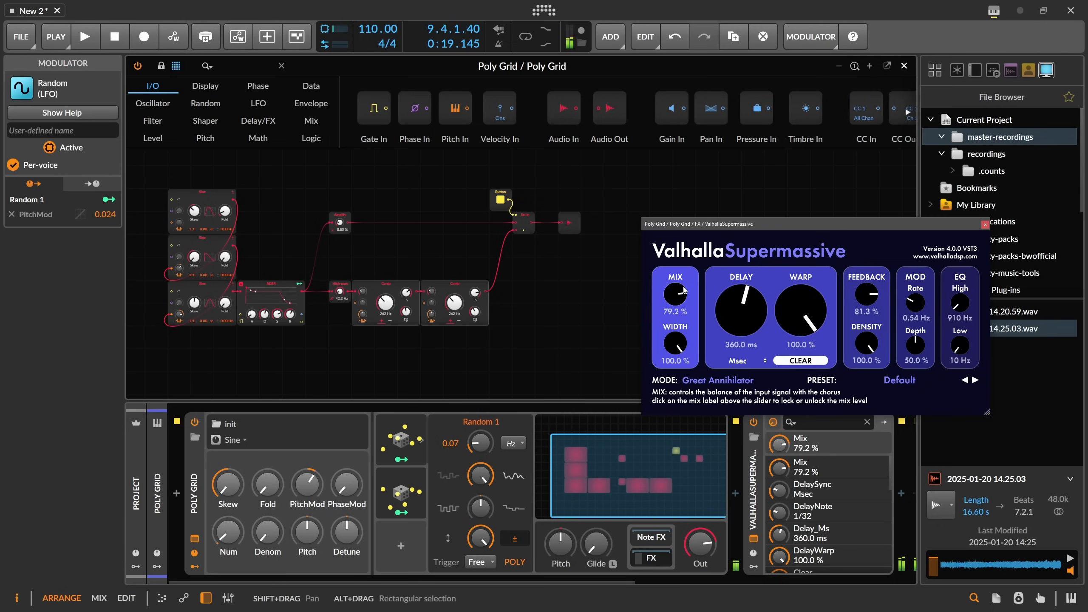
Fine-tune the Comb filters' knobs, setting the second Comb's damping frequency to about 84.3%.
drag(406, 293, 406, 283)
drag(476, 293, 475, 289)
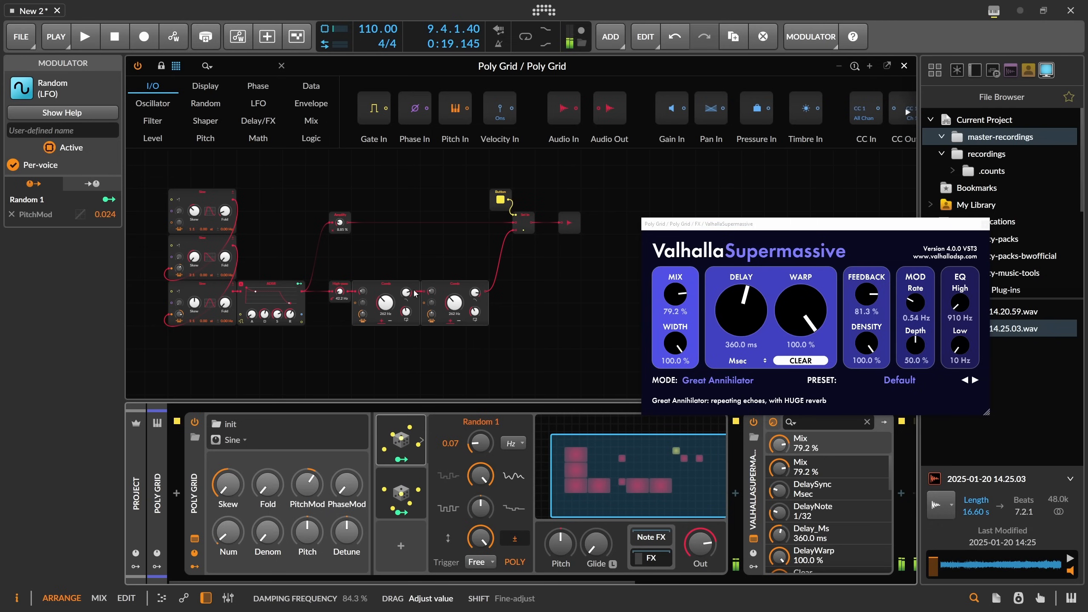
drag(177, 312, 178, 318)
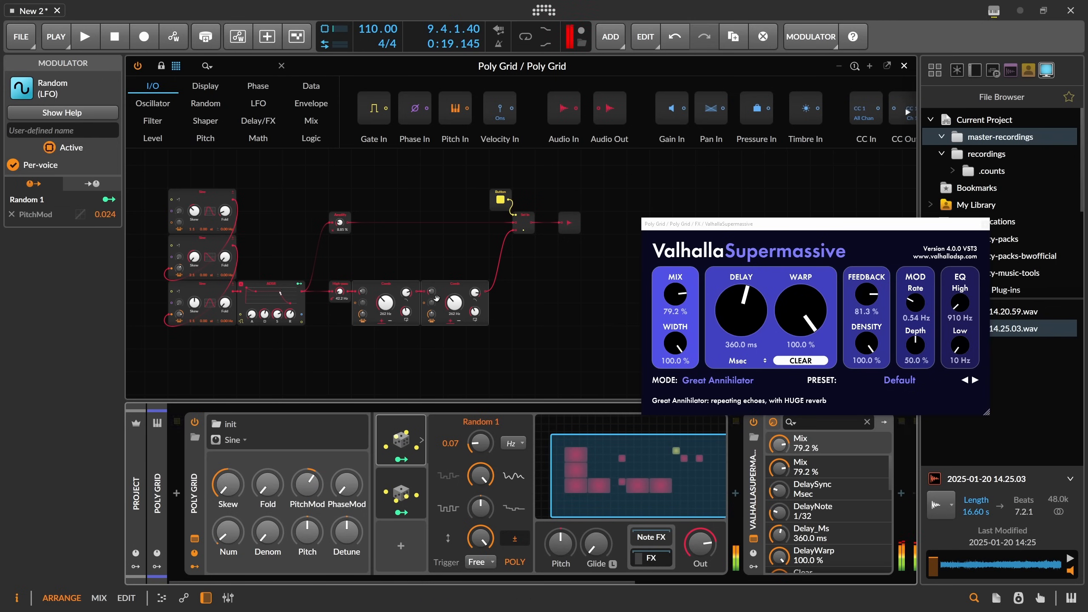
drag(432, 292, 432, 296)
drag(363, 292, 363, 294)
Set the bottom Sine oscillator's pitch-modulation amount to about 45.86 st.
drag(178, 314, 179, 315)
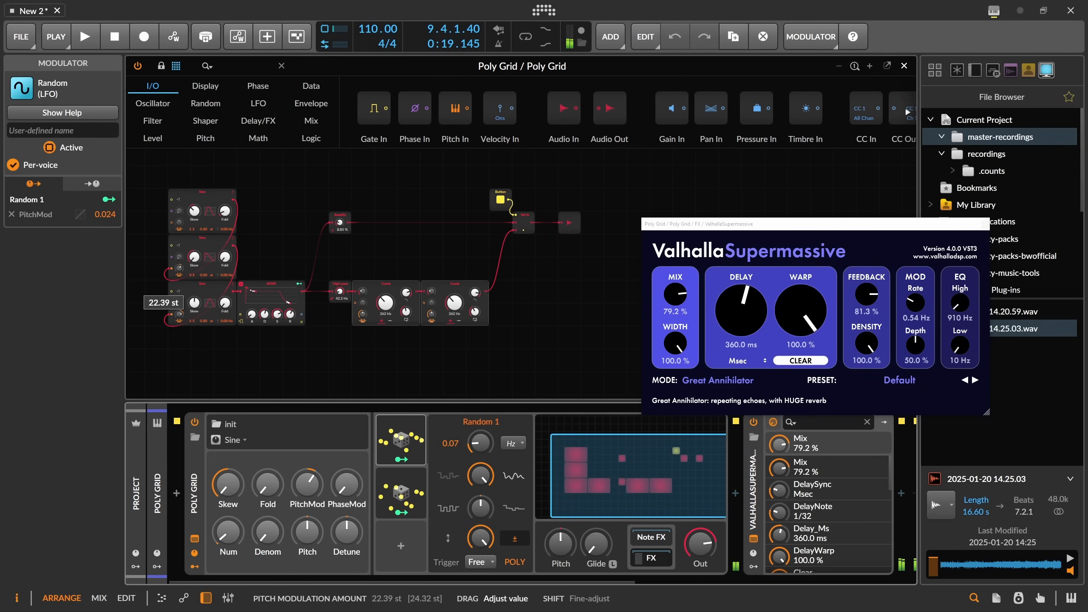
drag(179, 315, 178, 318)
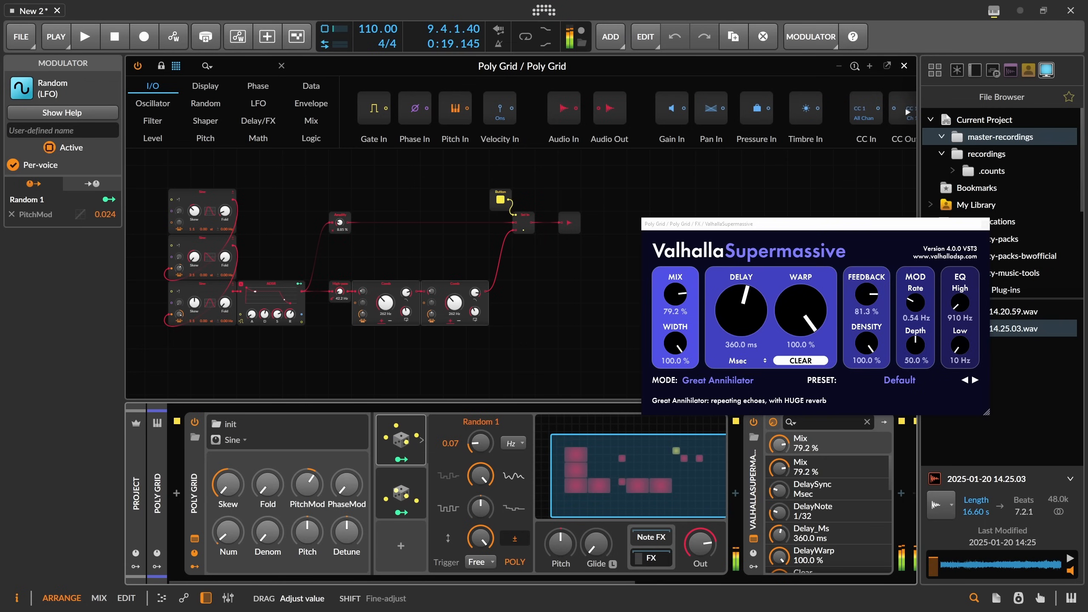
drag(189, 275, 178, 266)
drag(179, 314, 179, 308)
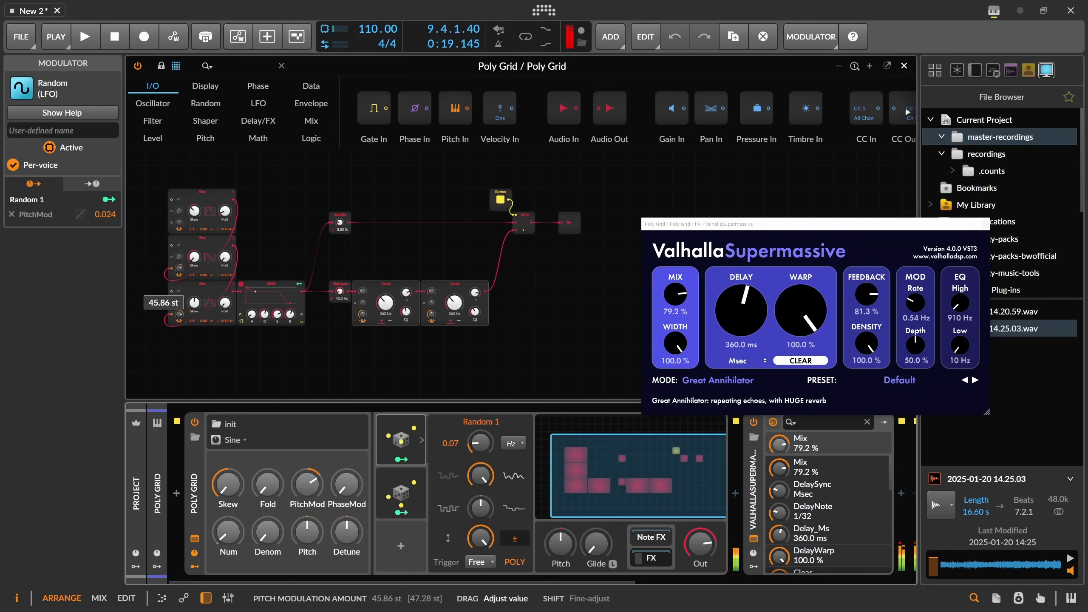
drag(179, 308, 179, 309)
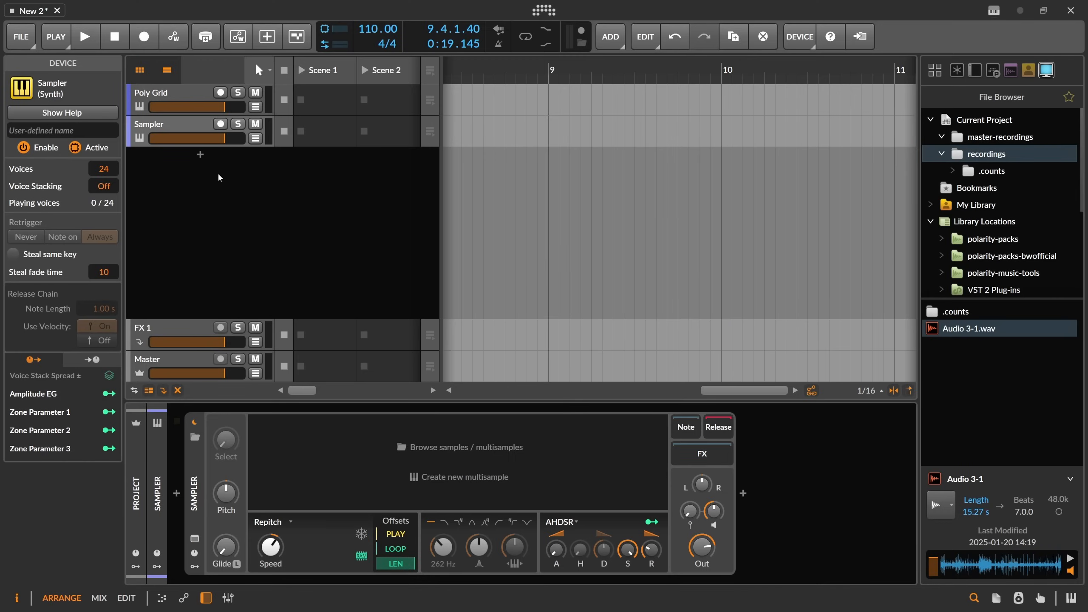
Load Audio 3-1.wav into the Sampler track and arm the track for recording.
click(189, 131)
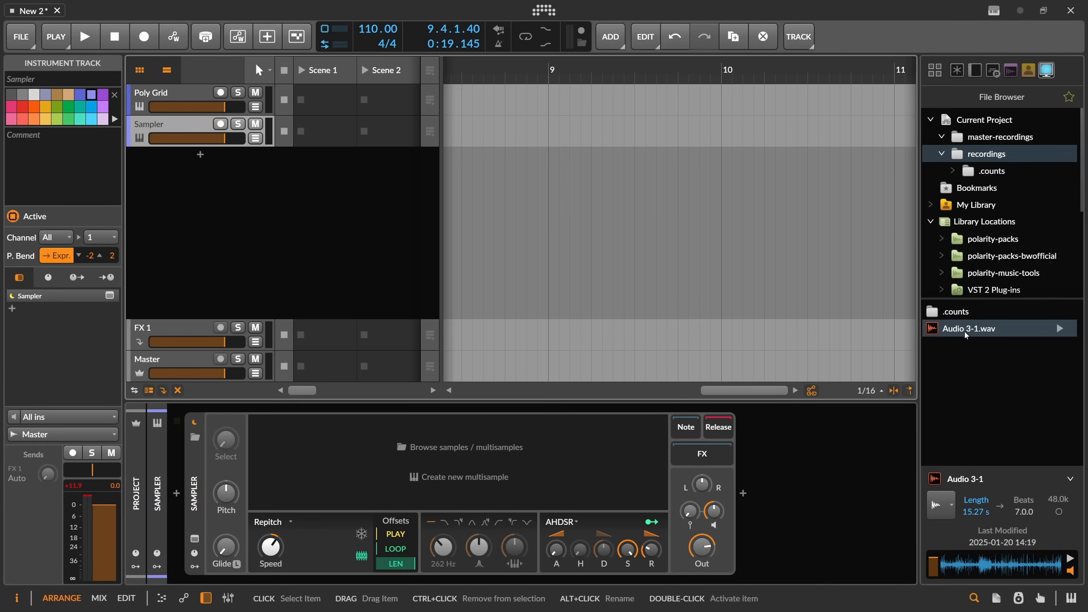
drag(969, 328, 580, 448)
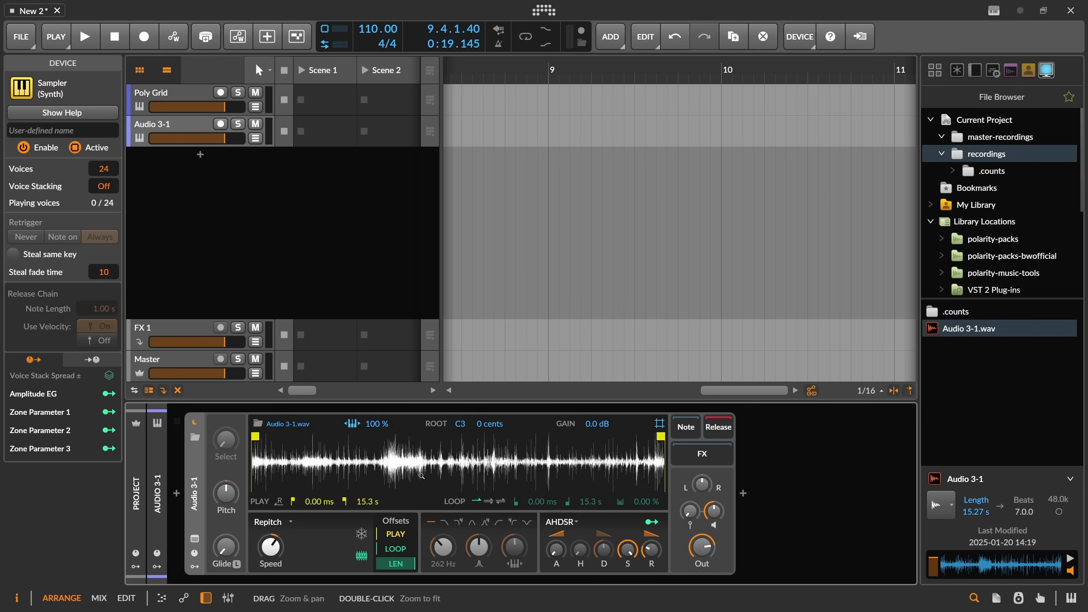
click(220, 123)
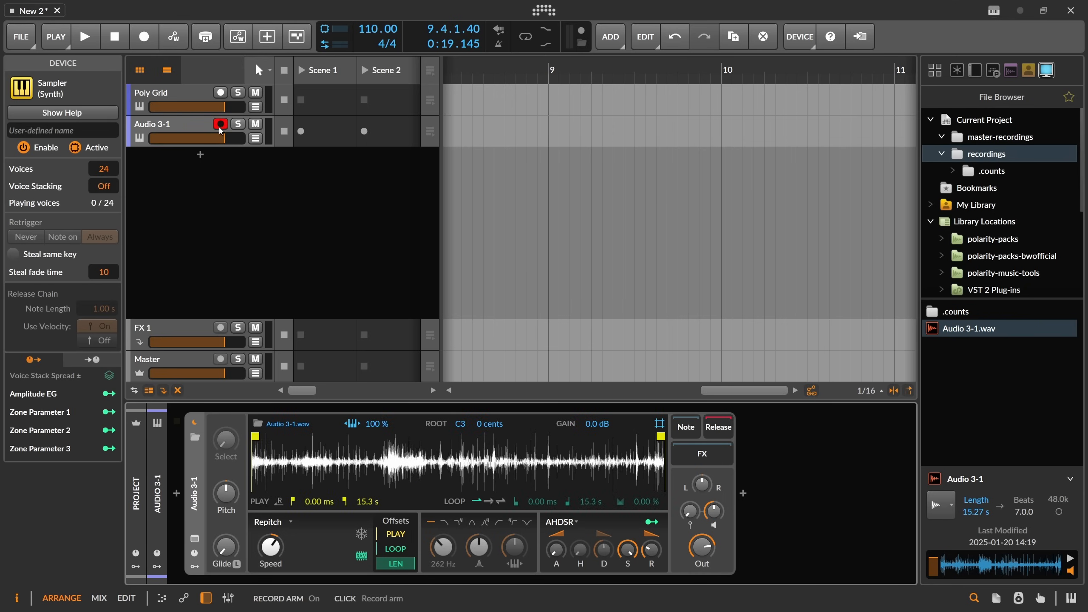
Set the Sampler's keytracking to 0% and its filter resonance to about 88.3%.
click(351, 426)
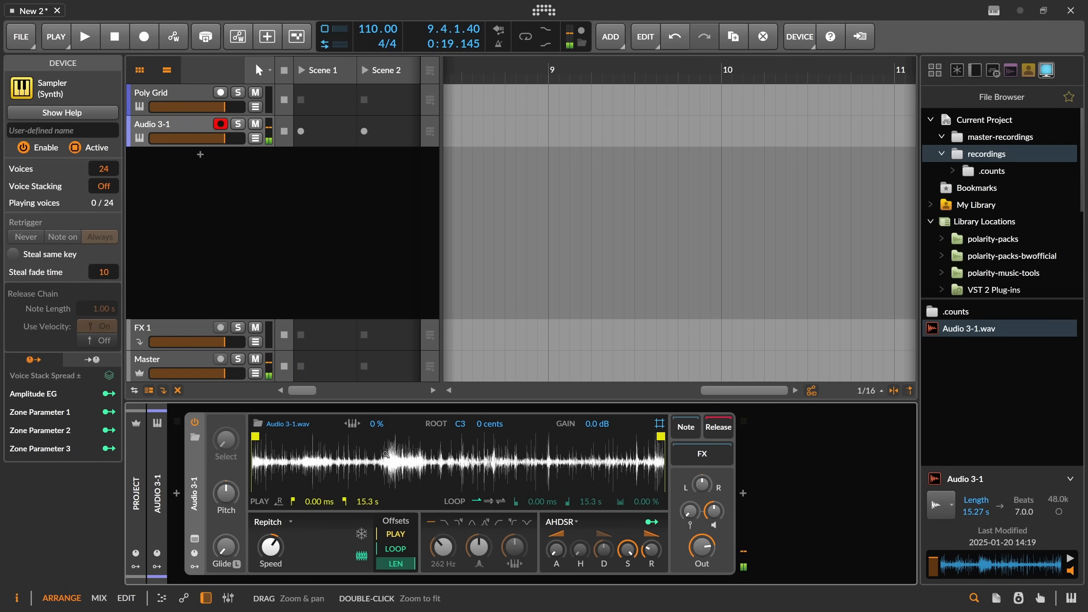
click(485, 522)
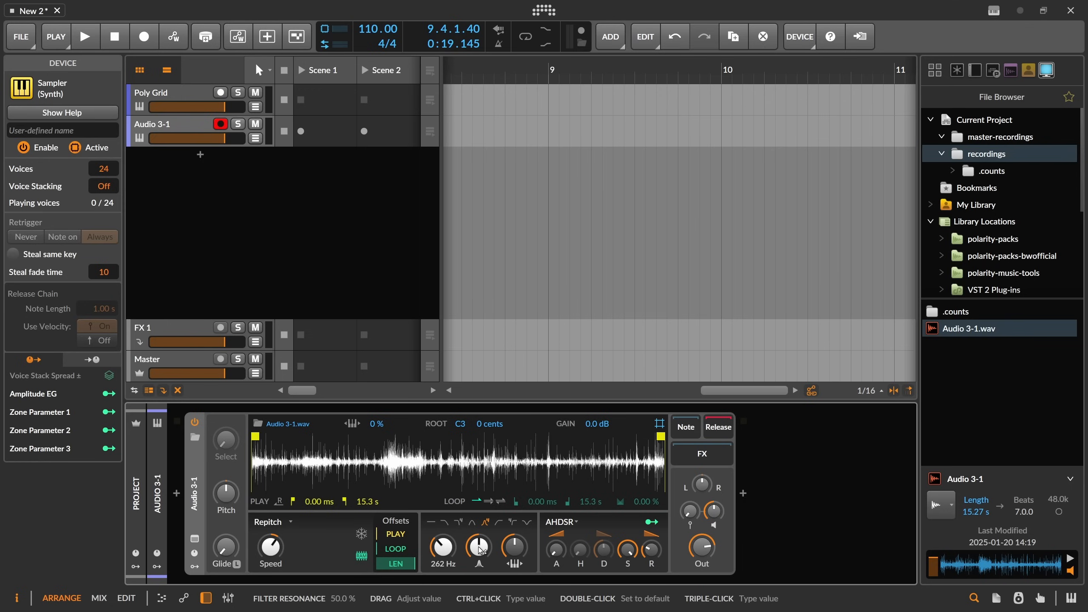
drag(480, 552, 480, 528)
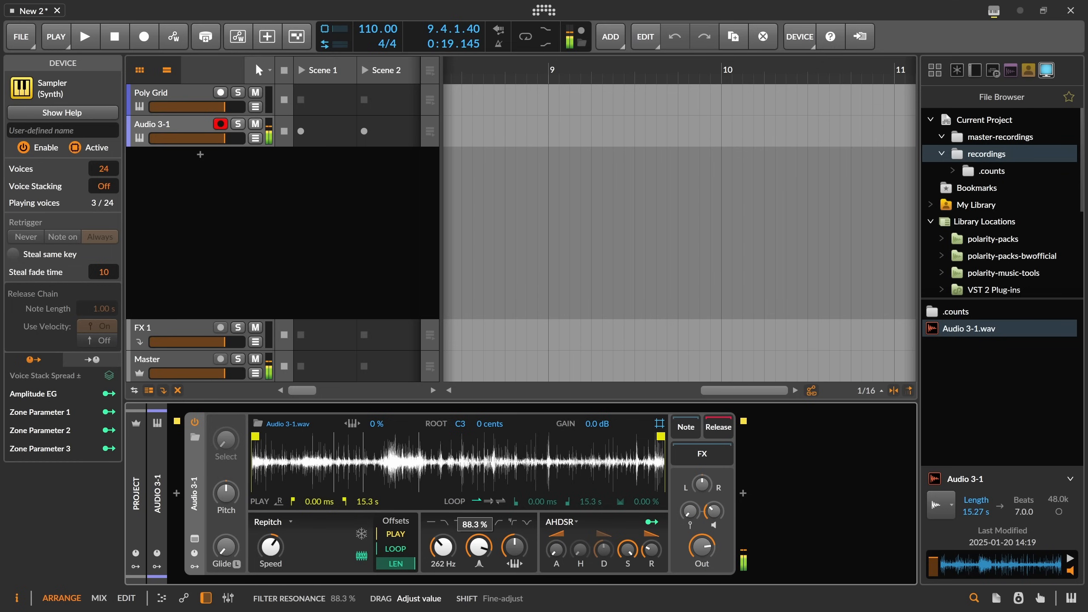
drag(479, 547, 478, 543)
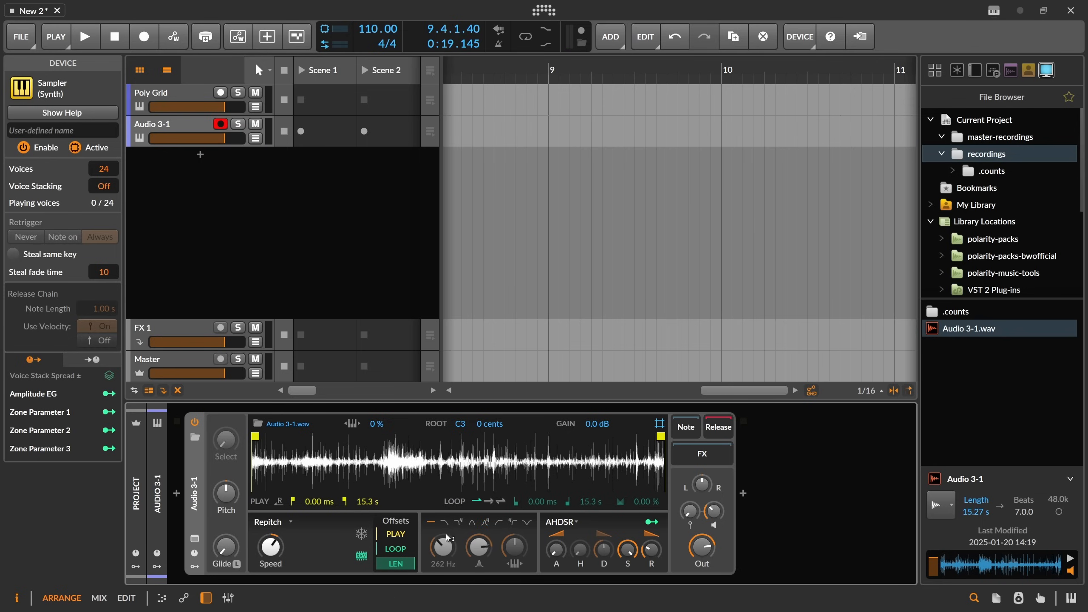
Add an FX Grid after the Sampler and open its grid editor.
click(743, 494)
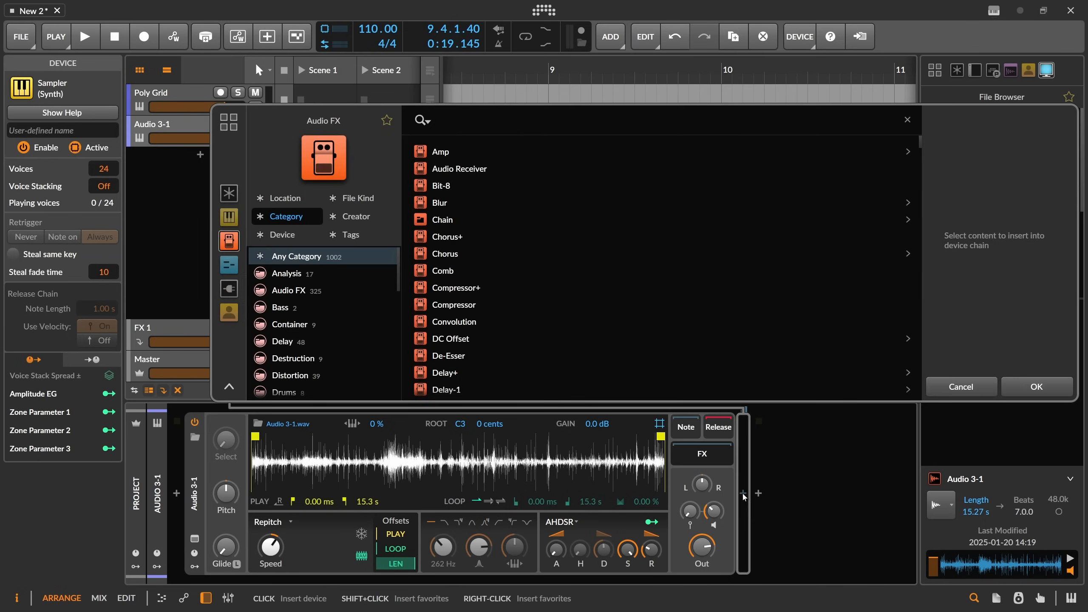
text(fx grid)
key(Down)
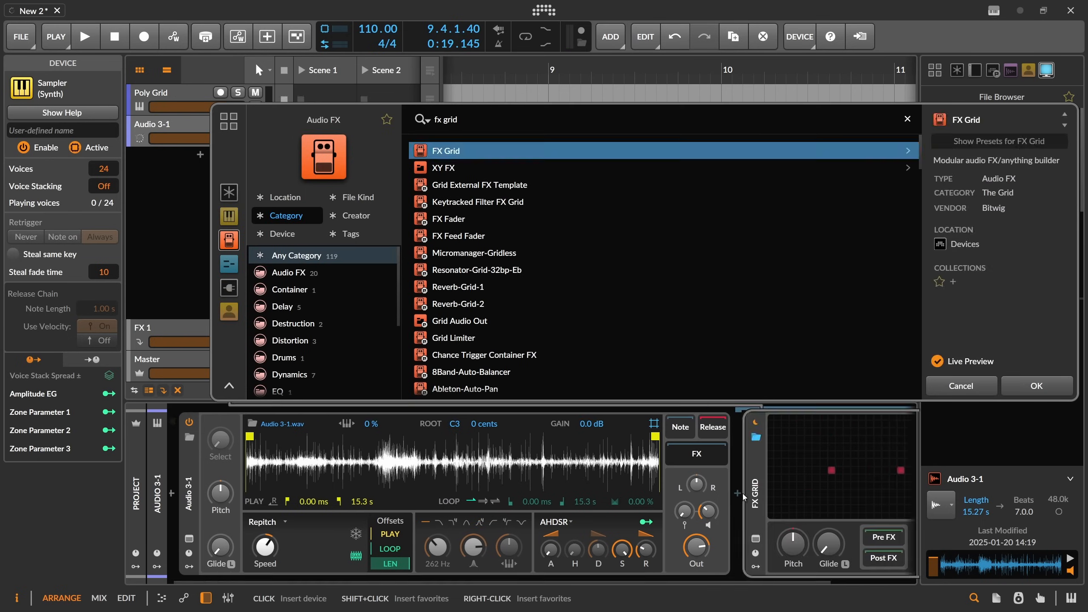
key(Return)
click(743, 498)
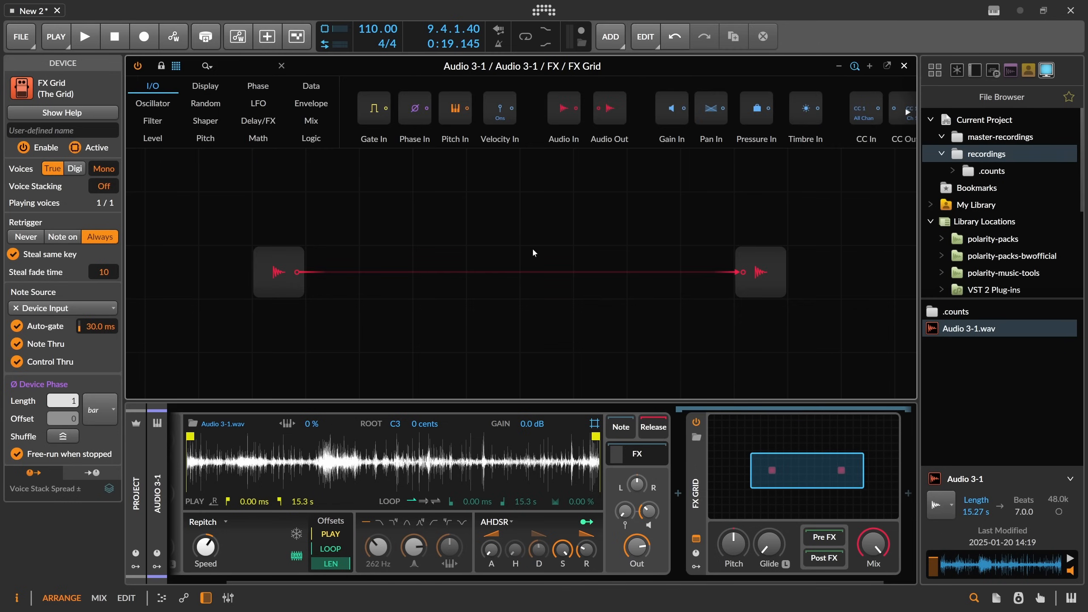
Insert a Comb module between the FX Grid's audio input and audio output.
click(232, 67)
text(comb)
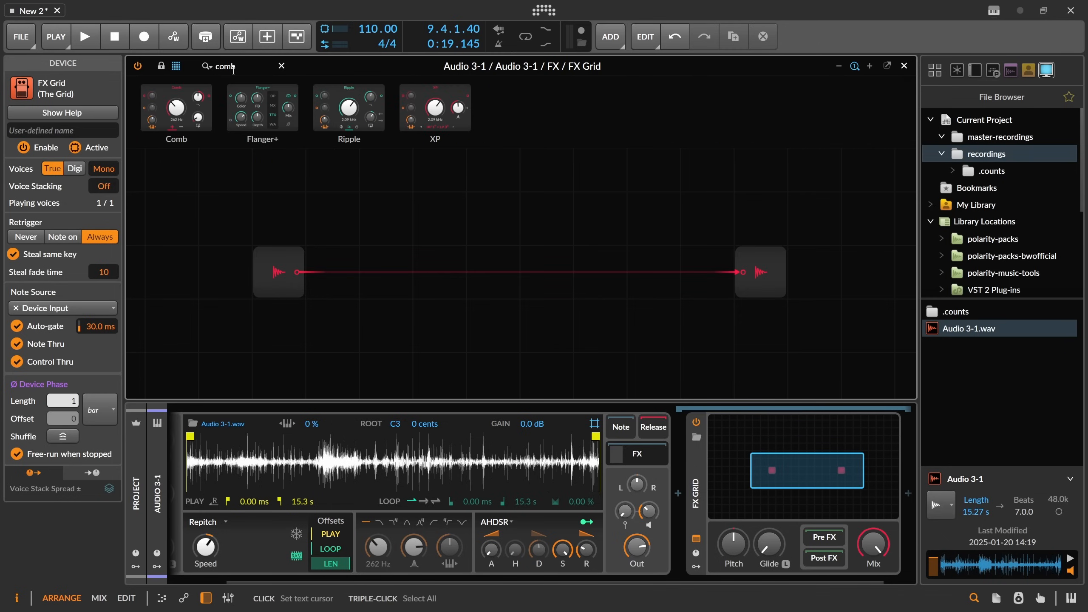
drag(176, 107, 348, 236)
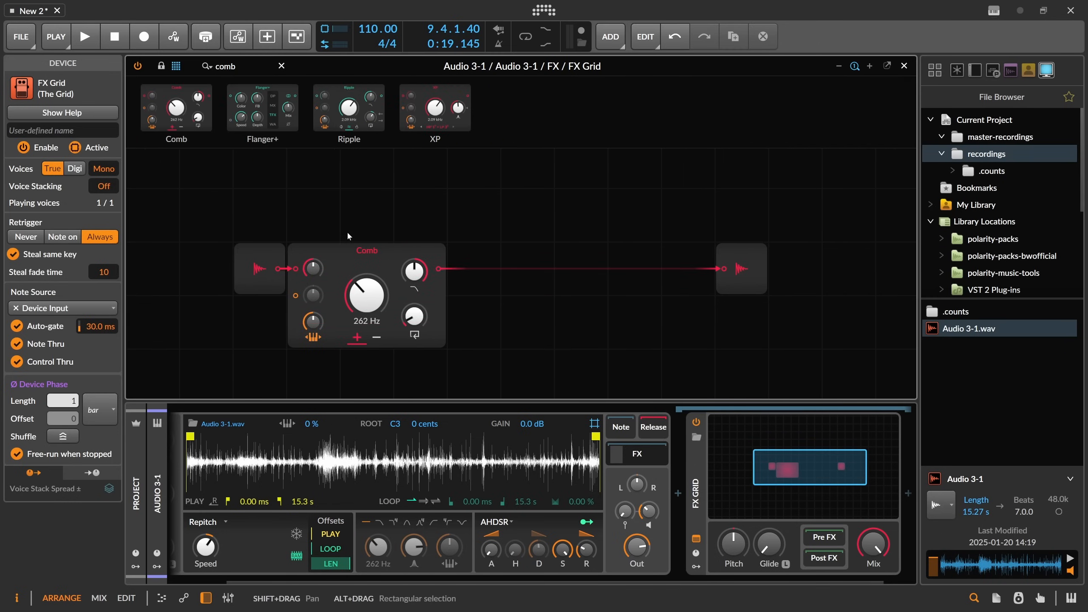
drag(741, 269, 473, 268)
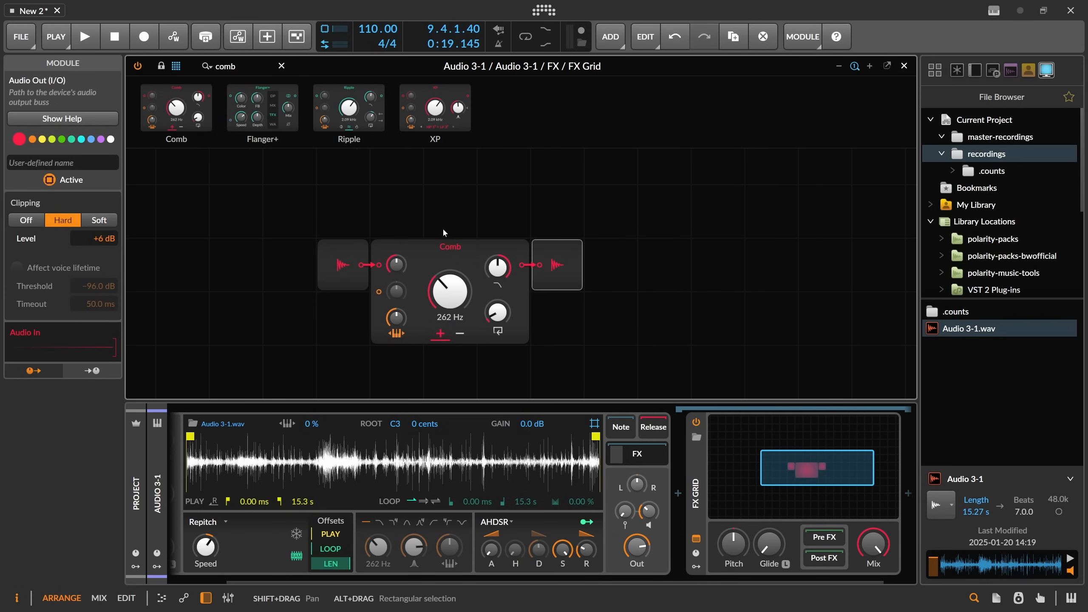
Switch the FX Grid to polyphonic voices and set the voice count to 12.
click(695, 467)
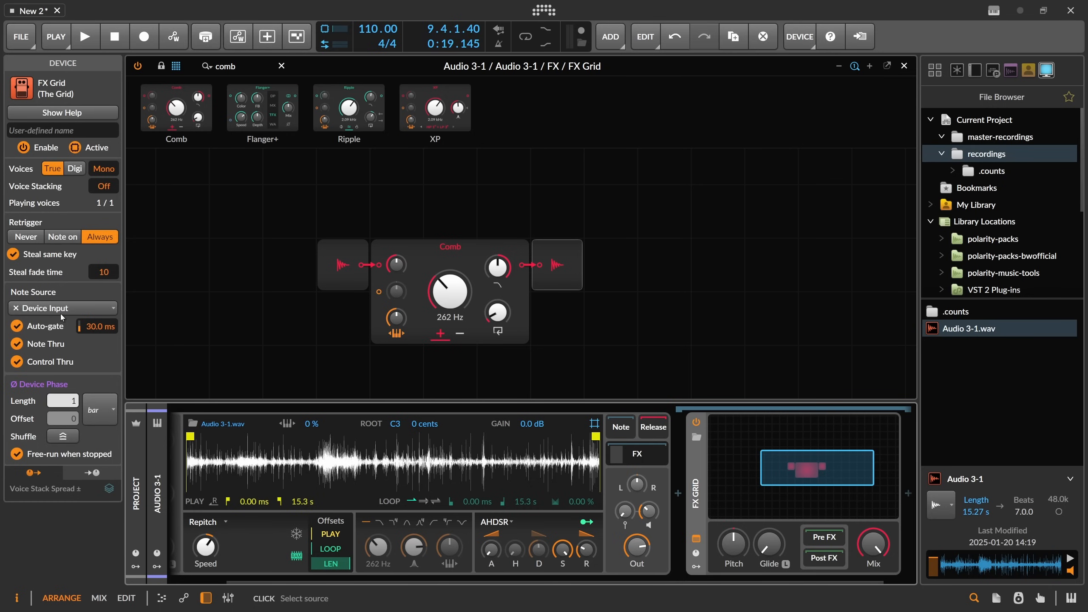
click(104, 168)
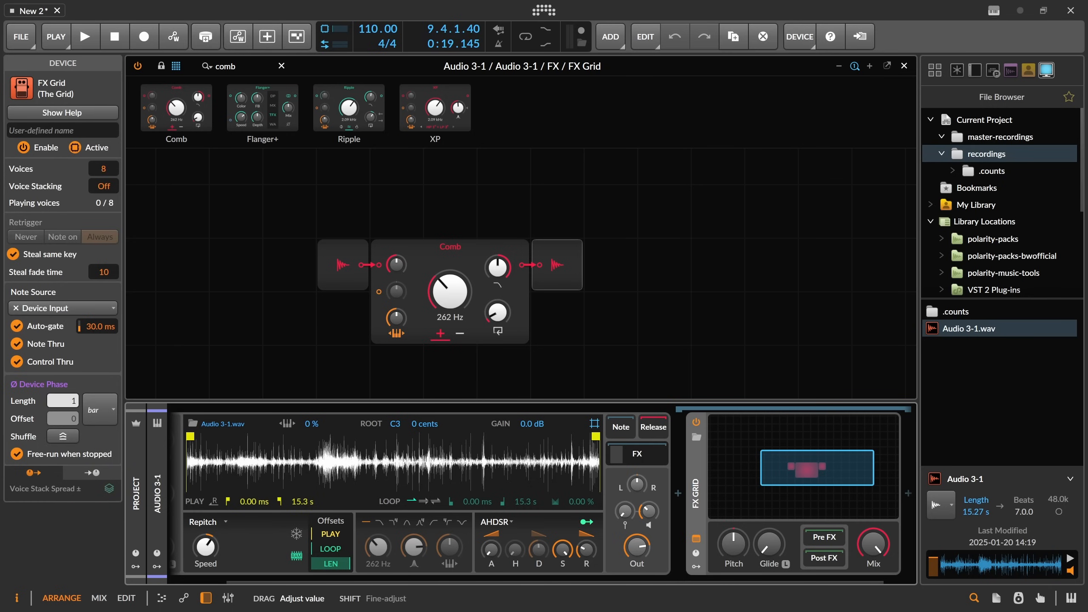
drag(231, 201, 324, 209)
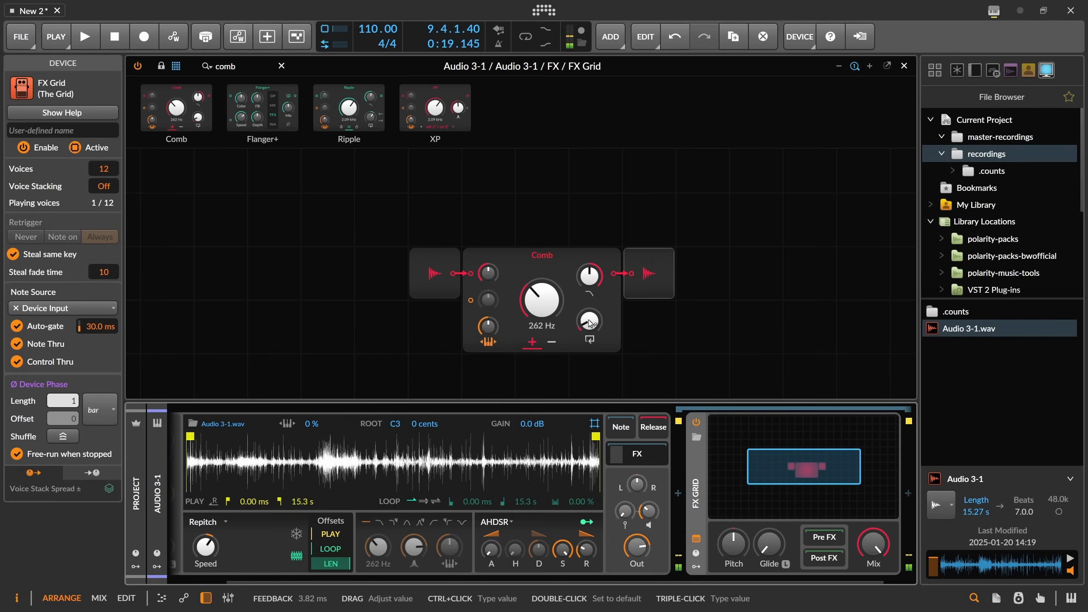
Raise the Comb's feedback to about 939 ms and lengthen the Sampler envelope's release.
drag(589, 320, 589, 280)
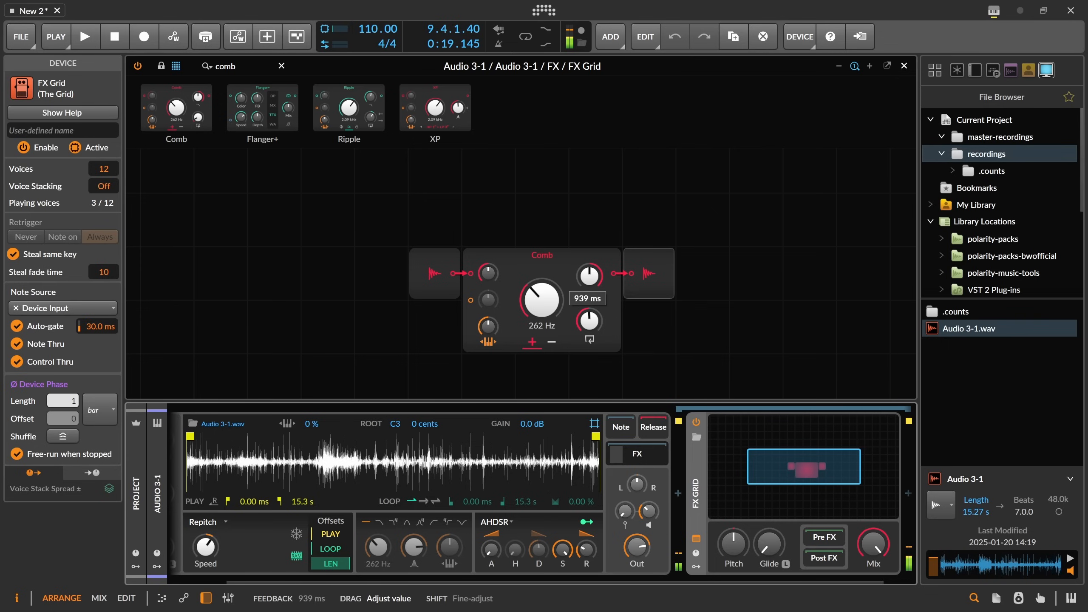
drag(586, 549, 586, 514)
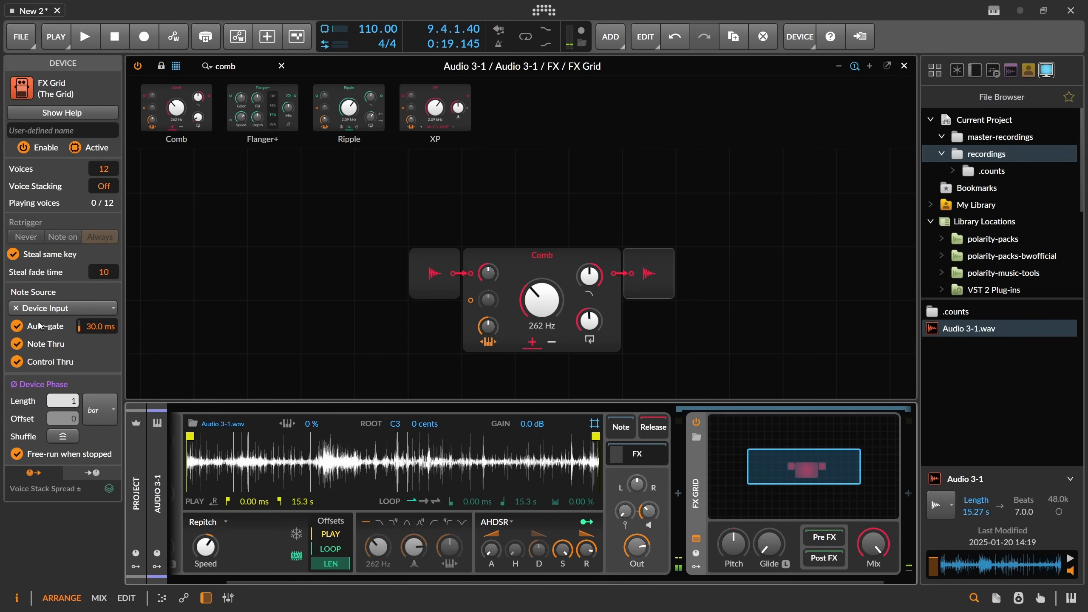
Set the FX Grid's auto-gate time to 2.54 s.
drag(98, 326, 98, 300)
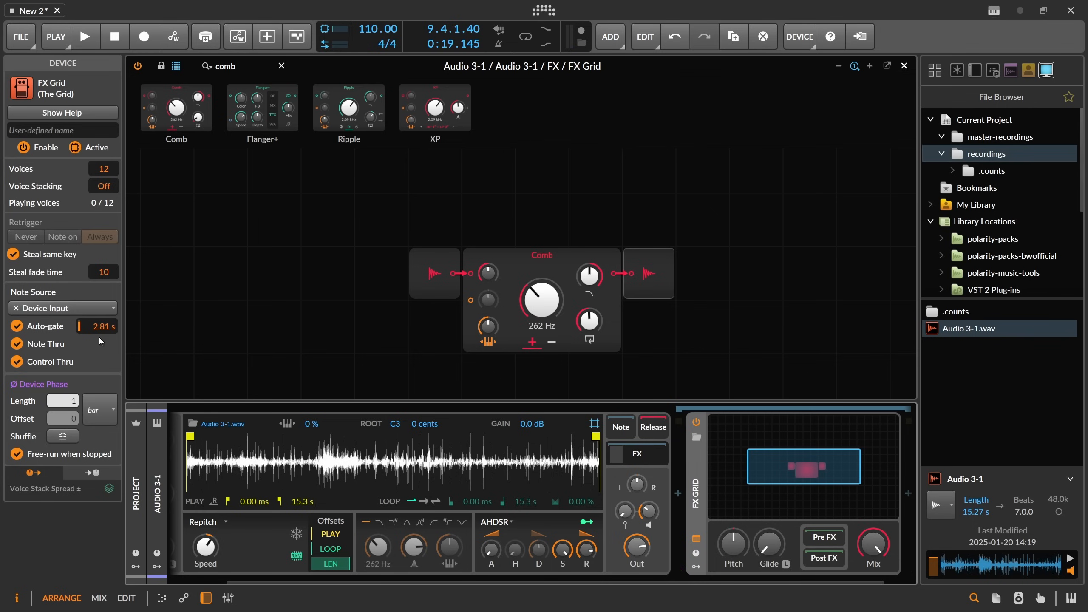
drag(99, 327, 99, 333)
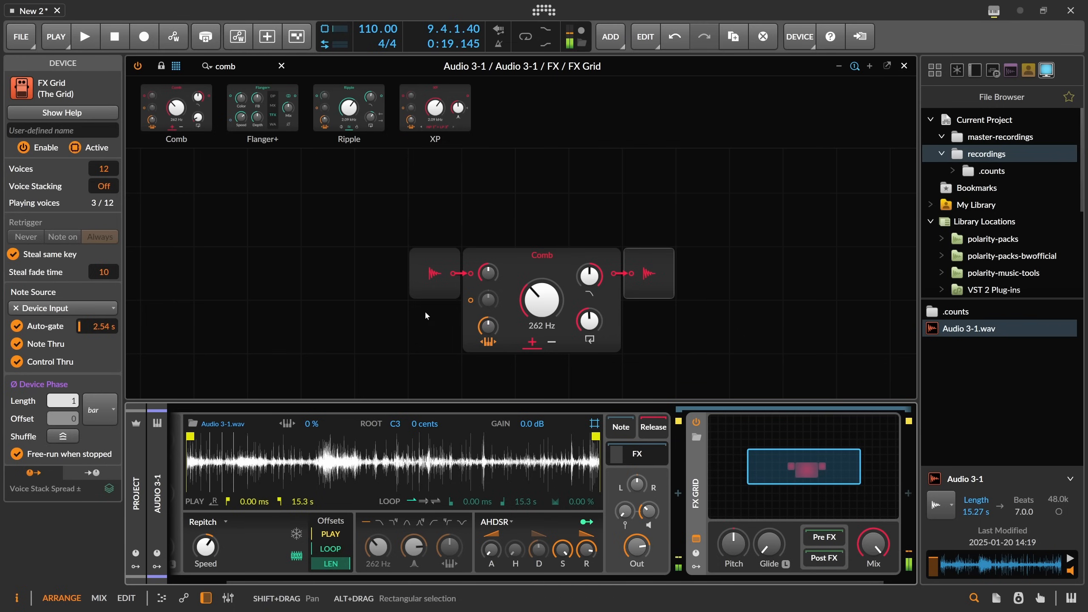
Readjust the Comb's feedback and damping knobs and enable the Sampler's loop playback.
drag(590, 276, 590, 318)
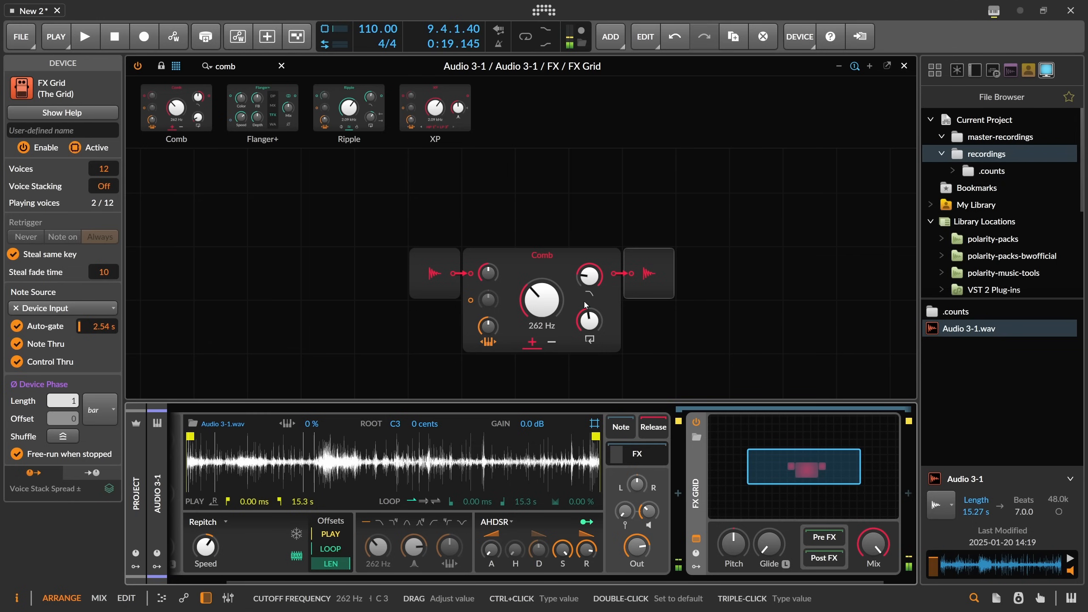
drag(590, 321, 590, 289)
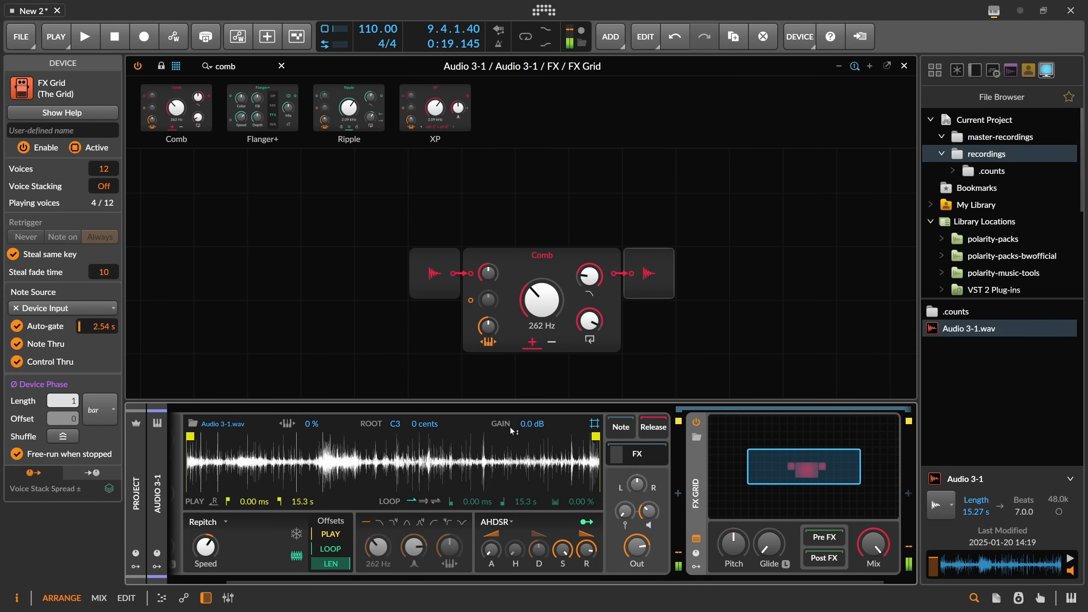
click(435, 504)
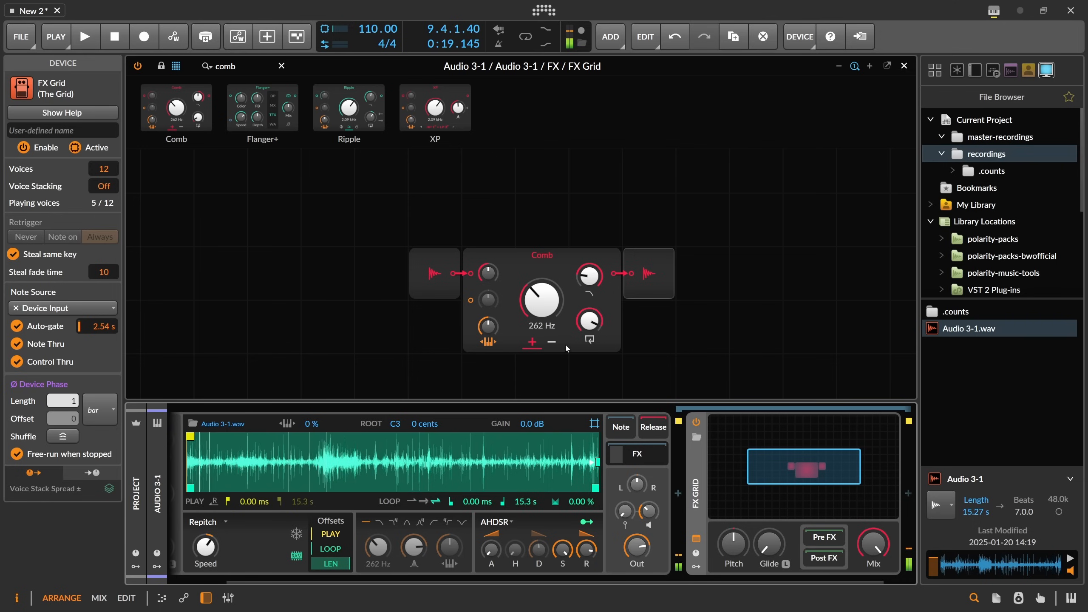
drag(590, 276, 590, 276)
Switch the Sampler's playback mode to Textures and lower its Speed to about 18.9%.
click(208, 521)
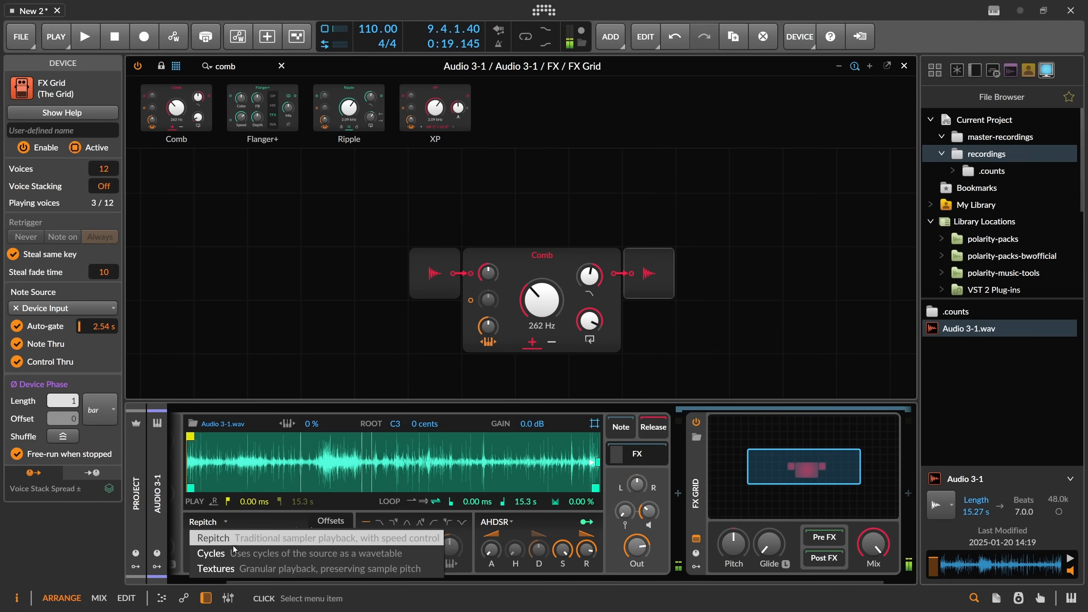
click(202, 569)
drag(215, 547, 216, 547)
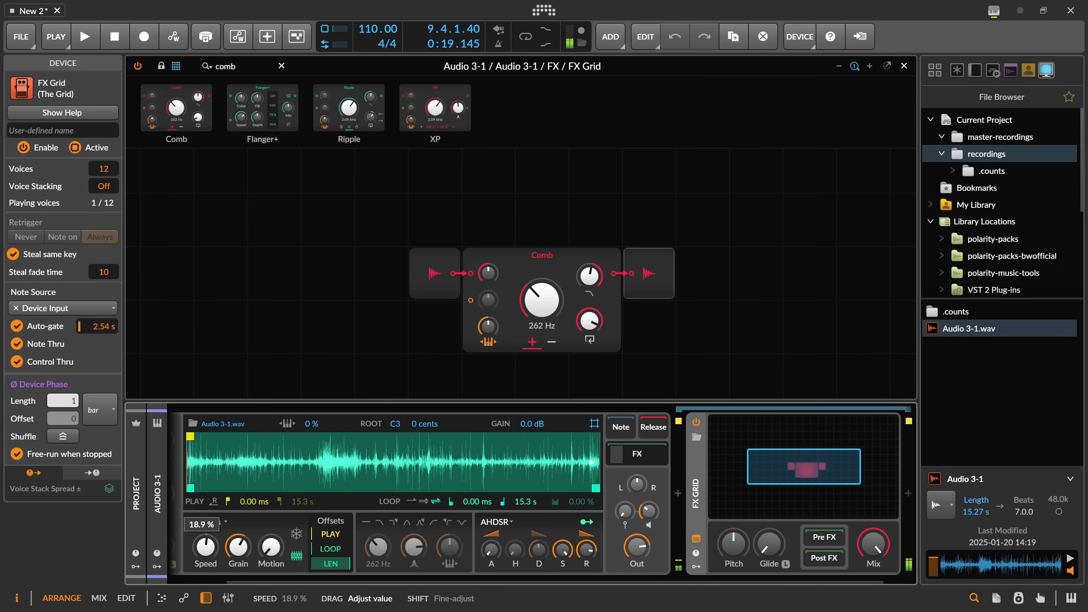
mouse_move(216, 548)
mouse_down()
mouse_move(238, 551)
mouse_move(206, 547)
mouse_up()
Insert Valhalla Supermassive after the FX Grid by searching for "super".
drag(591, 286, 590, 286)
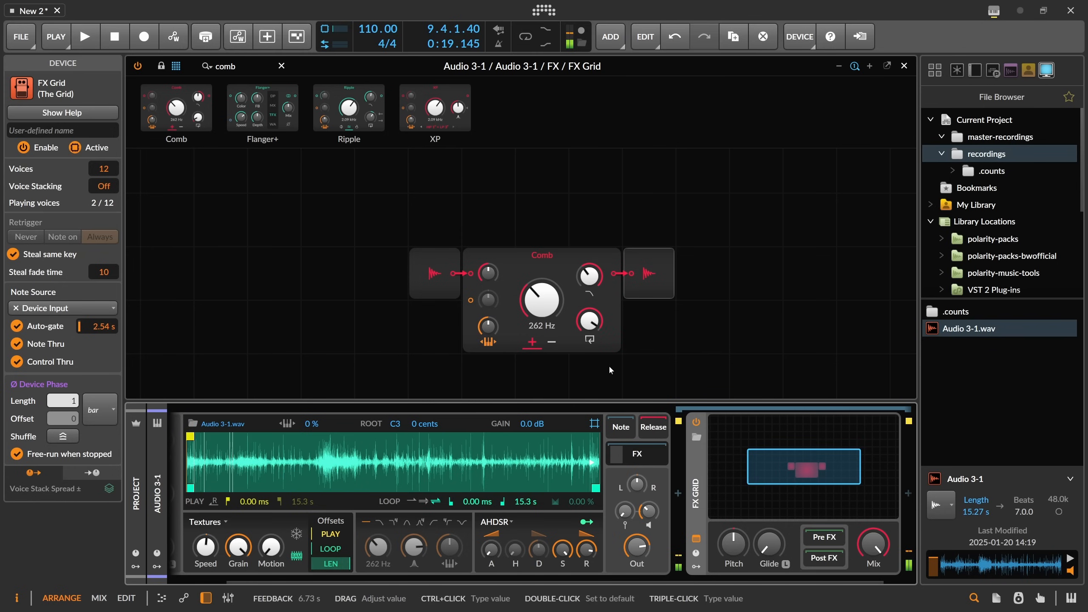
scroll(876, 497, right, 1)
click(875, 496)
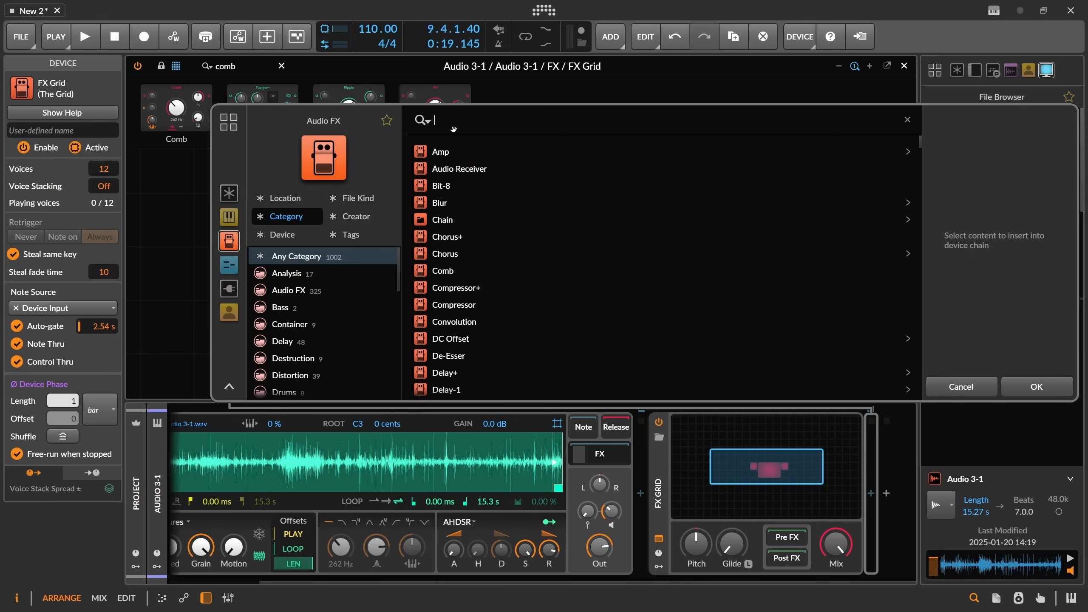
text(super)
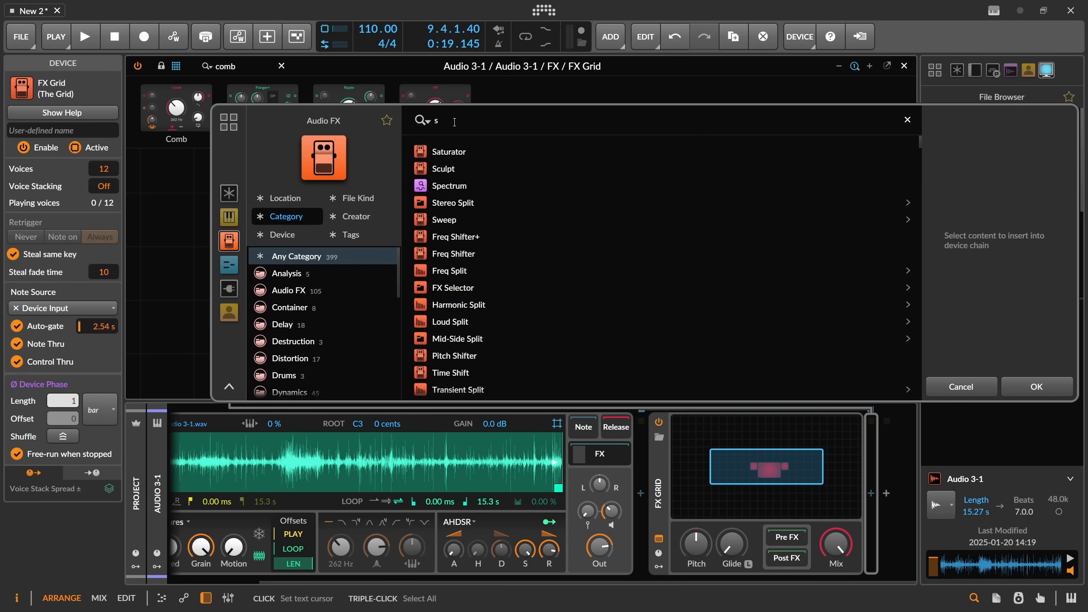
key(Down)
key(Down)
key(Down)
key(Down)
key(Return)
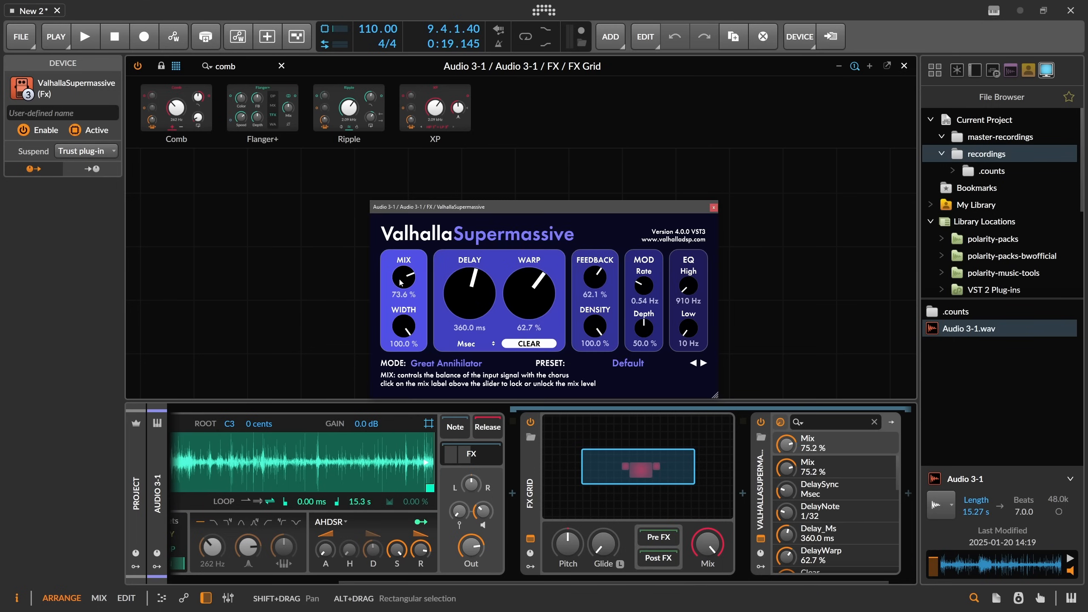
Set Supermassive's Mix to 58% and its Warp to 91.5%.
drag(403, 278, 411, 310)
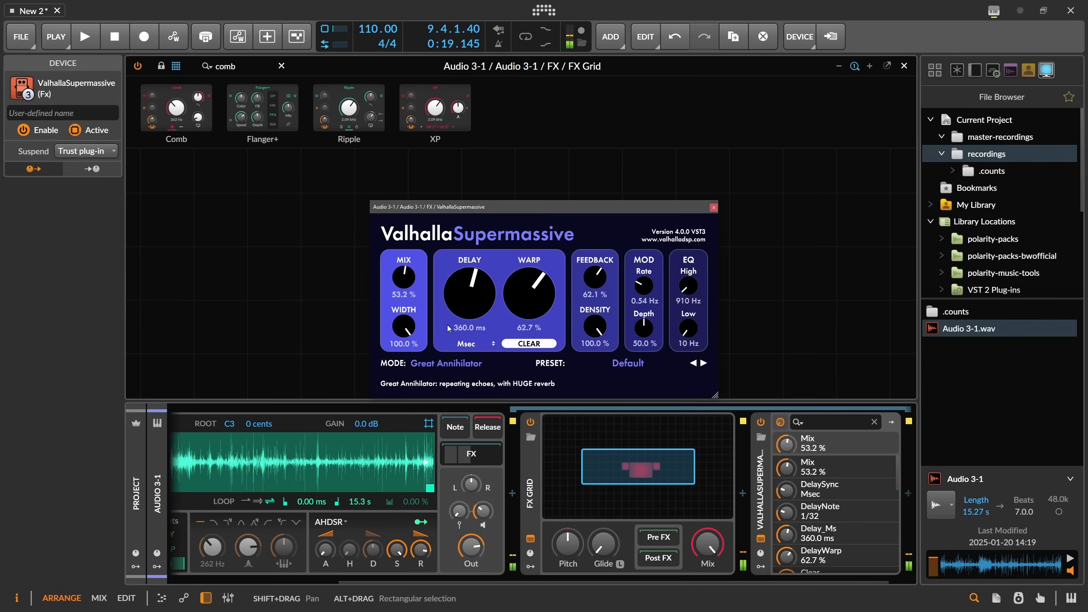
drag(529, 300, 532, 278)
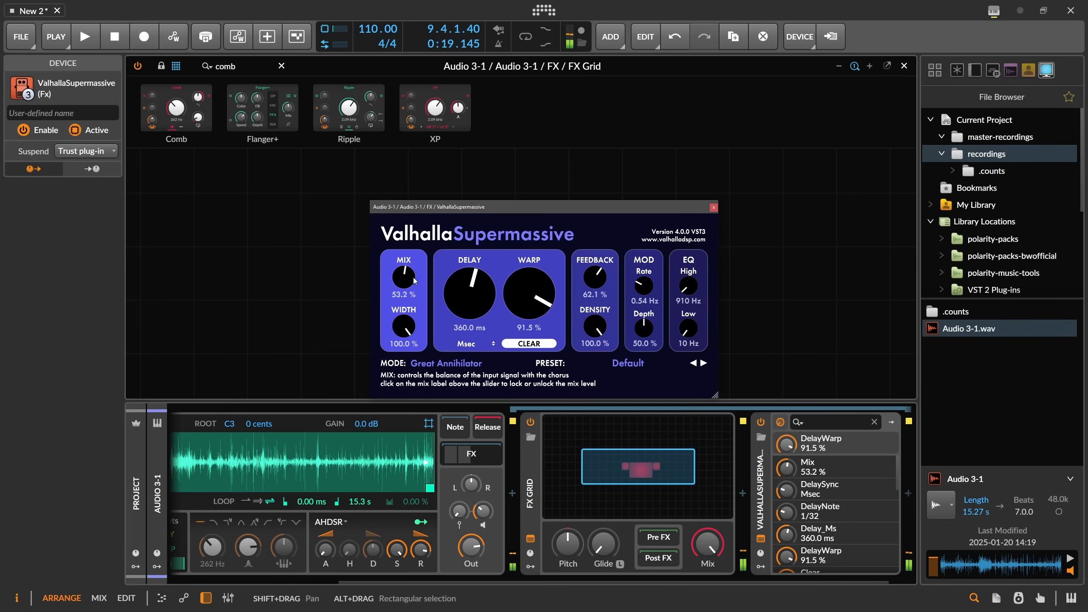
drag(412, 280, 412, 275)
Adjust the Sampler's Textures Grain and Motion, setting Motion to about 641%, and close the plugin window.
drag(558, 581, 389, 577)
drag(270, 547, 271, 547)
drag(304, 547, 304, 545)
drag(336, 547, 336, 539)
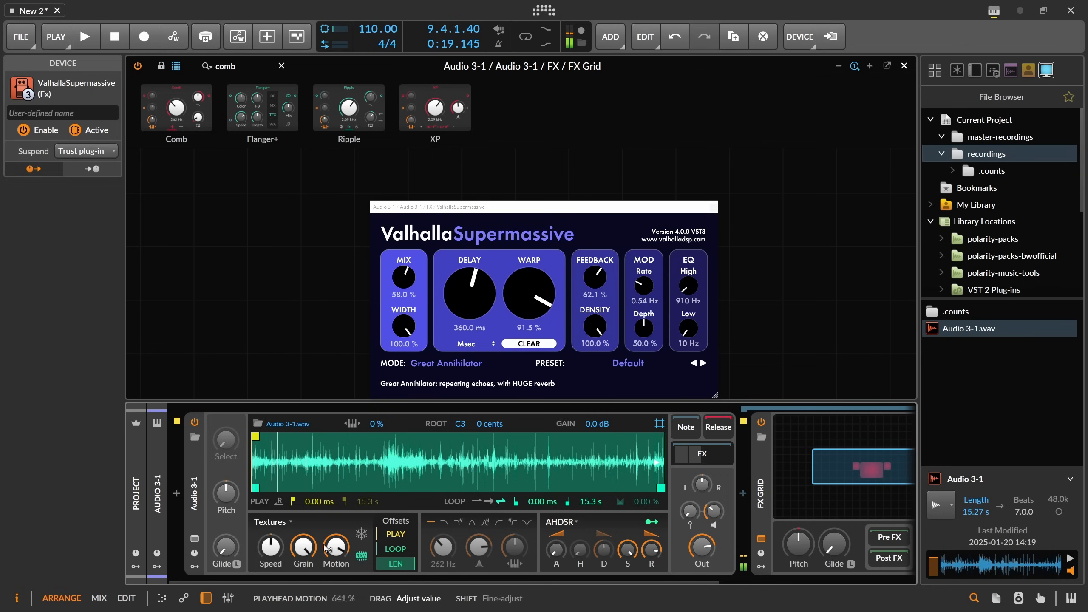
click(713, 207)
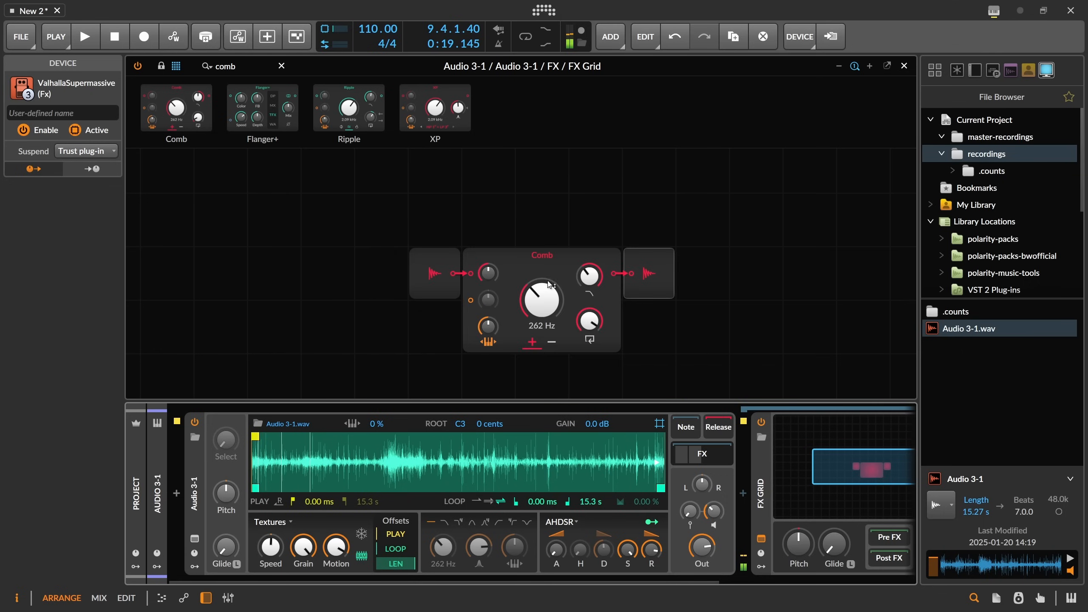
Reopen the FX Grid editor and set the Comb's feedback to about 5.96 s.
drag(575, 324, 575, 320)
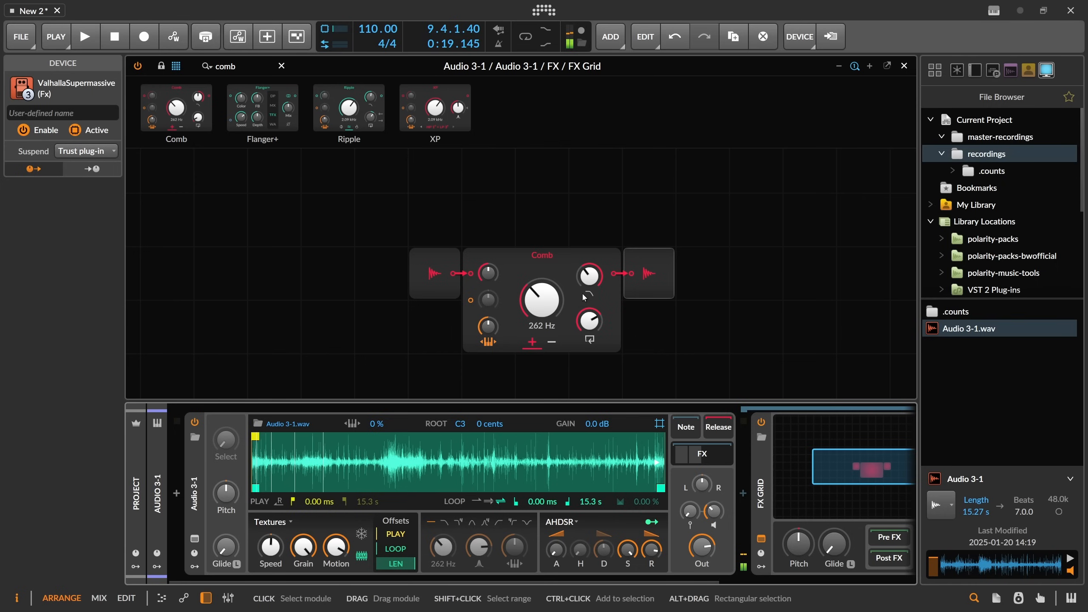
click(904, 66)
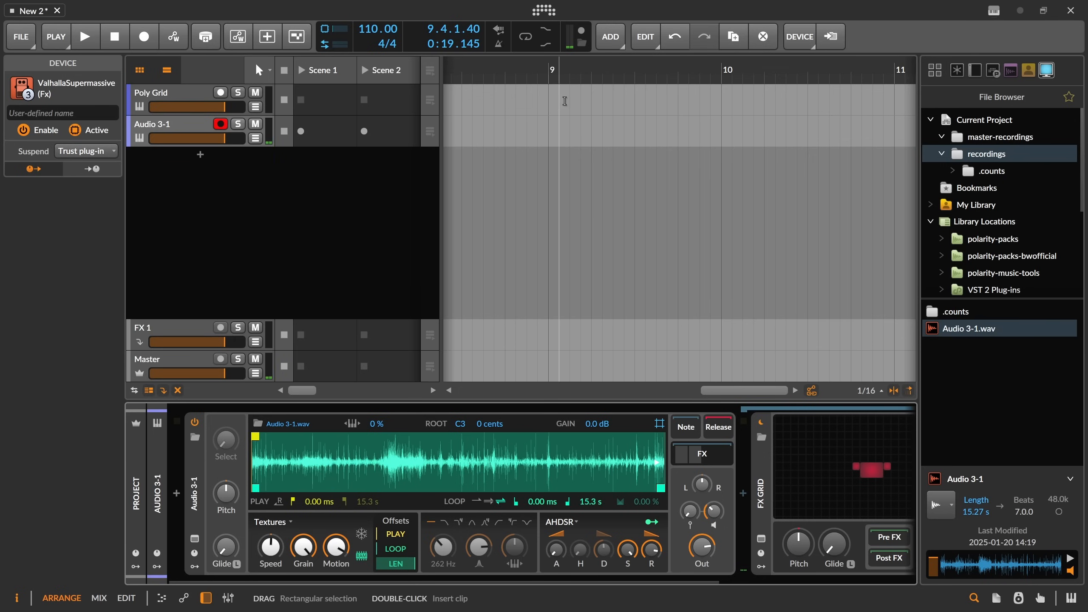
click(817, 434)
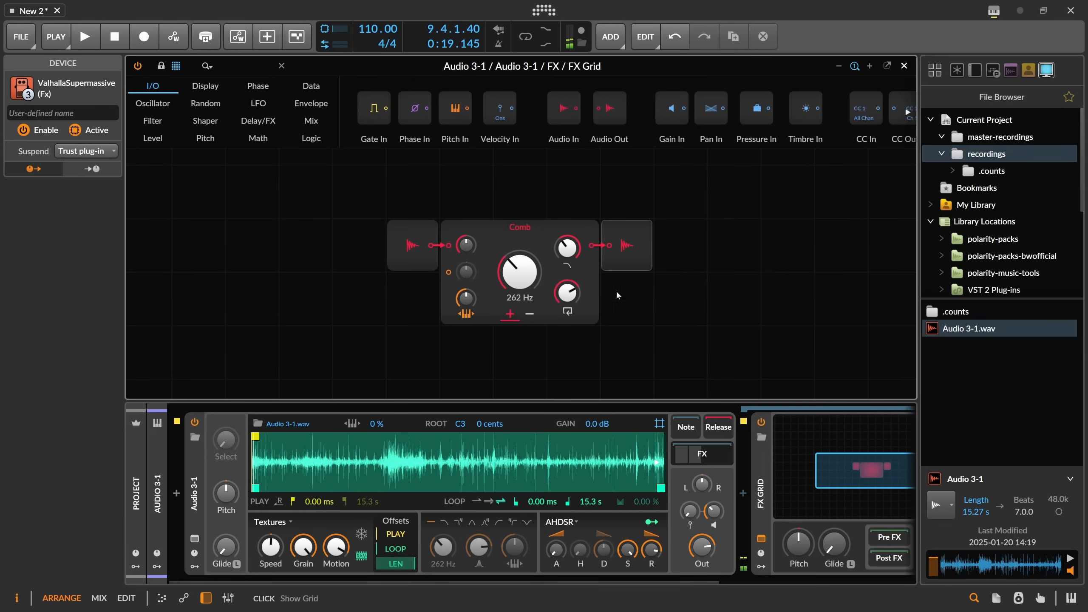
drag(566, 294, 567, 283)
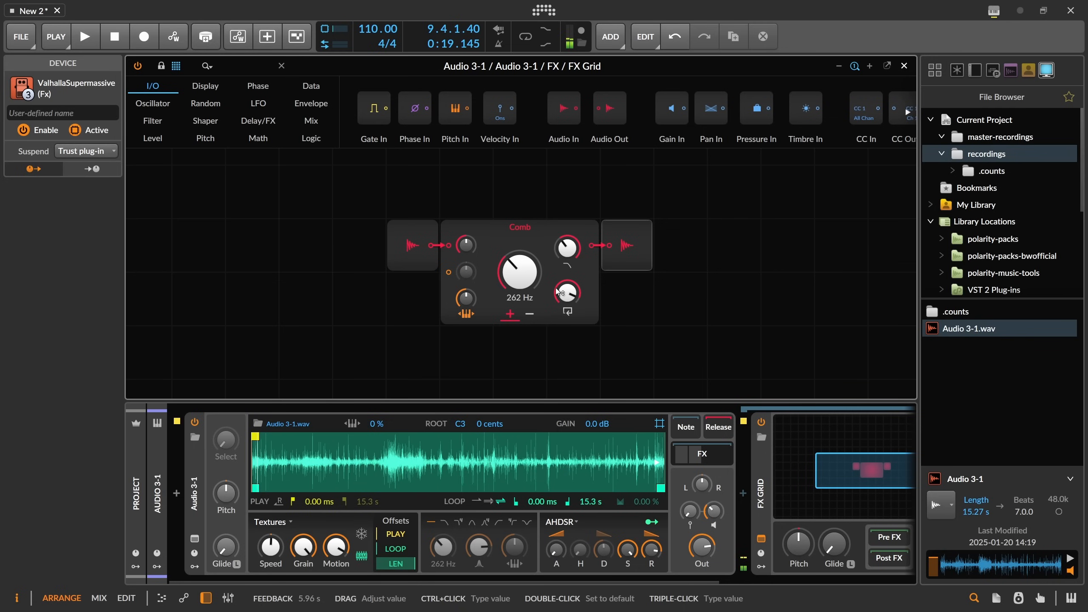
drag(573, 297, 573, 300)
Record the master output while setting the Sampler Speed to 68.6% and the Comb damping frequency to 29.1%.
click(581, 31)
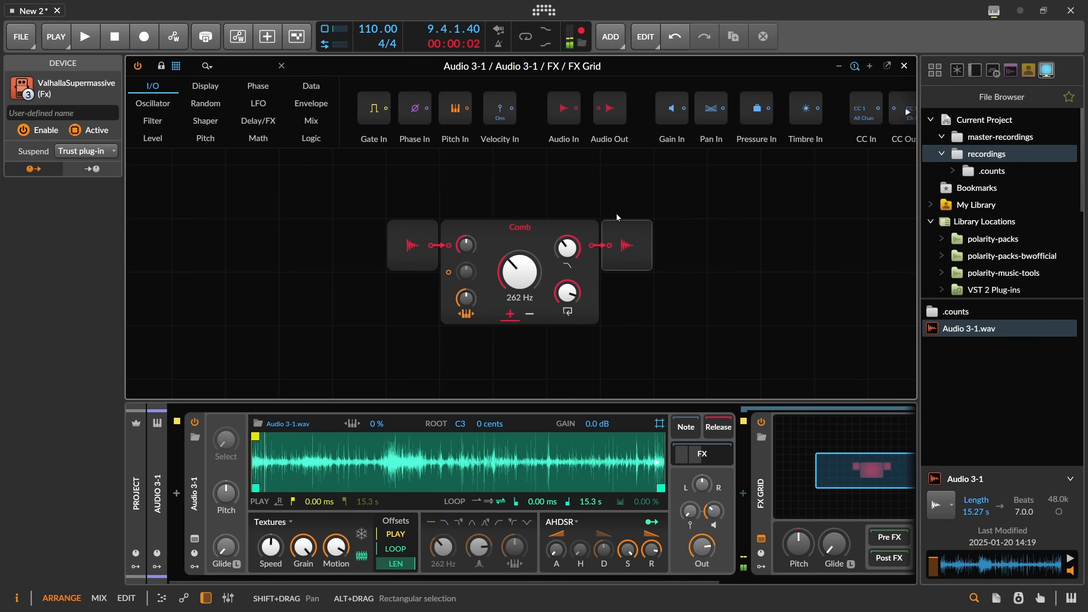
drag(270, 547, 271, 548)
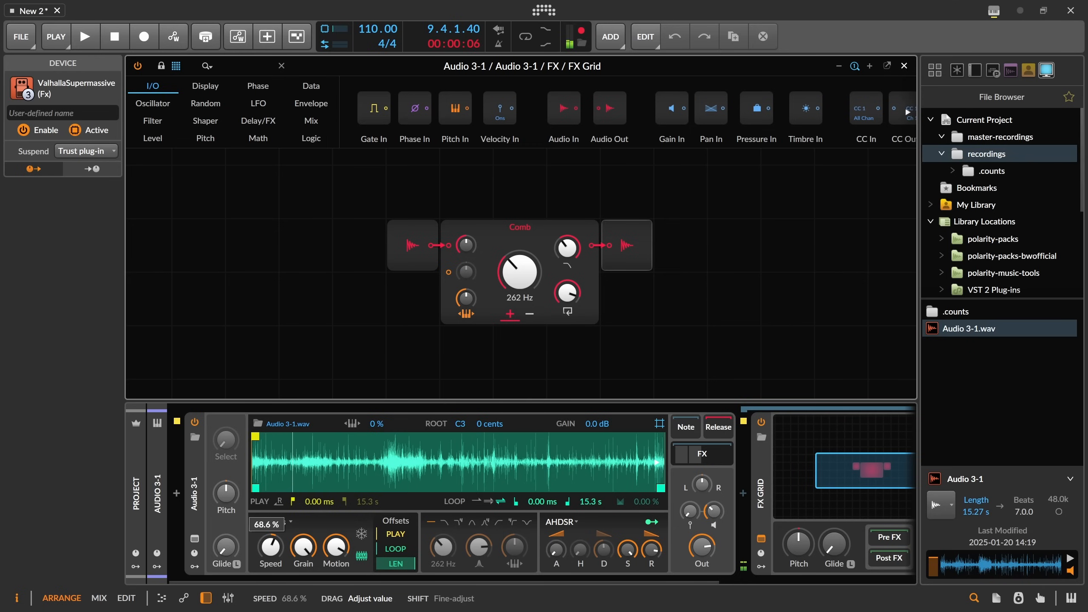
drag(271, 548, 271, 549)
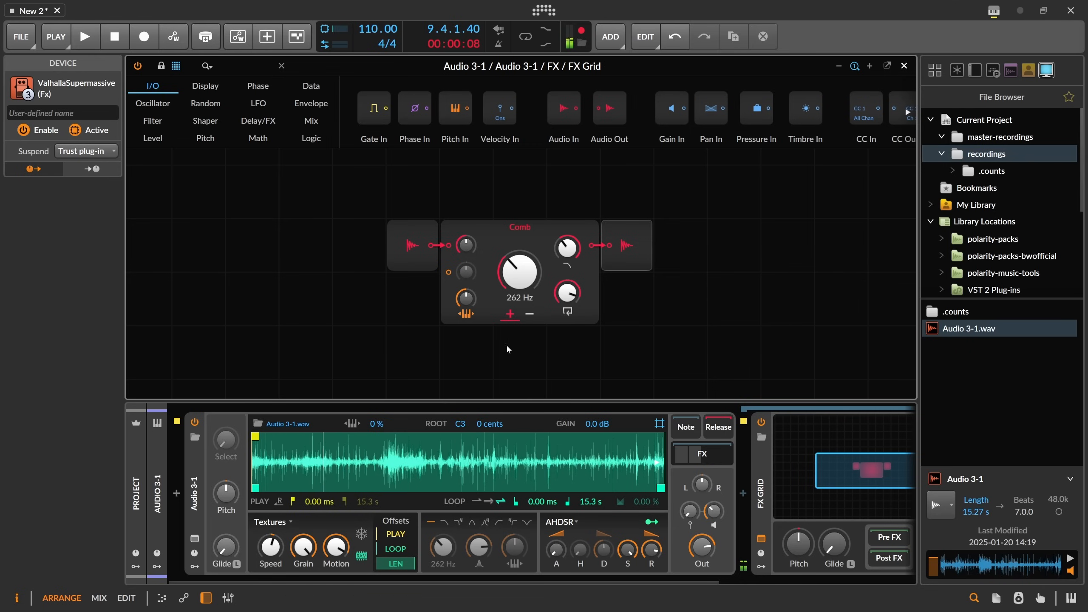
drag(566, 248, 567, 246)
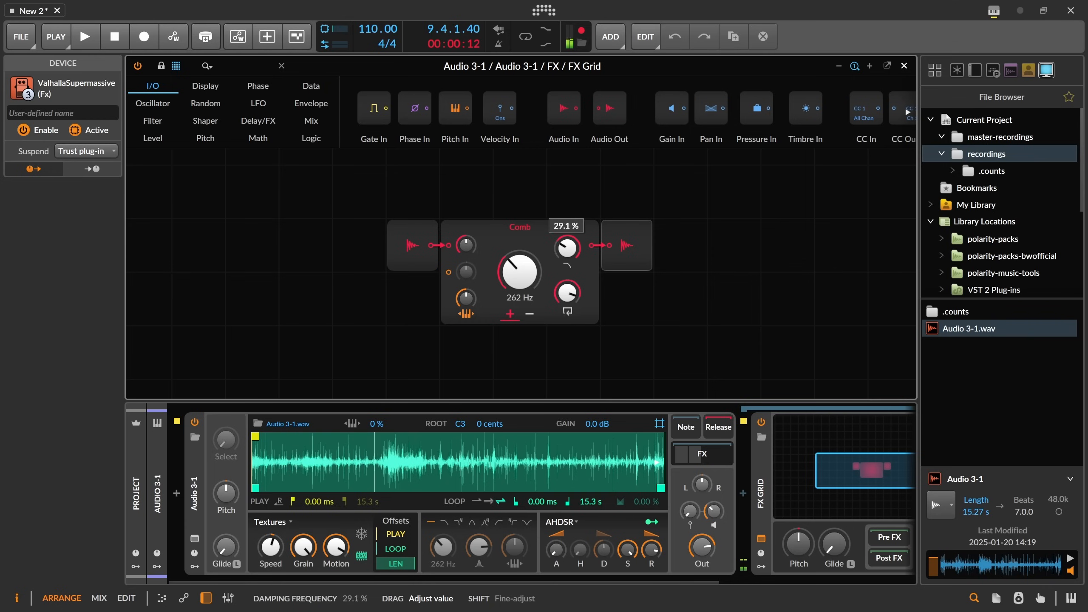
drag(566, 246, 564, 253)
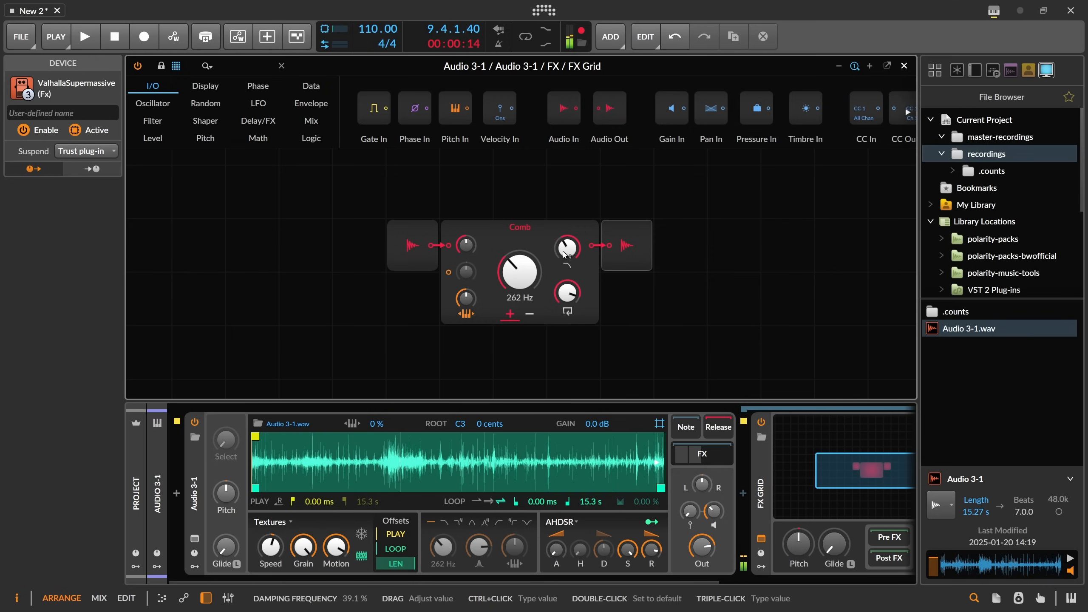
click(583, 36)
Load the master recording 2025-01-20 14.25.03.wav from the master-recordings folder into the Sampler.
click(904, 66)
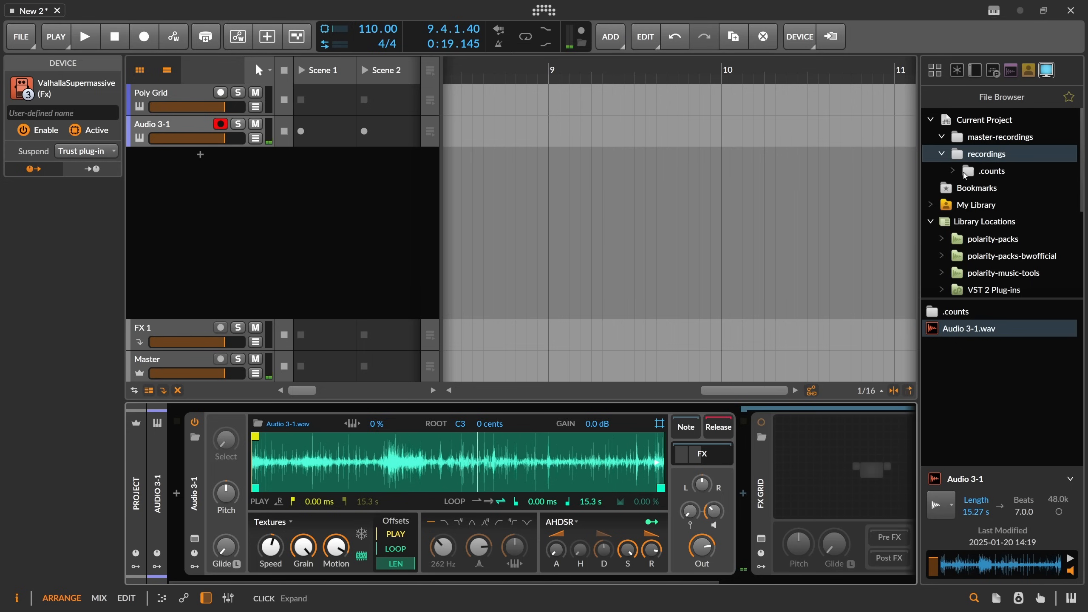
click(987, 139)
click(987, 154)
click(987, 139)
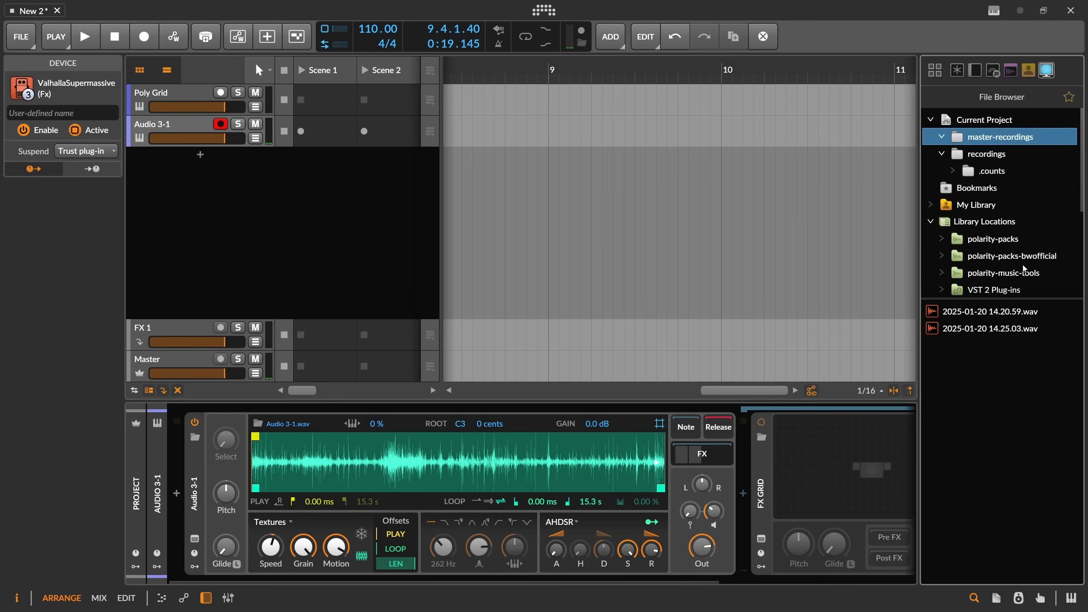
click(971, 329)
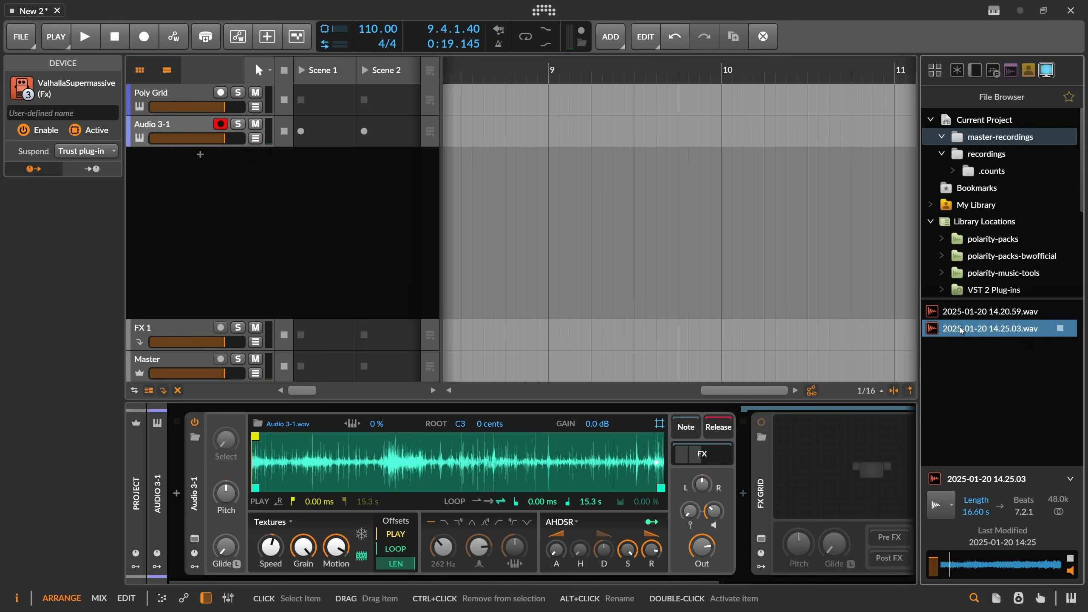
drag(972, 329, 437, 454)
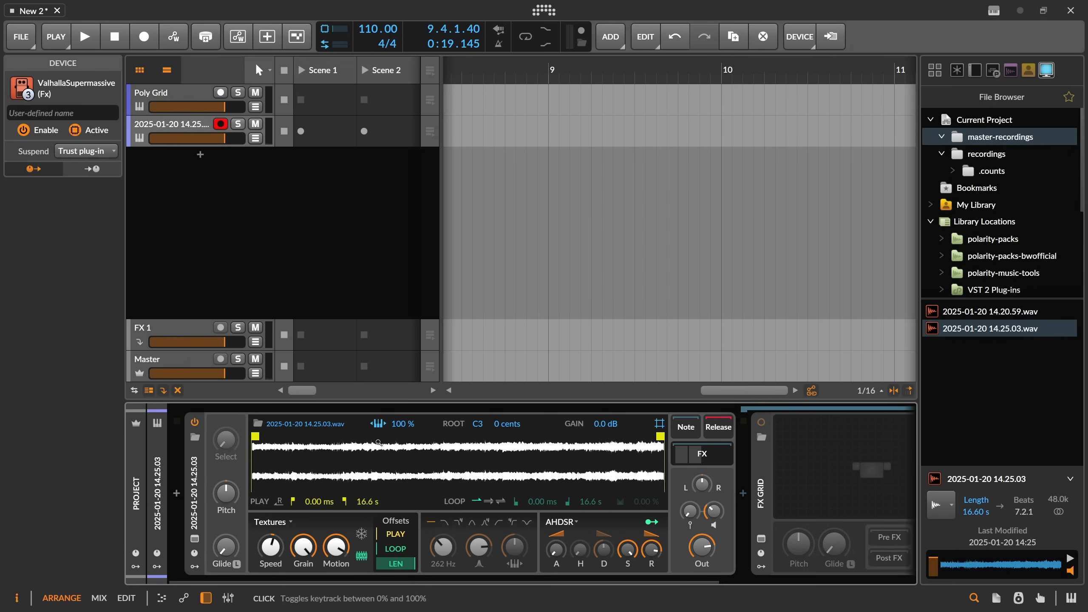
Raise the Sampler's voice gain to about +1.2 dB.
right_click(379, 458)
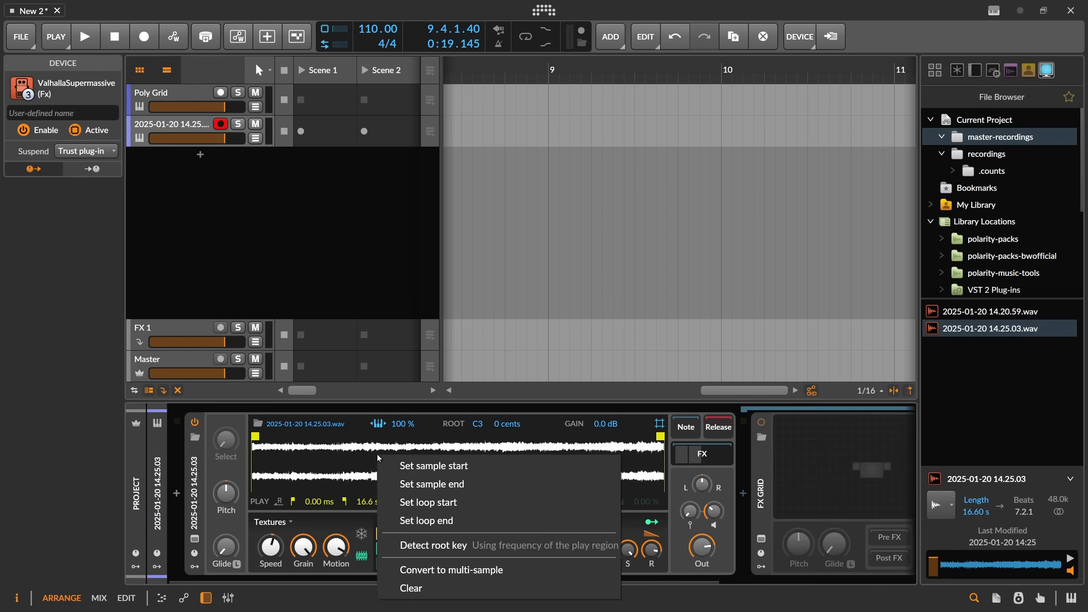
click(430, 421)
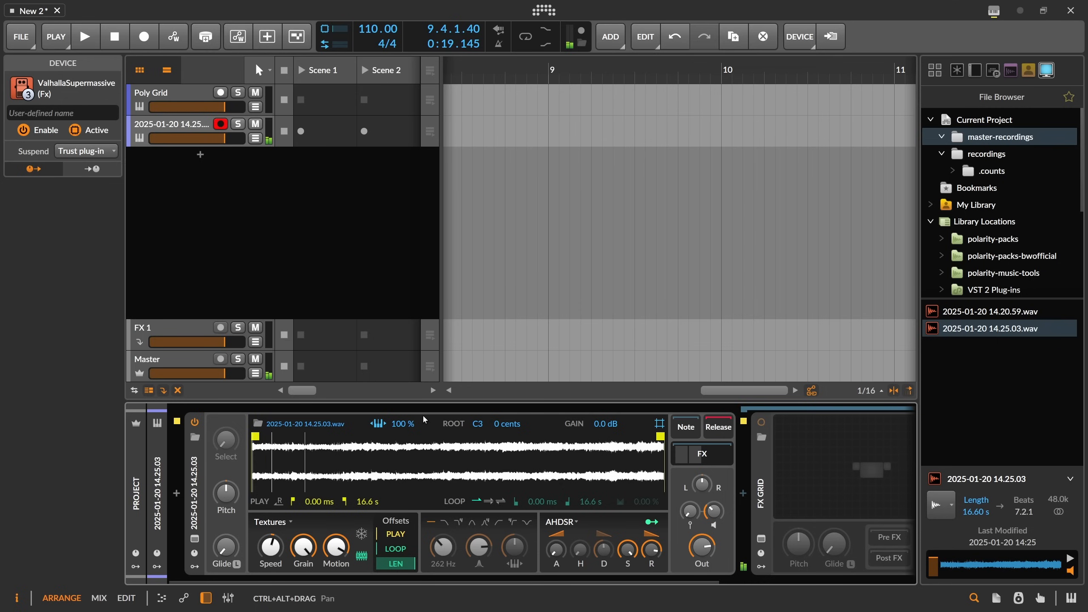
drag(715, 512, 714, 486)
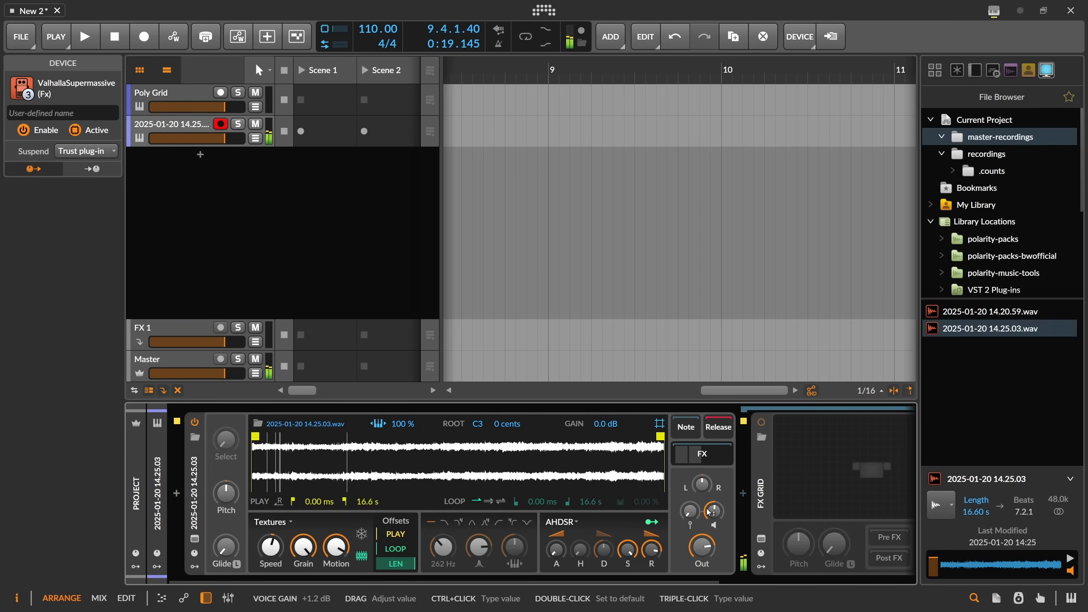
mouse_move(708, 512)
mouse_down()
mouse_move(711, 527)
mouse_move(713, 513)
mouse_up()
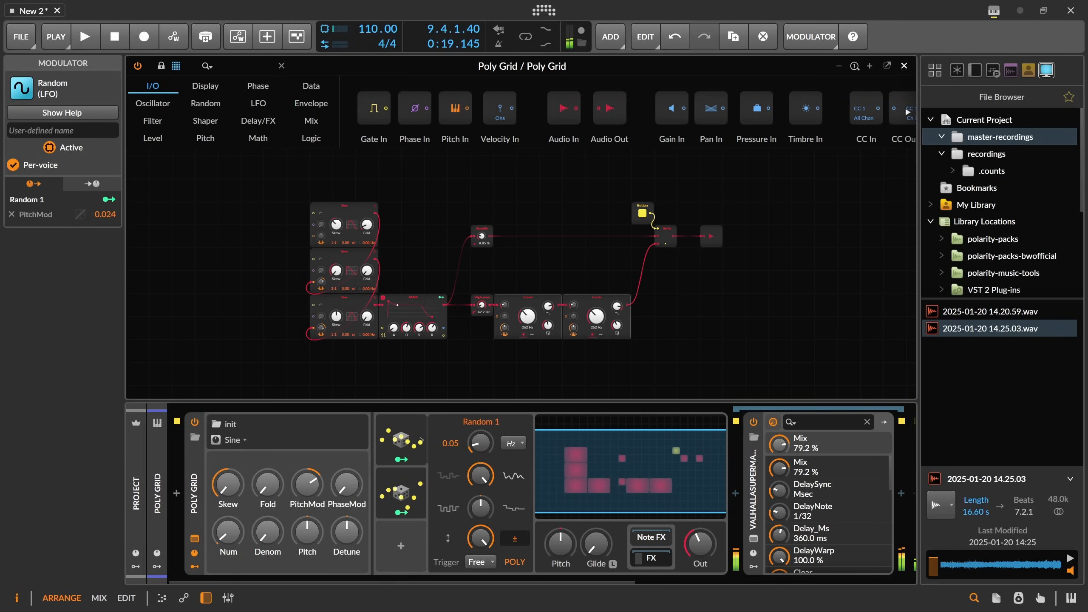
In the Poly Grid, set the second Comb's damping to about 79.1% and Random 1's rate to 0.04.
drag(700, 543, 700, 525)
click(549, 307)
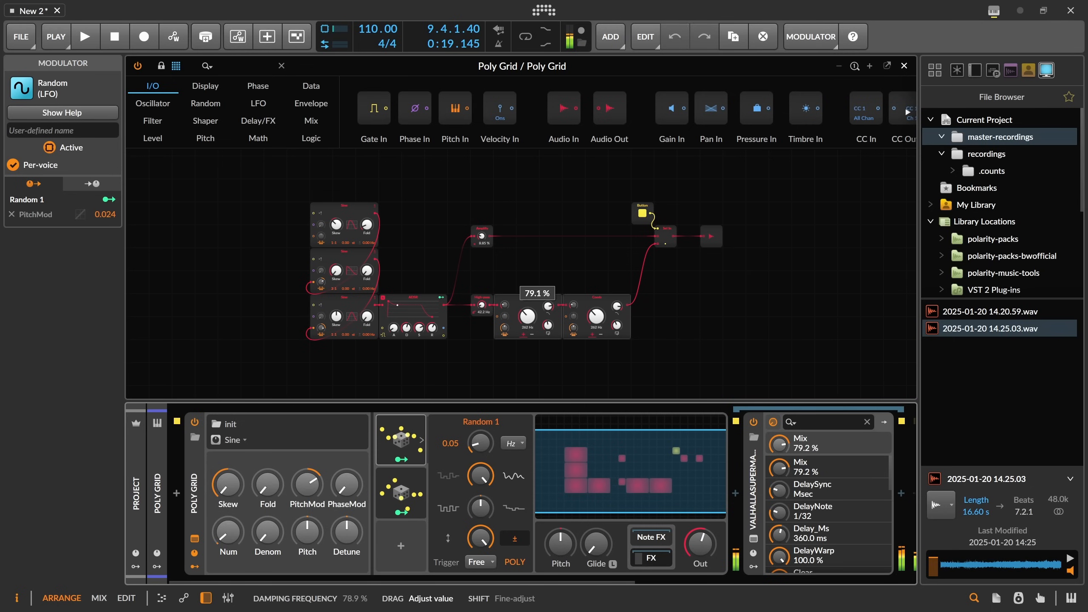
click(619, 311)
click(551, 312)
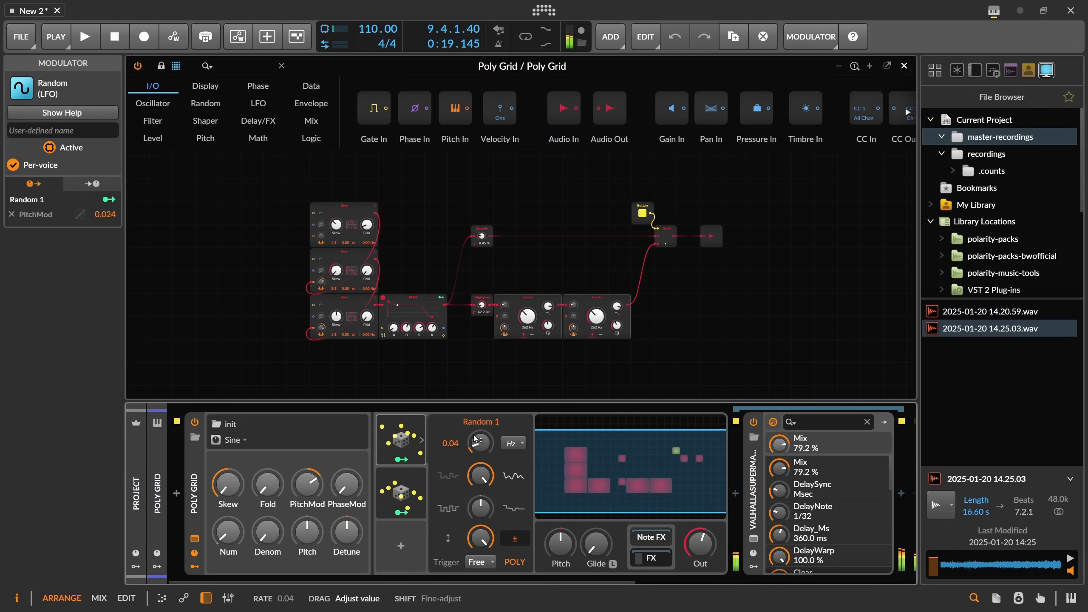
Select the Random 2 modulator and adjust the Poly Grid's output level.
click(410, 476)
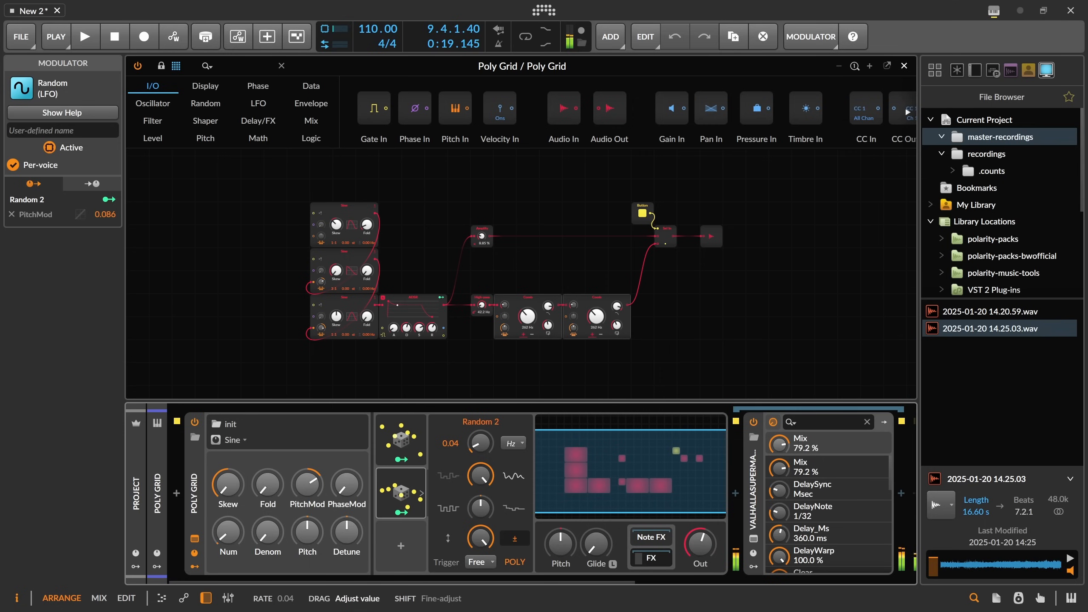
drag(701, 543, 700, 541)
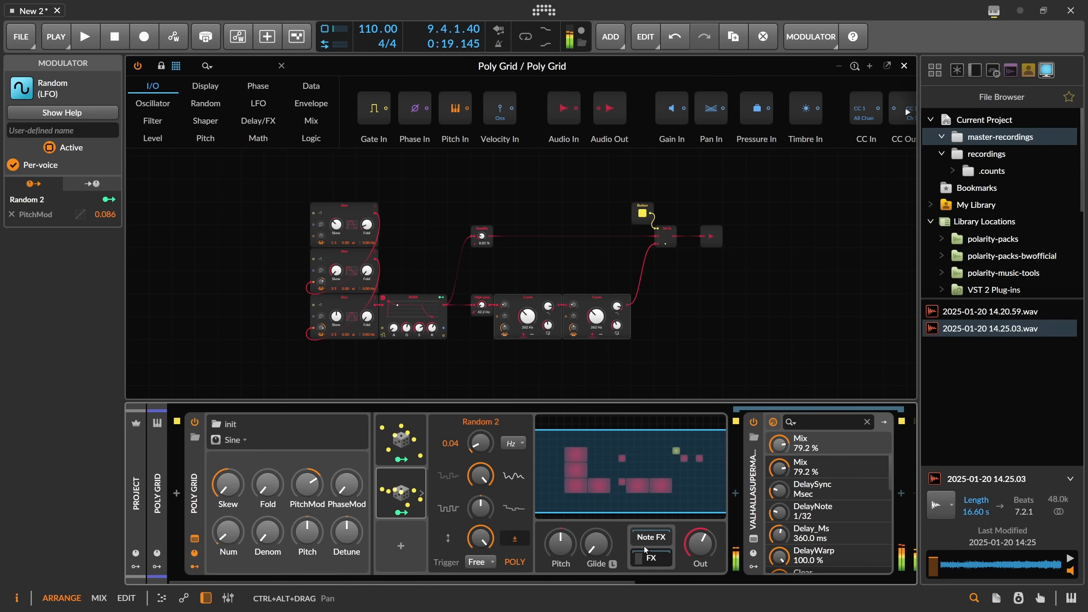
drag(320, 328, 321, 331)
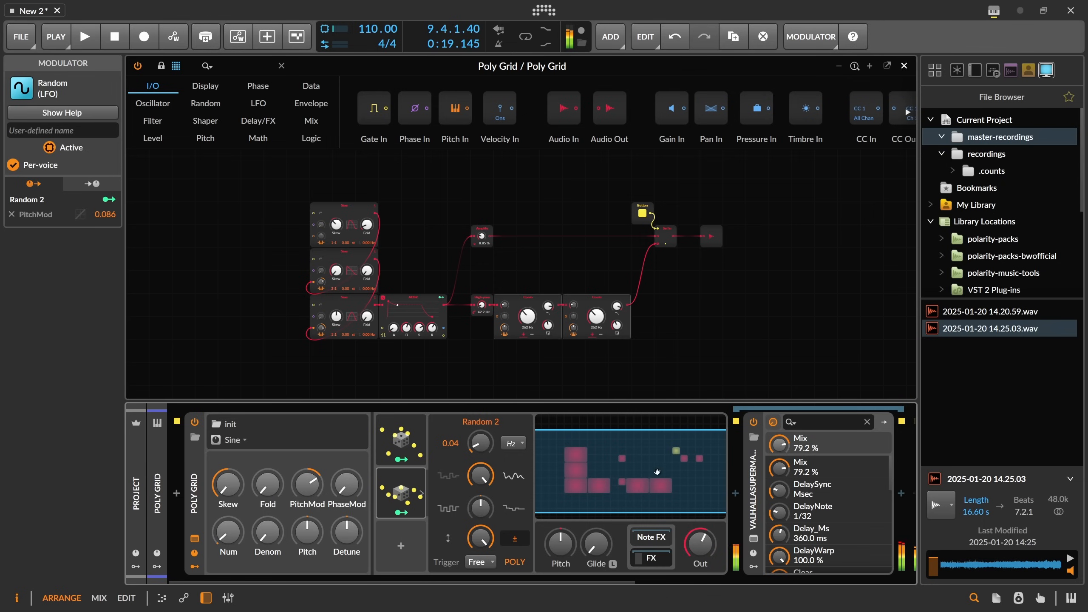
drag(704, 547, 704, 552)
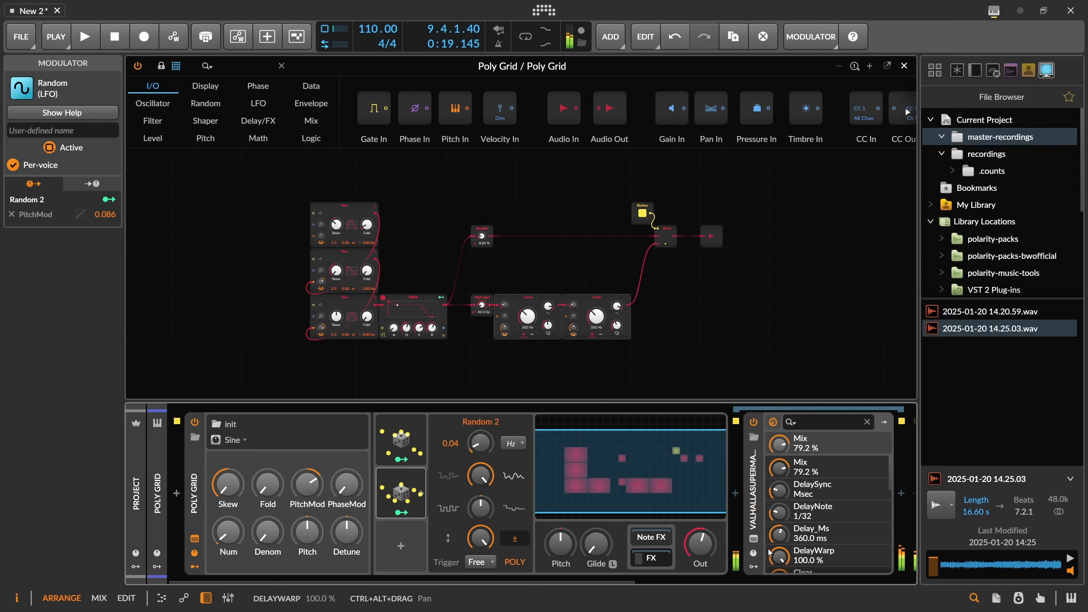